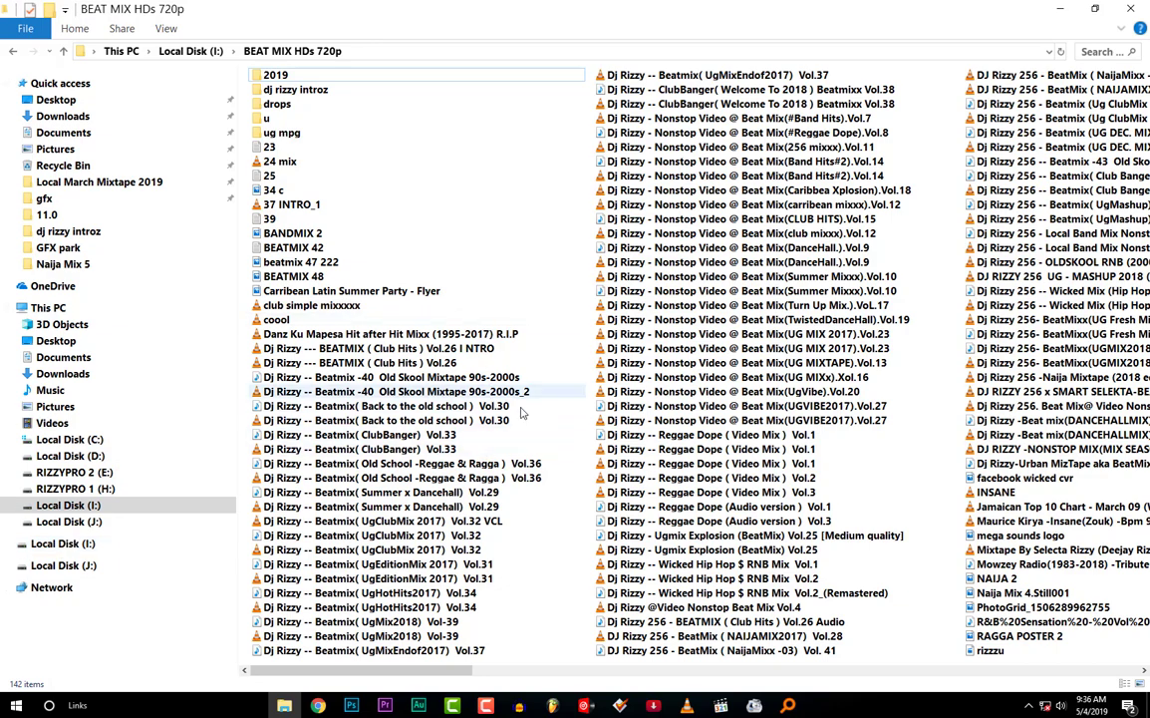
Step: Play the UG DEC INTRO 2 video from the dj rizzy introz folder, pause it, and close the player and folder window
scroll(514, 383, "down", 1)
scroll(518, 376, "up", 1)
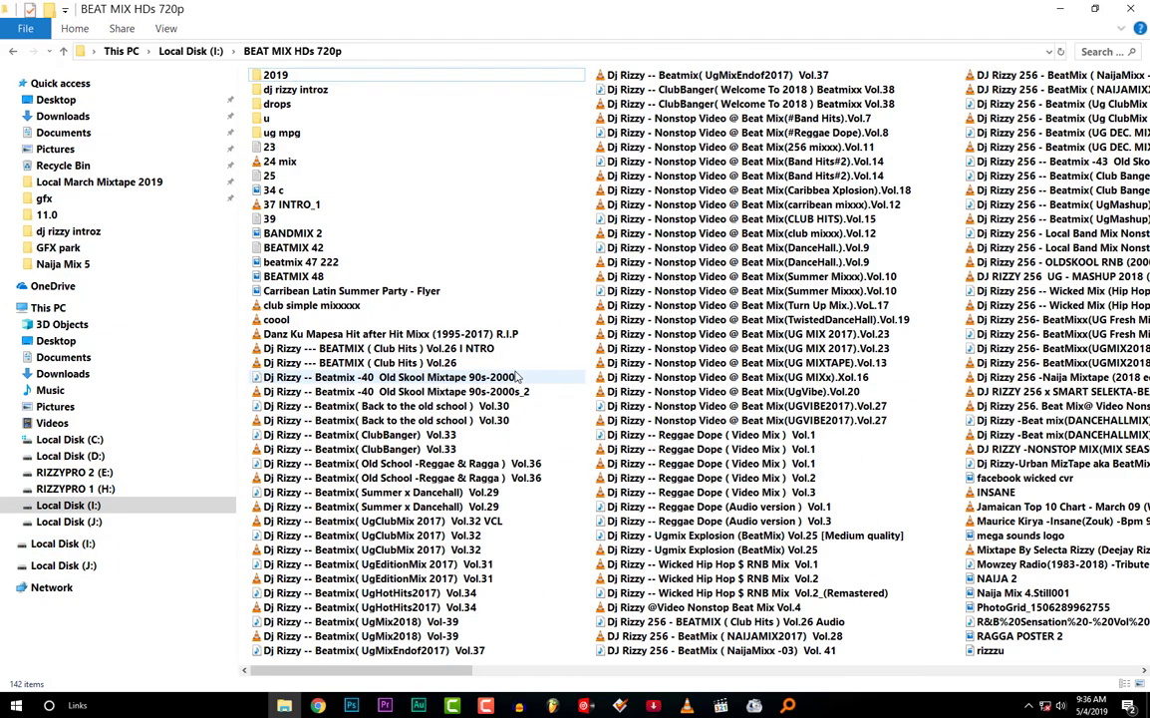
scroll(518, 376, "down", 2)
scroll(517, 376, "up", 3)
double_click(287, 89)
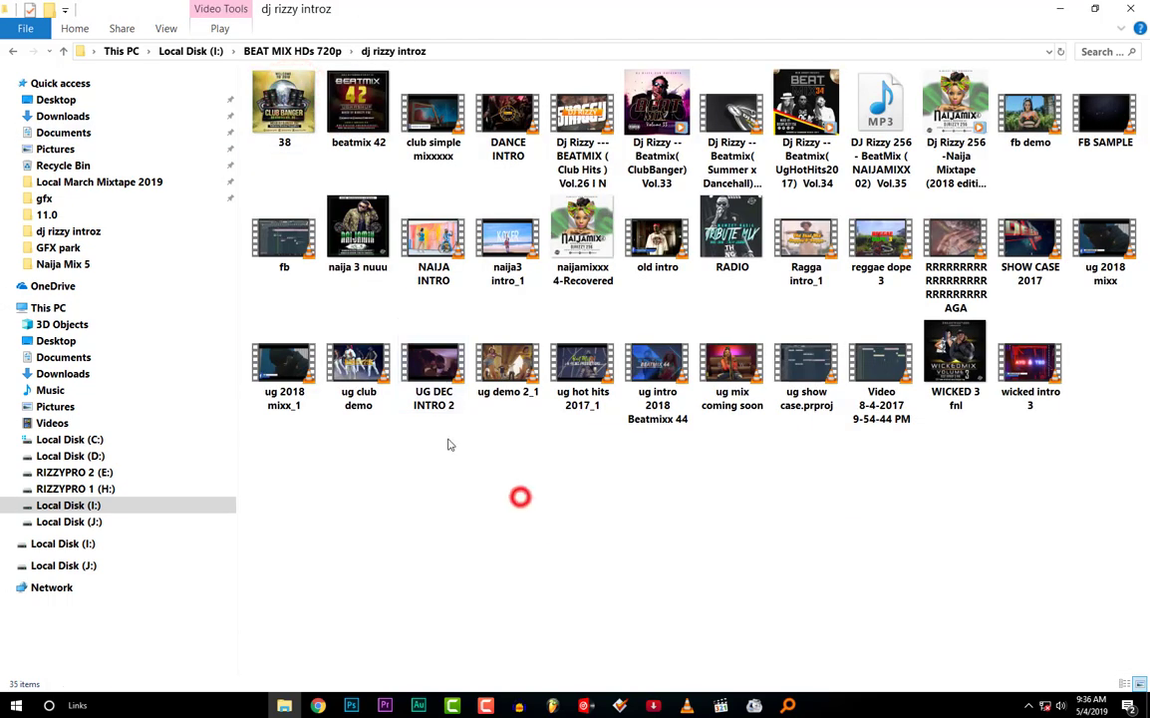
double_click(434, 374)
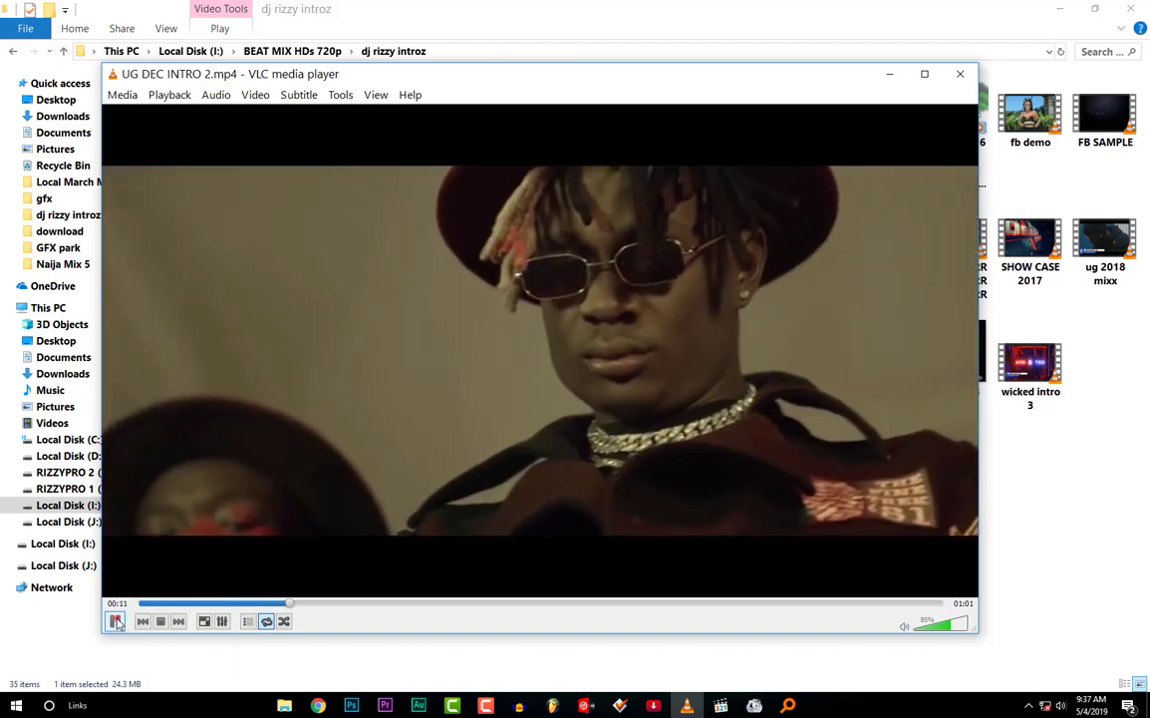
left_click(116, 621)
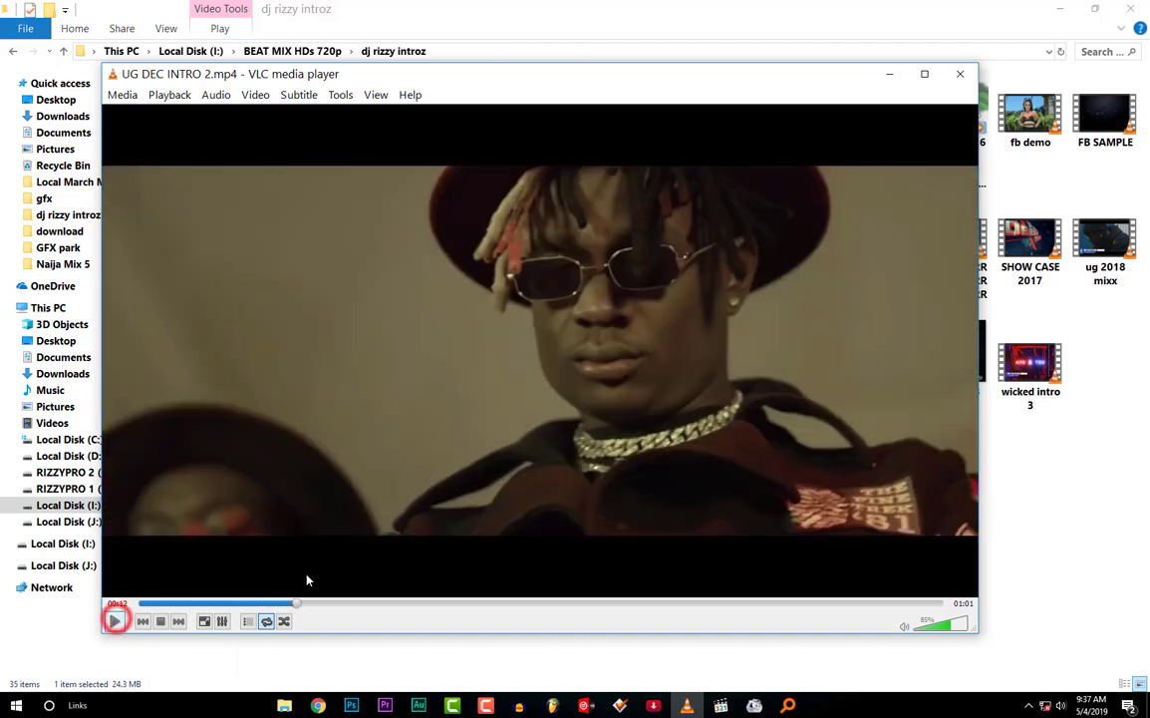
left_click(960, 77)
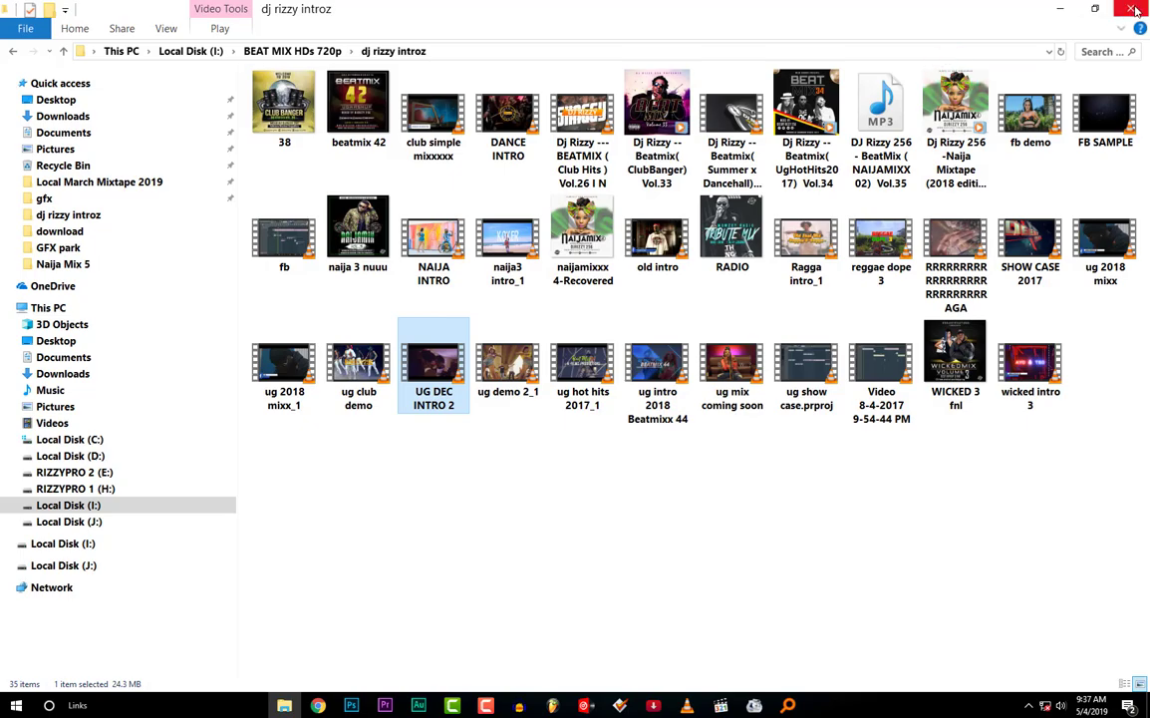
left_click(1134, 10)
right_click(378, 122)
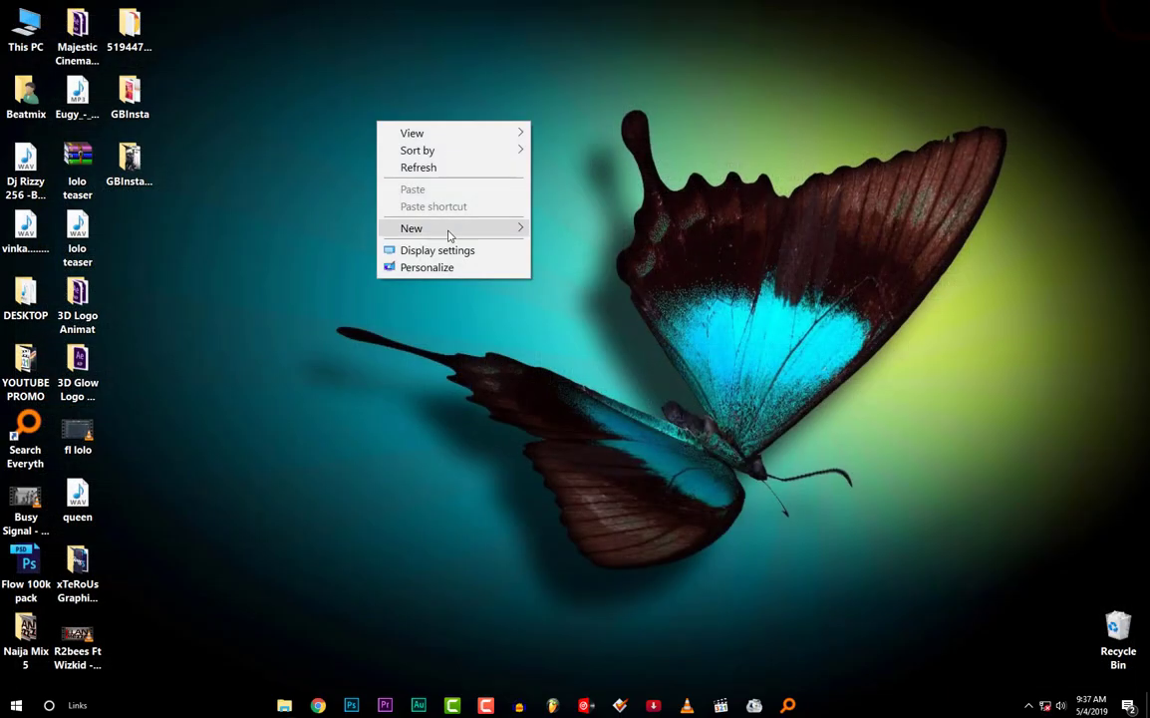
left_click(448, 169)
right_click(297, 242)
left_click(375, 290)
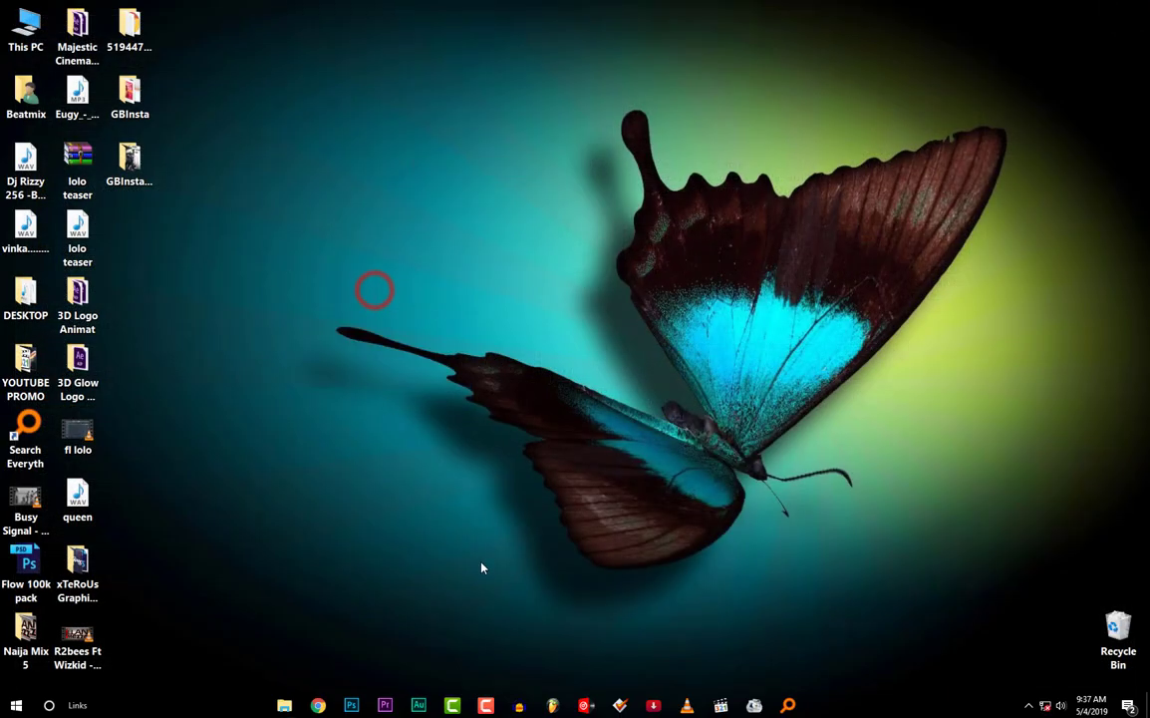
Step: Switch to FL Studio and search for "tonsu" in Everything, keeping its window clear of the upper playlist
mouse_move(486, 706)
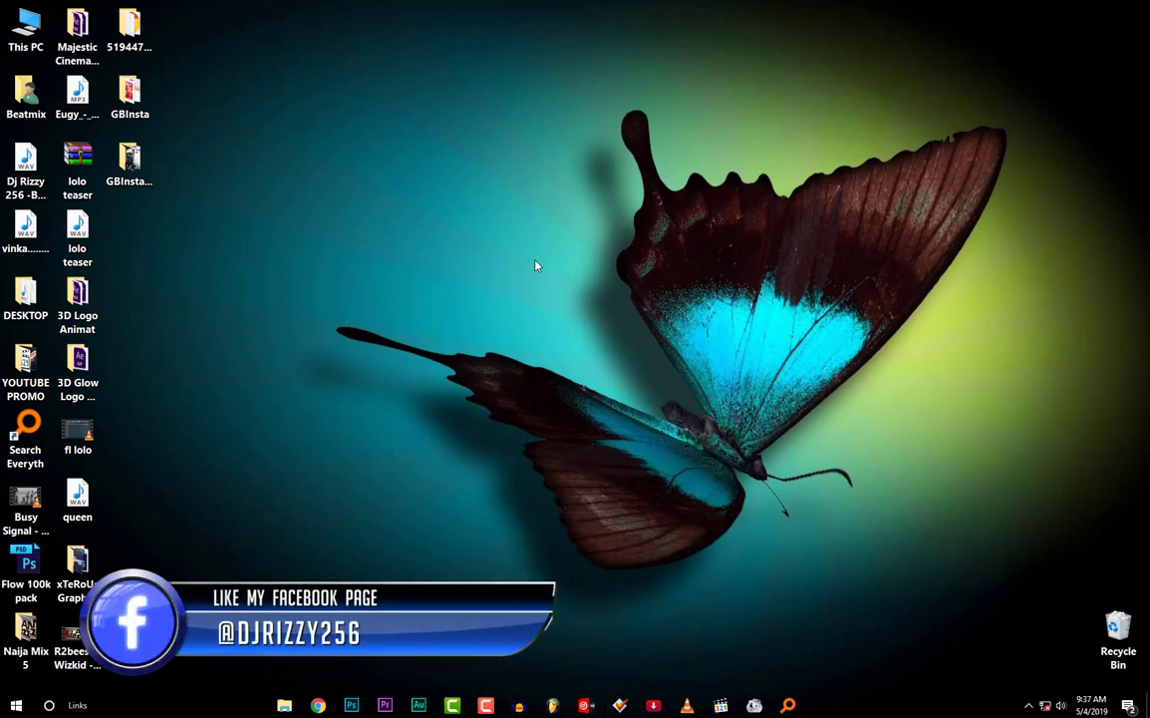
left_click(554, 706)
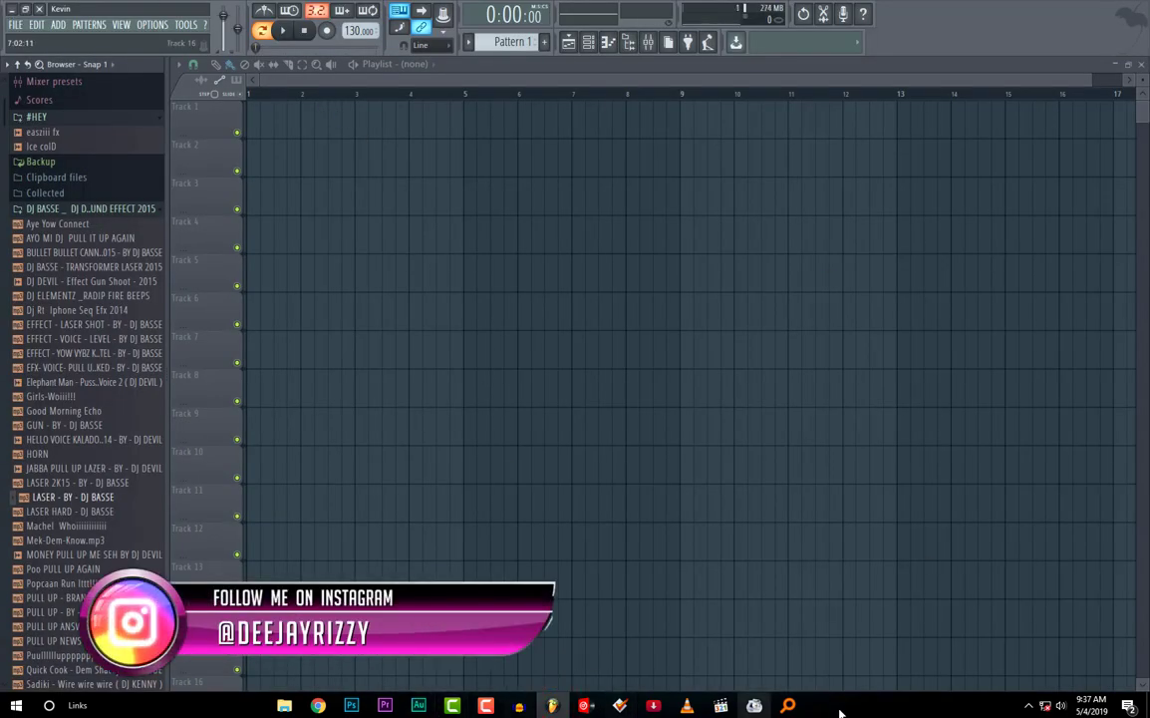
left_click(789, 705)
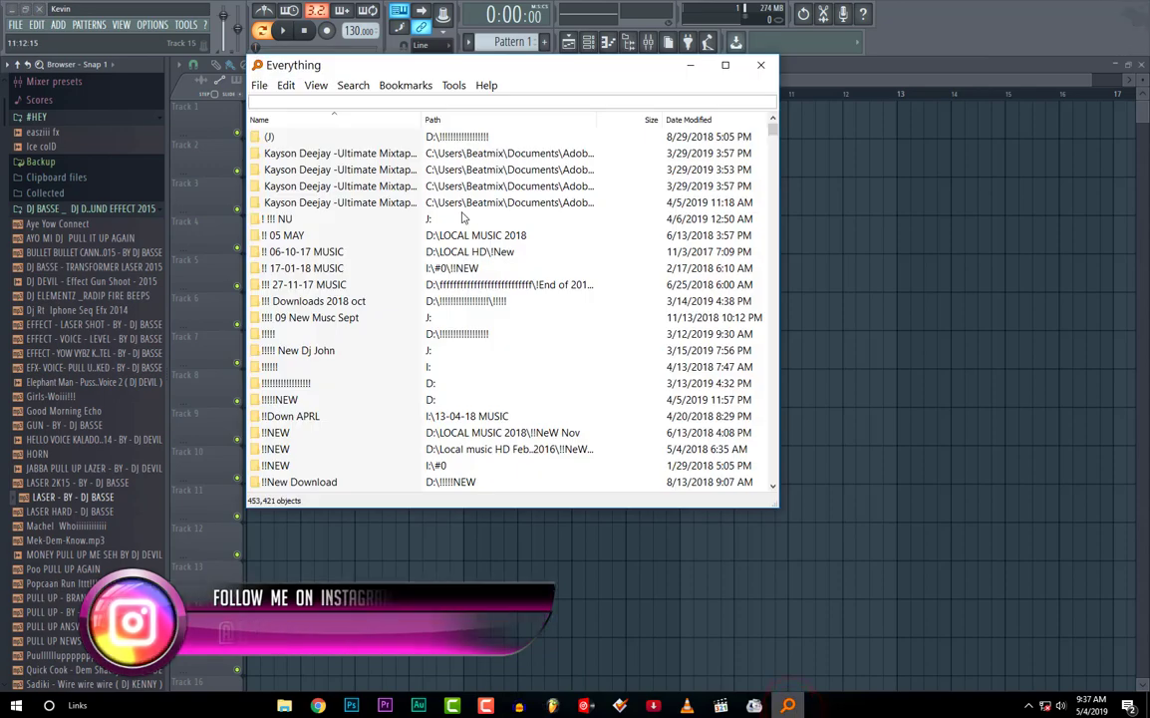
type("t")
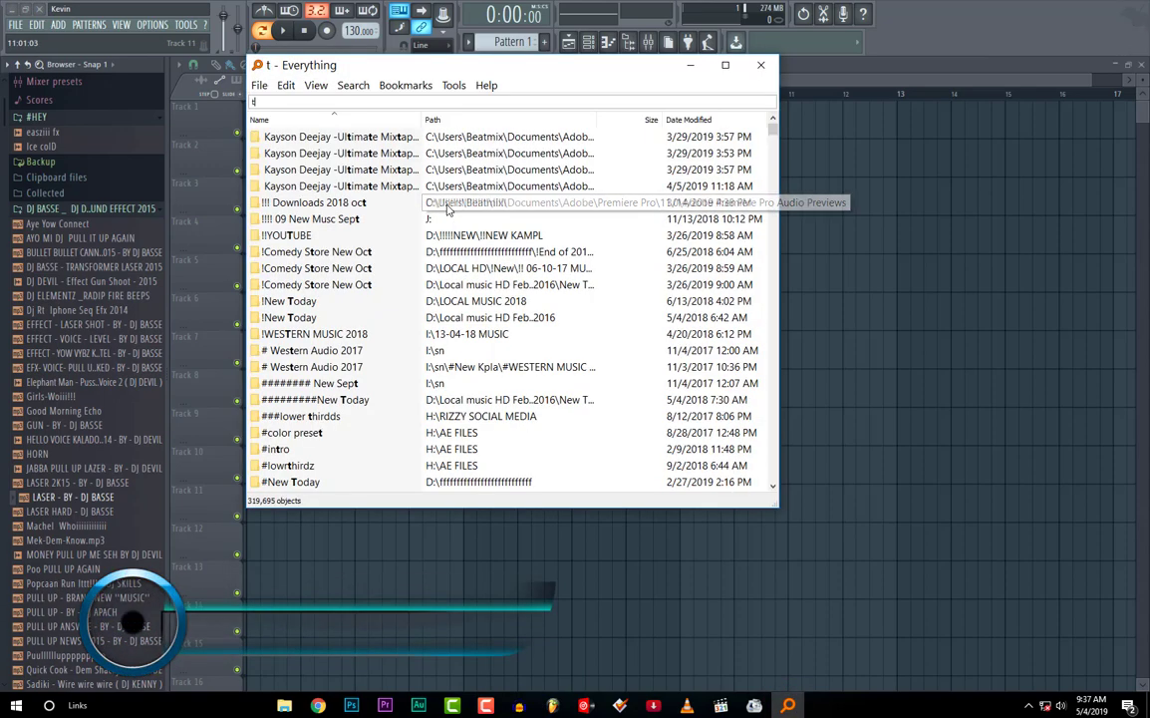
type("on")
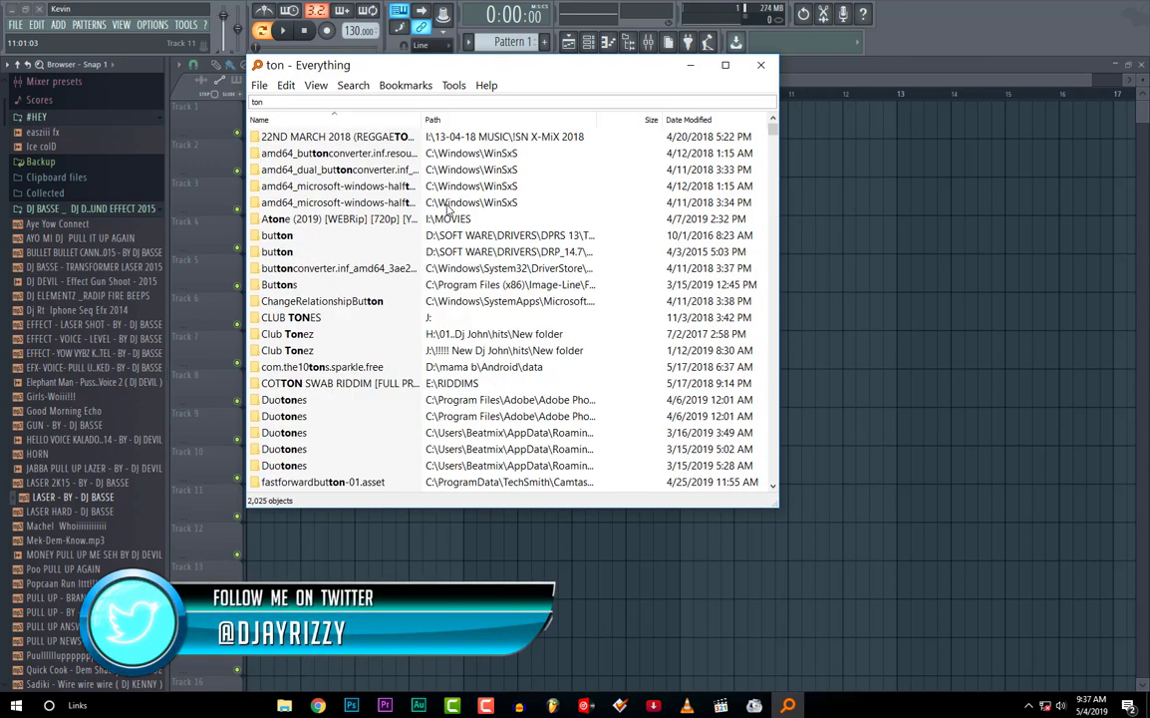
type("s")
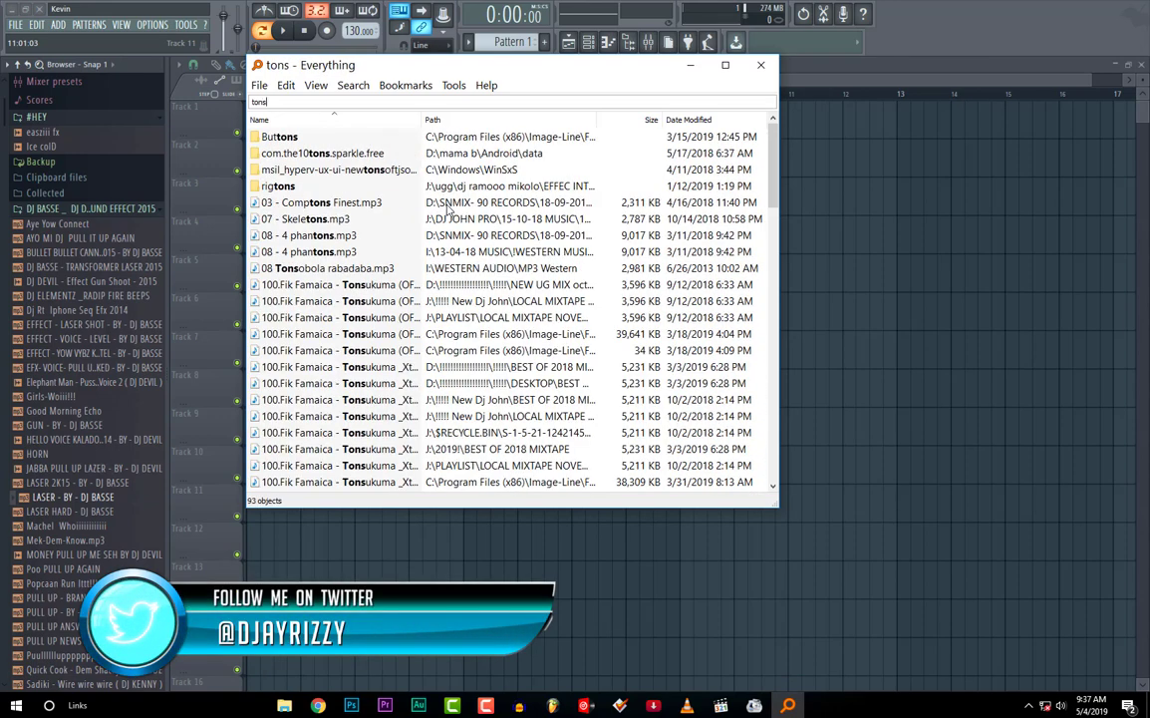
type("u")
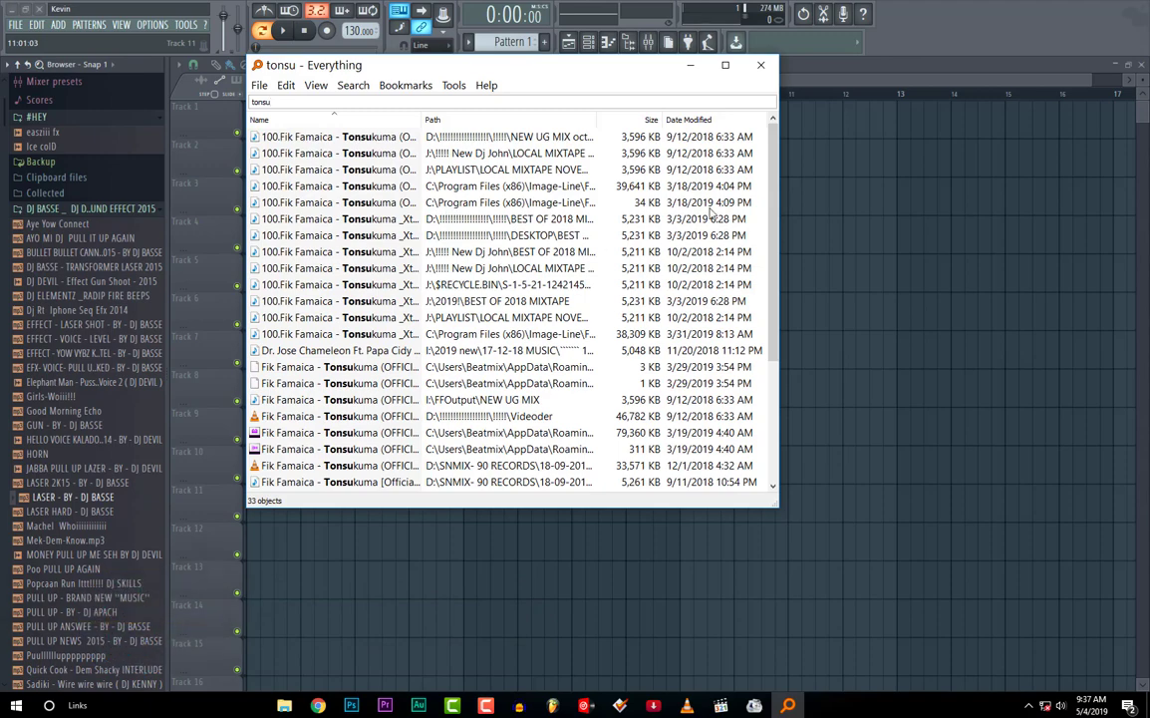
left_click_drag(555, 75, 793, 347)
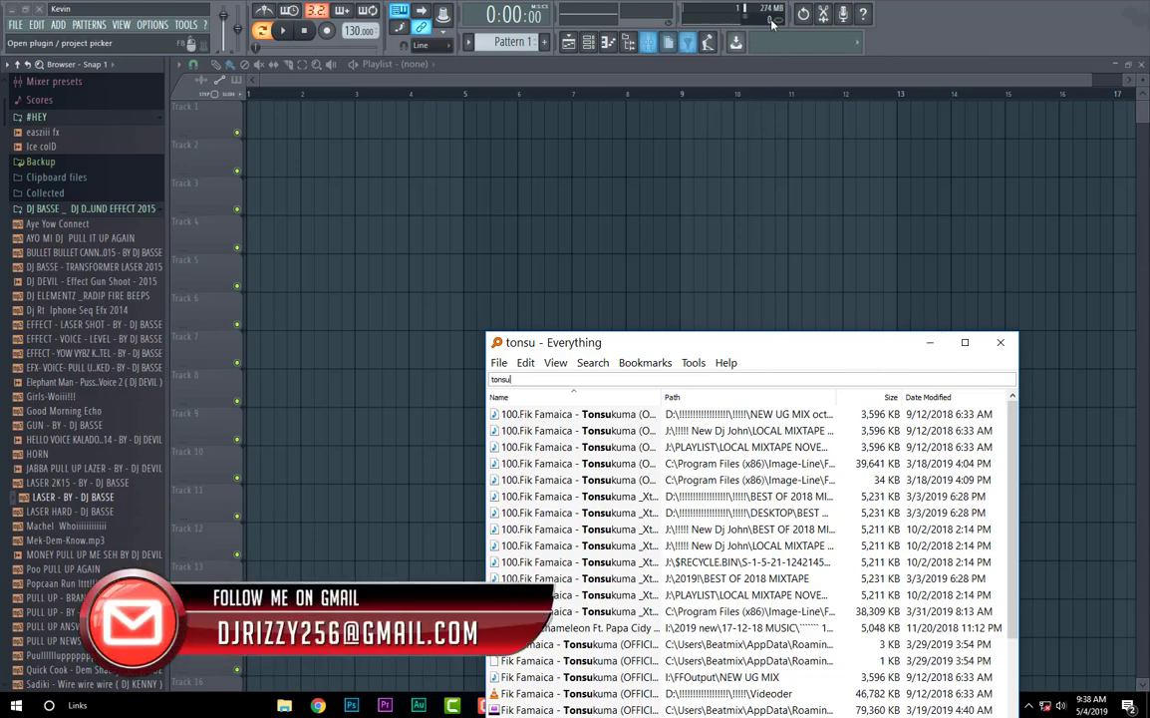
Step: Open Edison on the Master track and load the Fik Famaica Tonsukuma Xtendz audio file from the search results into it
left_click(823, 14)
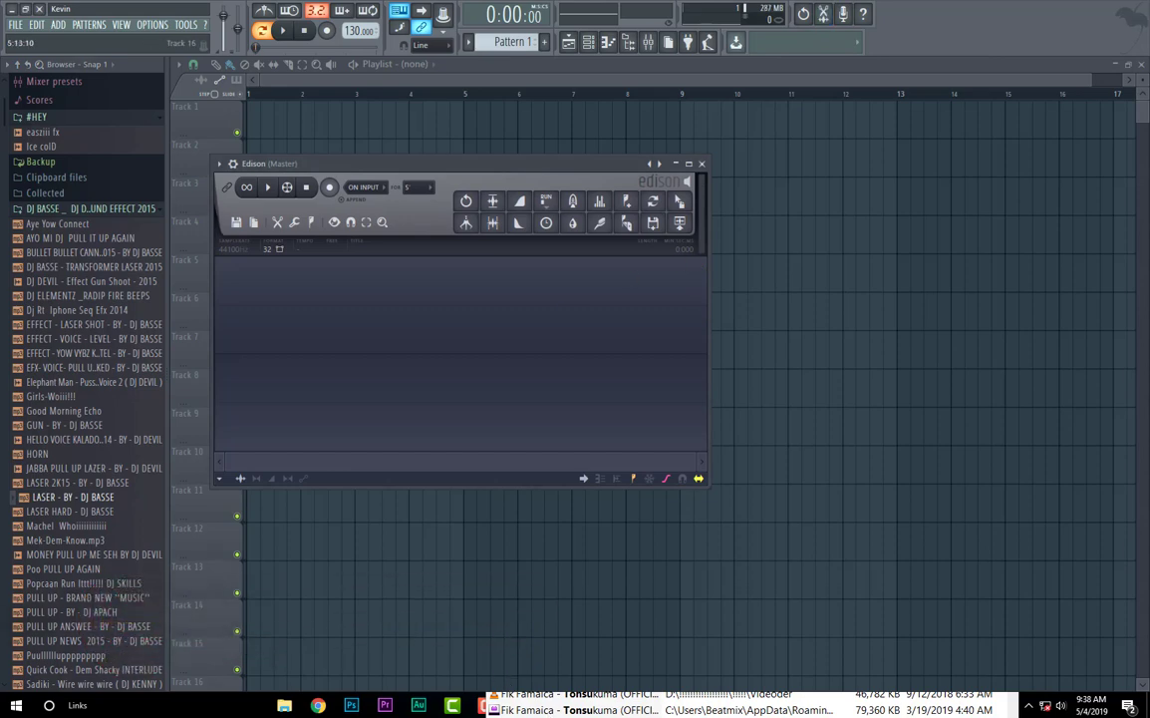
left_click(1000, 705)
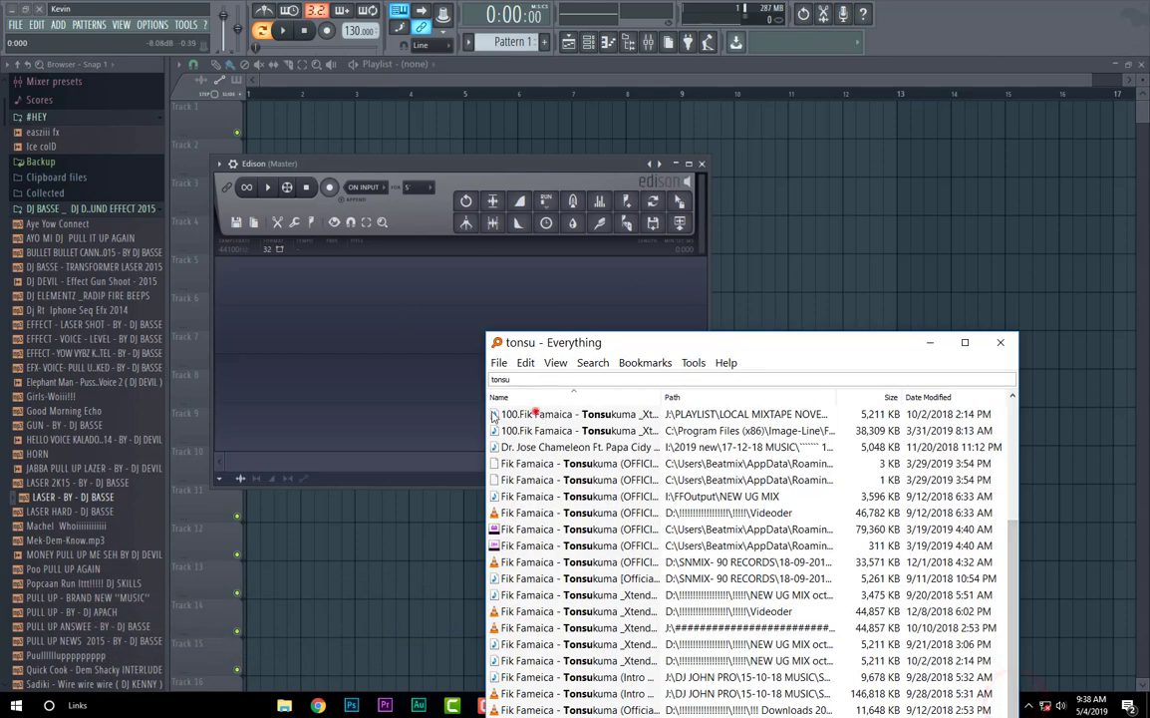
left_click(535, 413)
left_click_drag(364, 340, 371, 251)
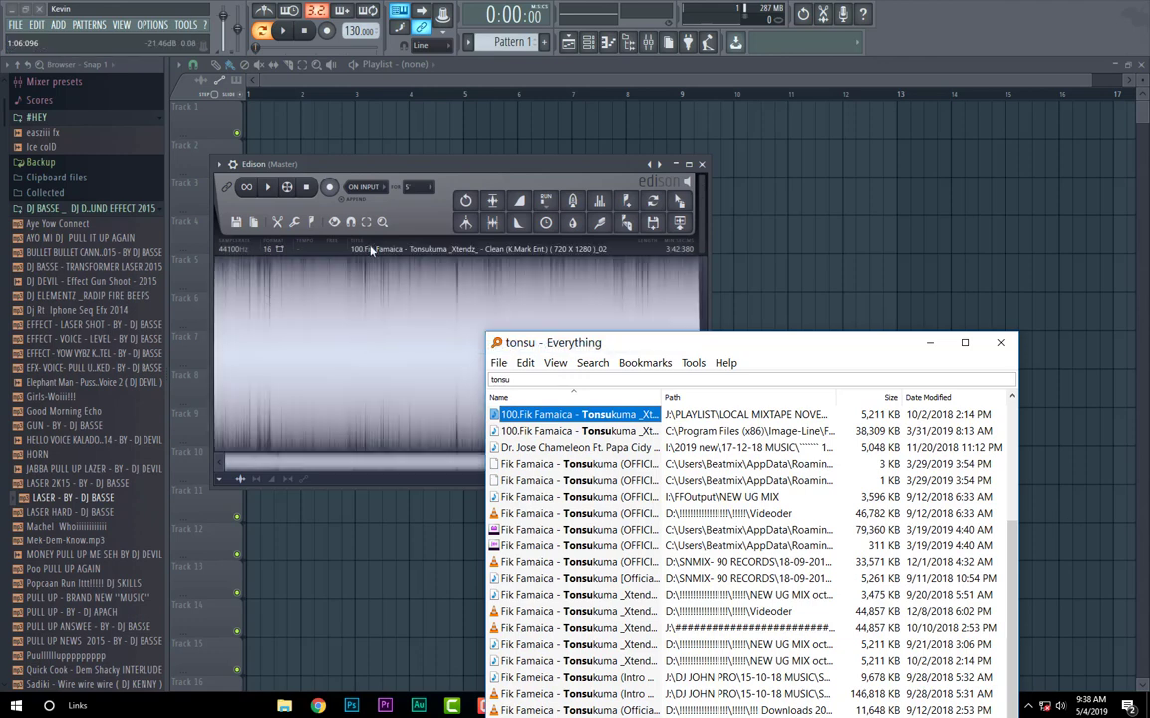
left_click(411, 166)
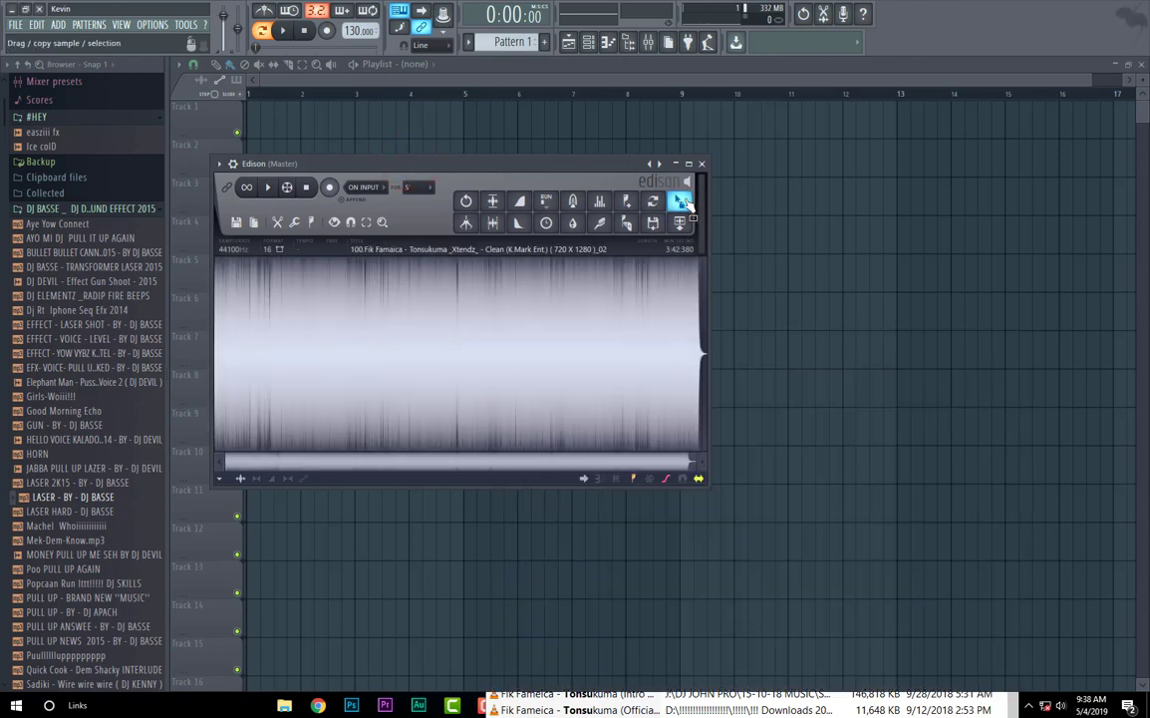
Step: Place the Tonsukuma sample from Edison as an audio clip on playlist Track 1, starting at about bar 2
left_click_drag(456, 163, 596, 175)
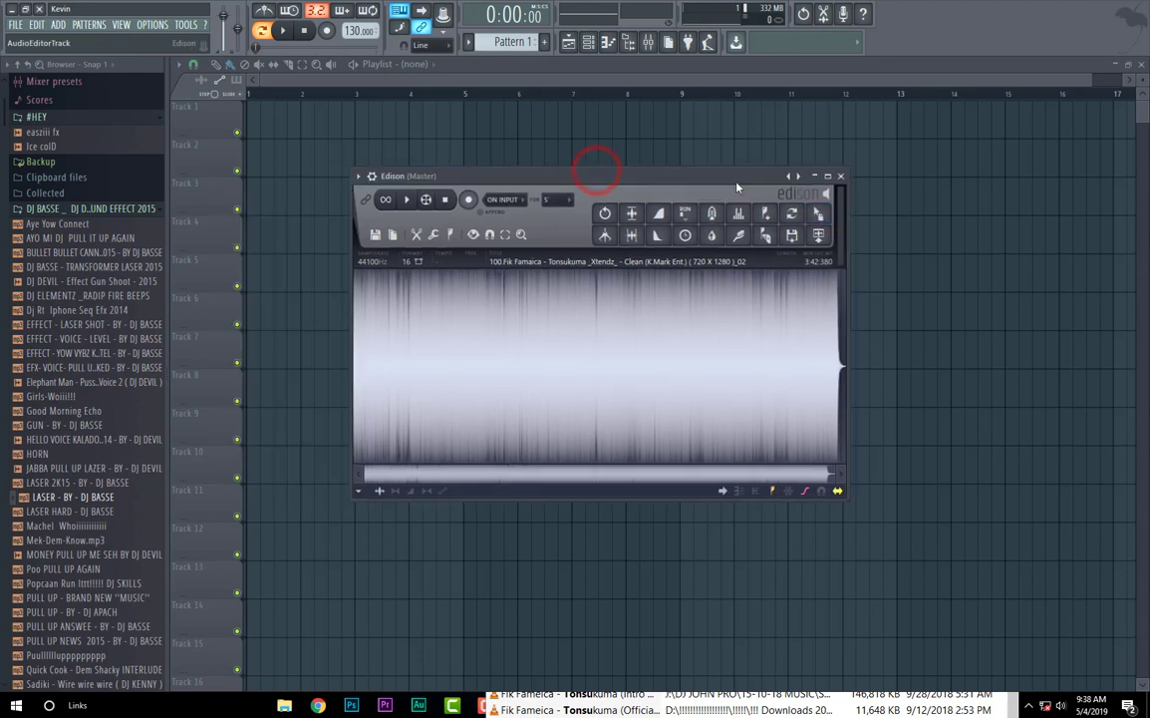
left_click_drag(819, 213, 329, 105)
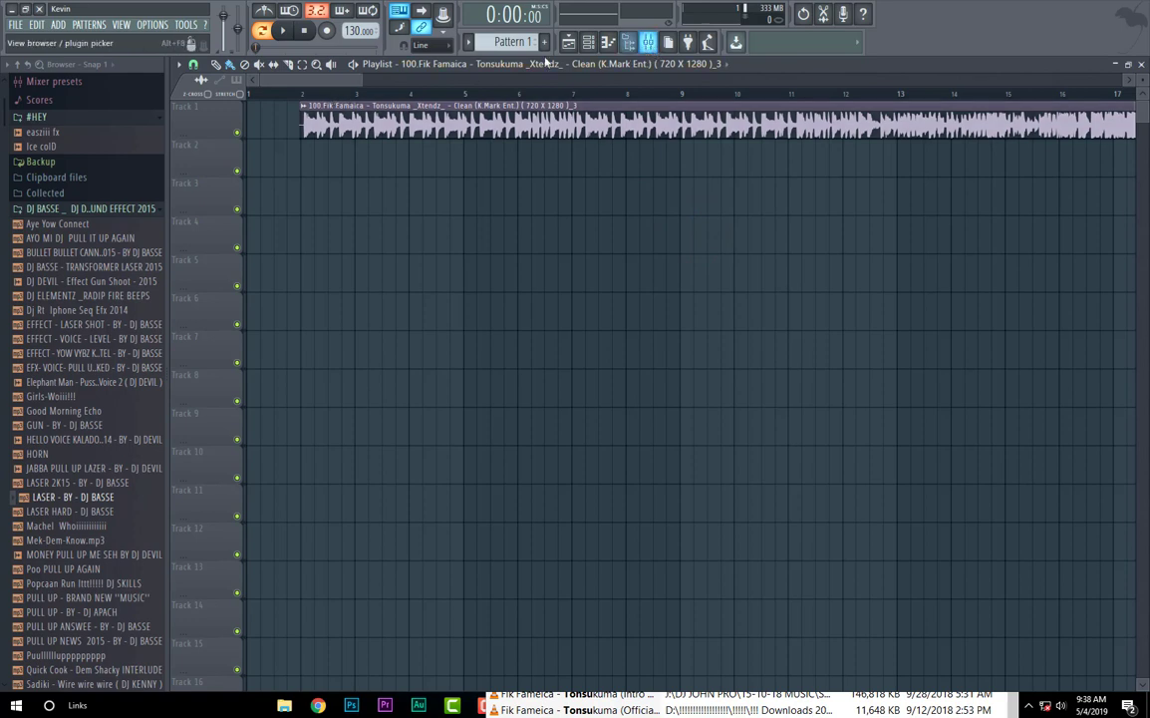
left_click(224, 691)
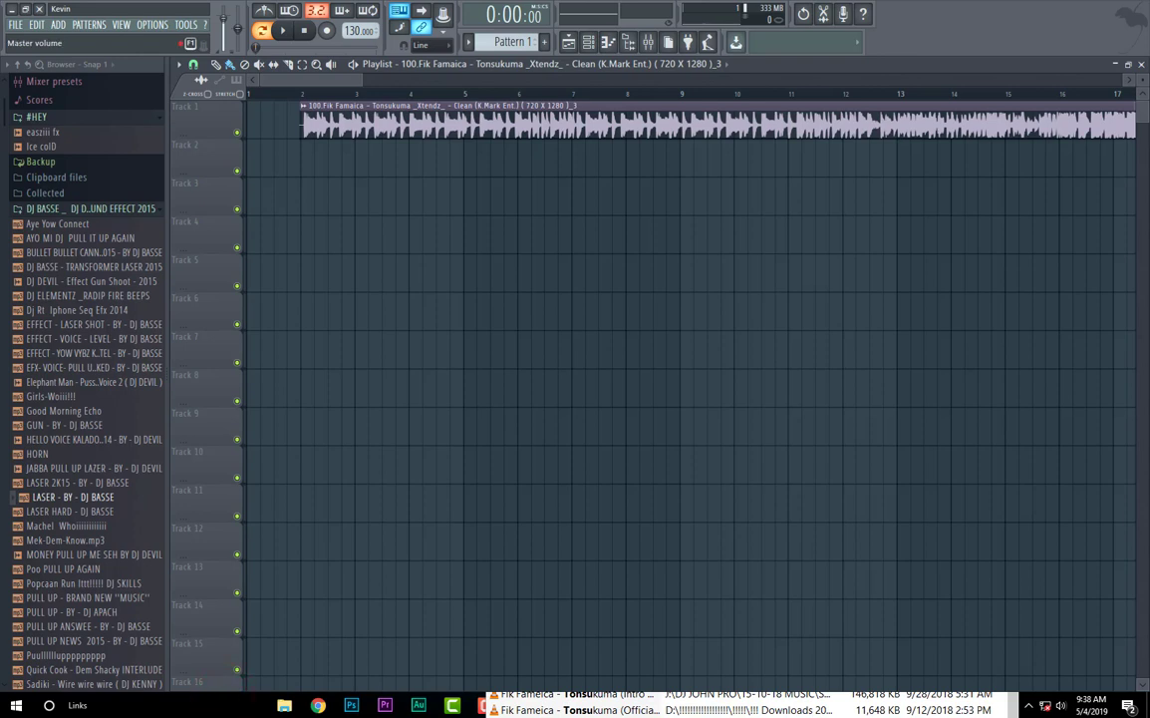
left_click(315, 128)
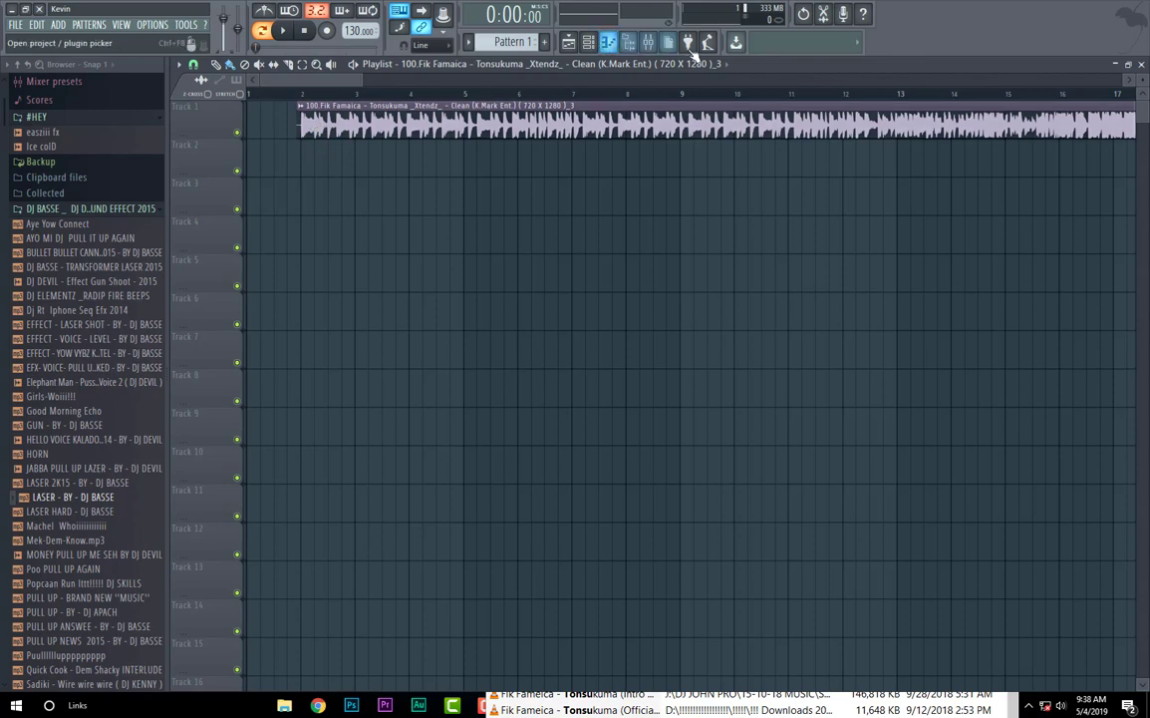
Step: Open the mixer and raise the Master track's volume fader nearly to its upper end
left_click(649, 44)
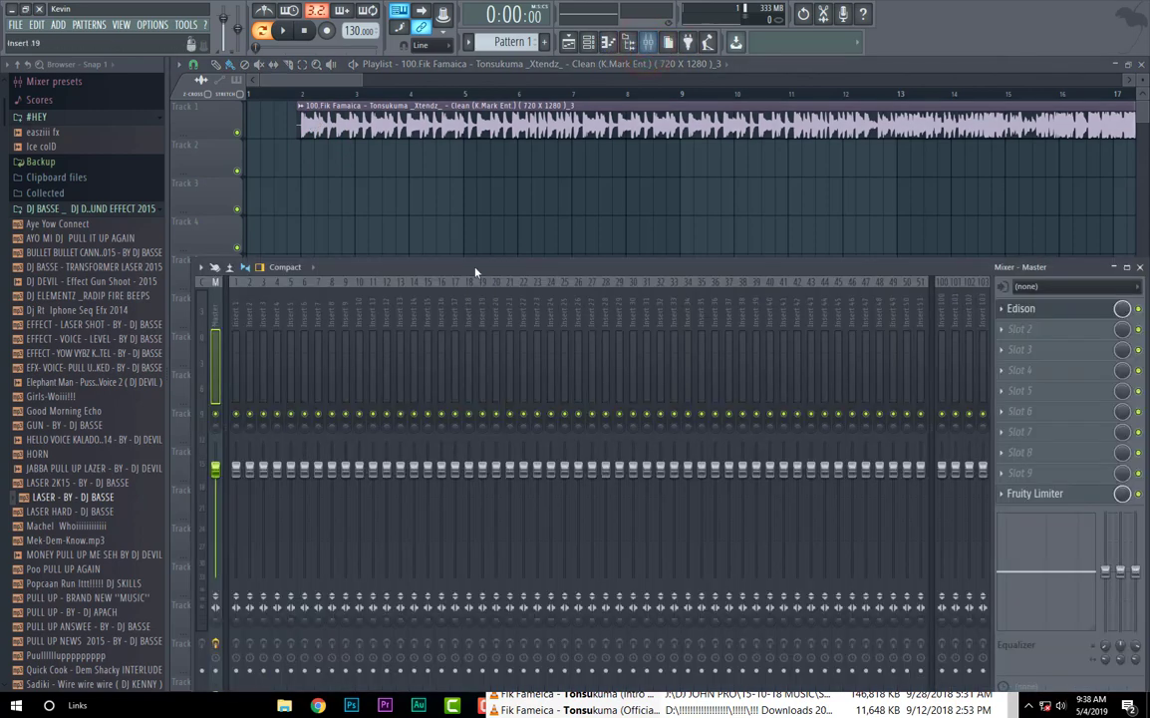
left_click_drag(475, 266, 574, 262)
left_click_drag(315, 460, 315, 431)
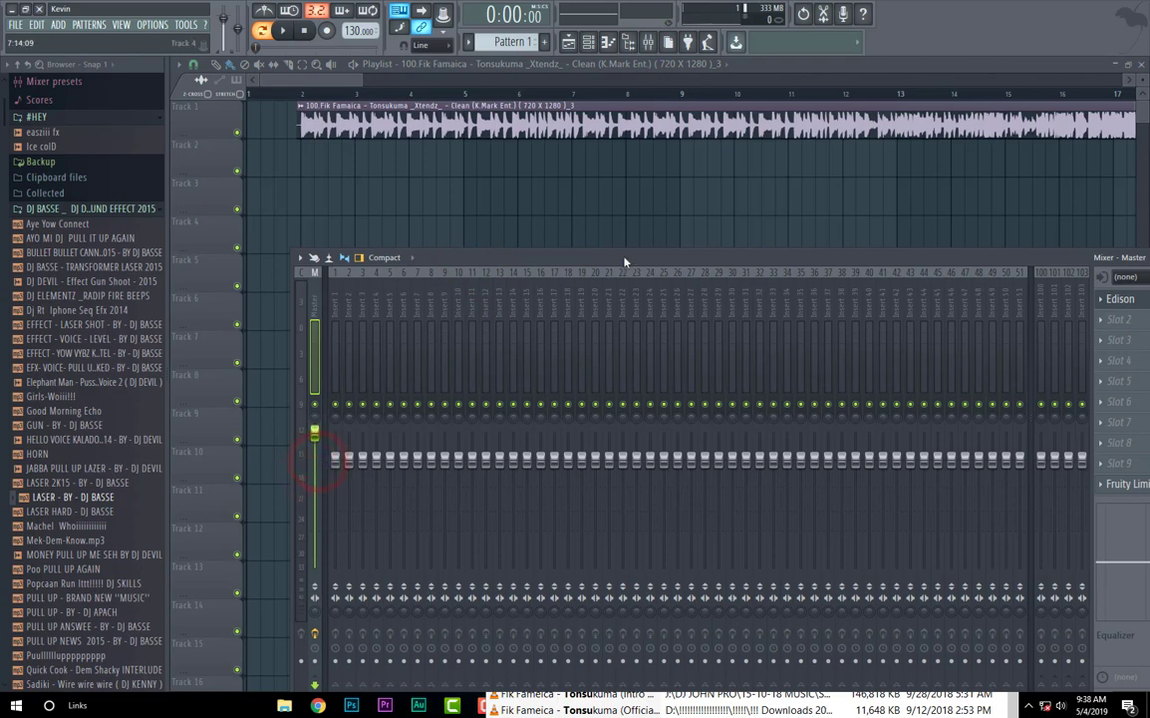
Step: Replace the Fruity Limiter in the Master track's last effect slot with Fruity Parametric EQ 2
left_click_drag(624, 257, 271, 243)
right_click(774, 471)
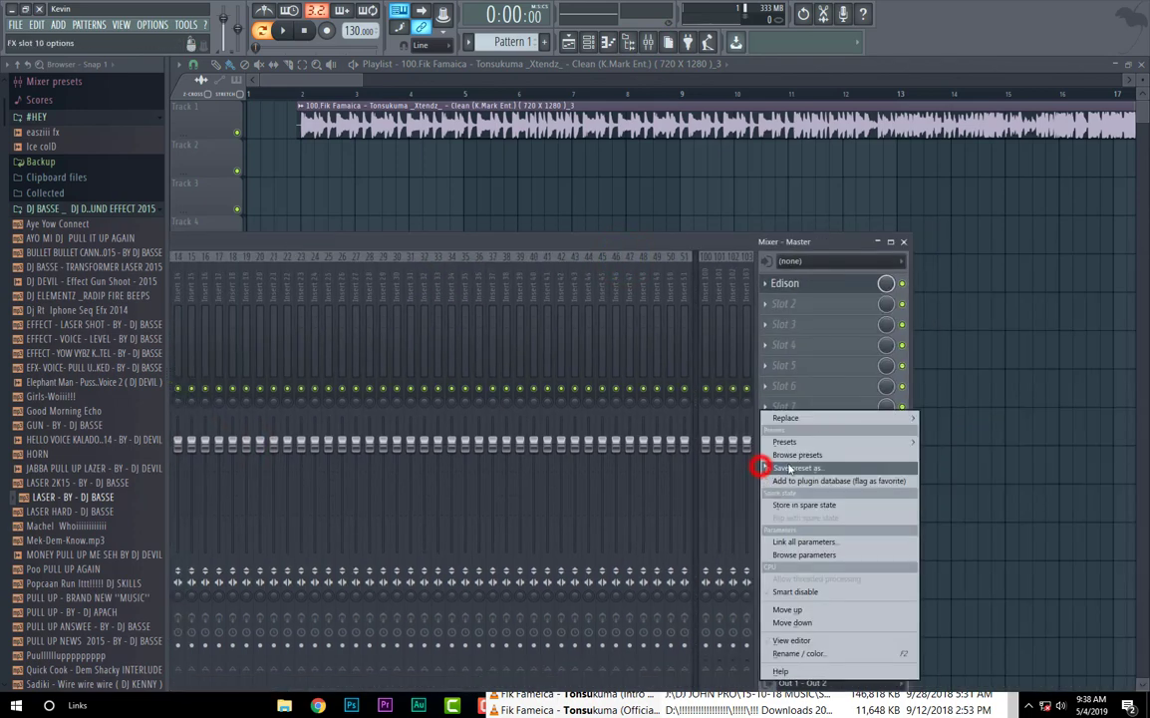
left_click(804, 419)
left_click(985, 418)
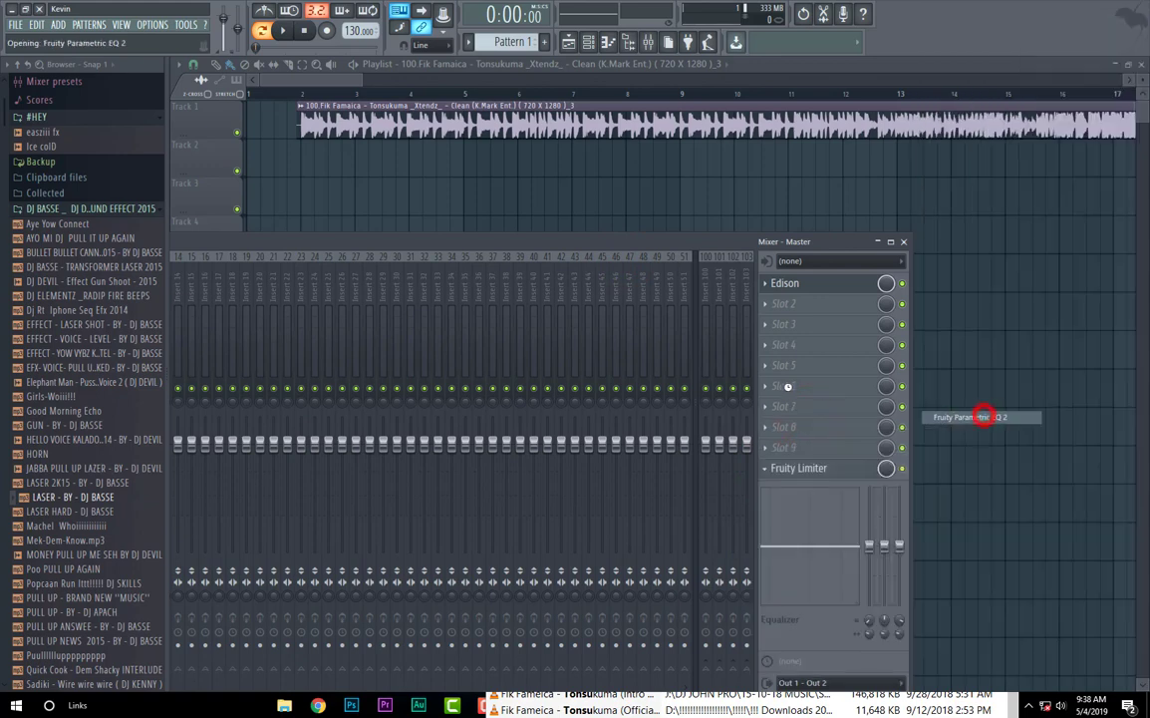
Step: Raise the main level of the Master's Fruity Parametric EQ 2 to 6.0 dB and close the equalizer and mixer
left_click(450, 234)
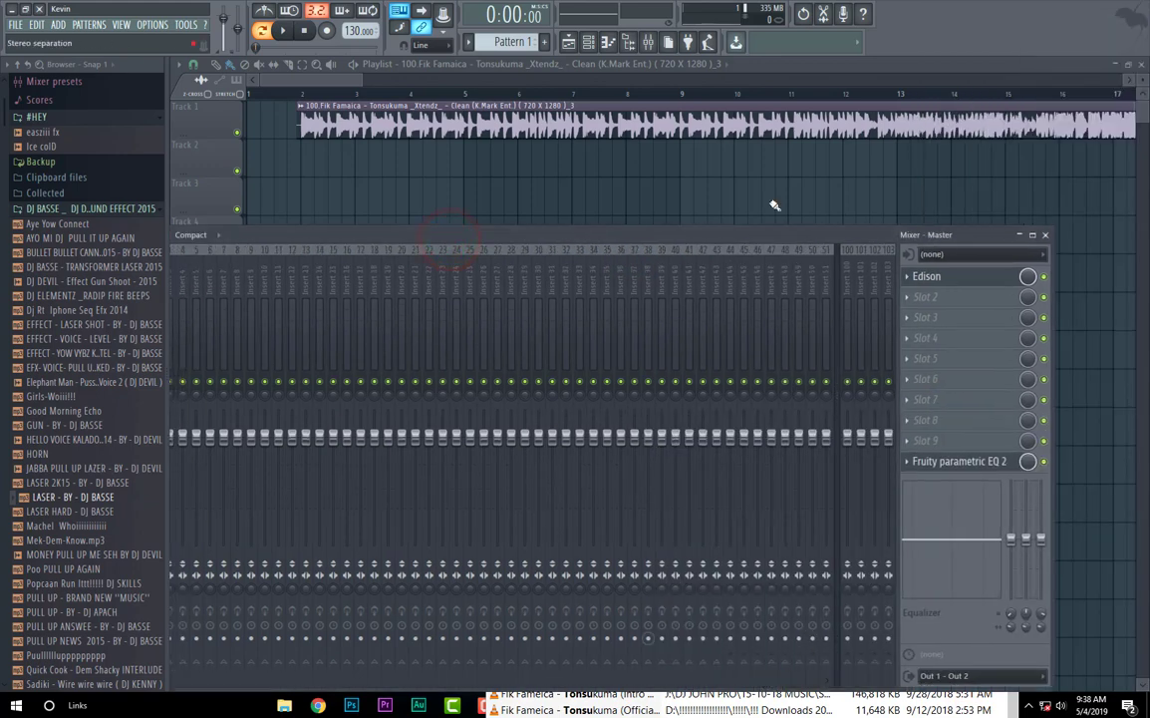
left_click_drag(957, 234, 897, 104)
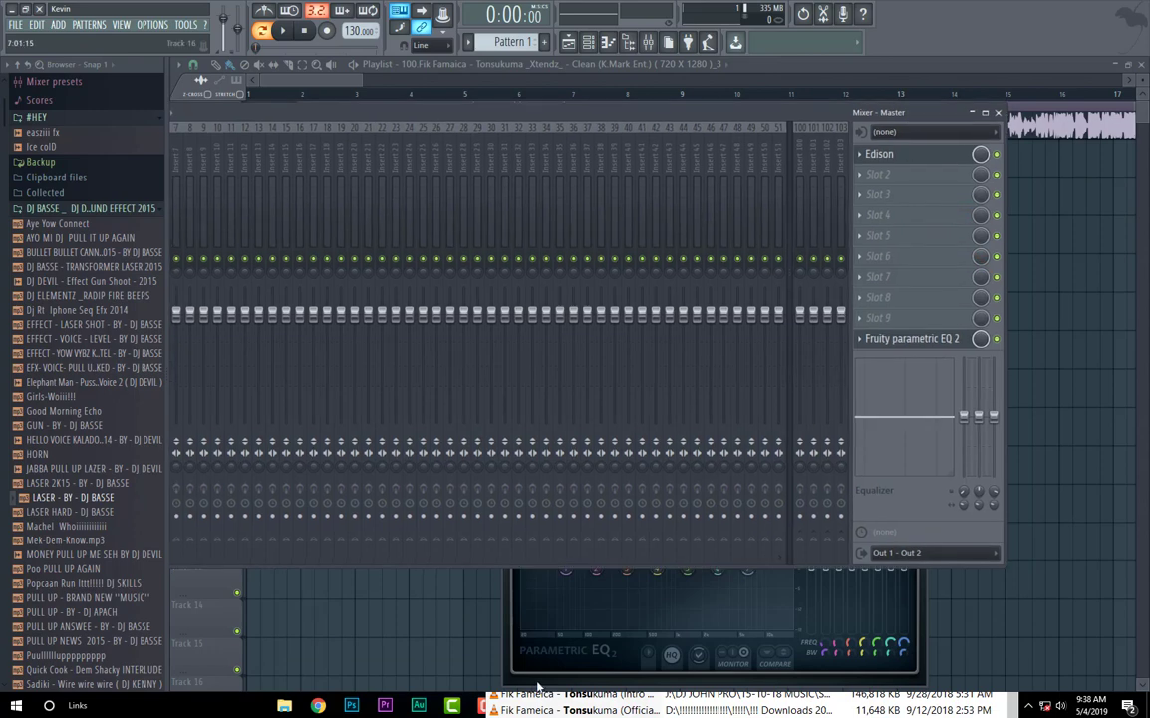
left_click(902, 340)
left_click(902, 340)
left_click_drag(772, 434, 748, 365)
left_click_drag(782, 495, 783, 477)
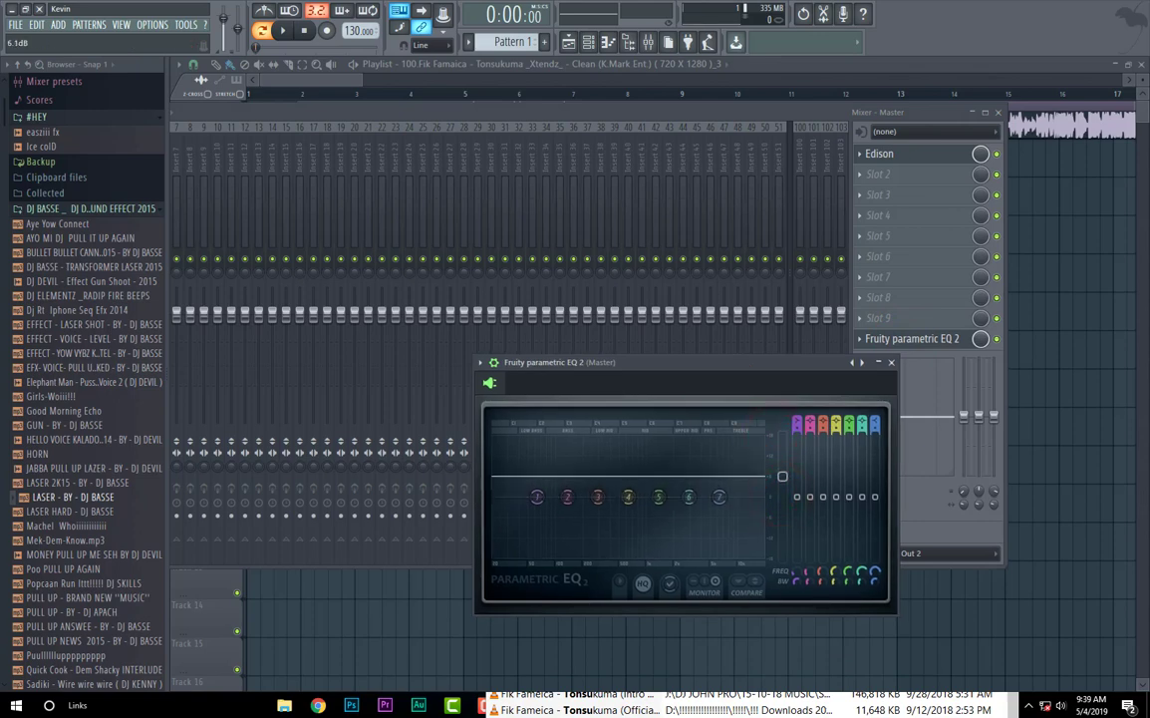
left_click_drag(782, 476, 783, 477)
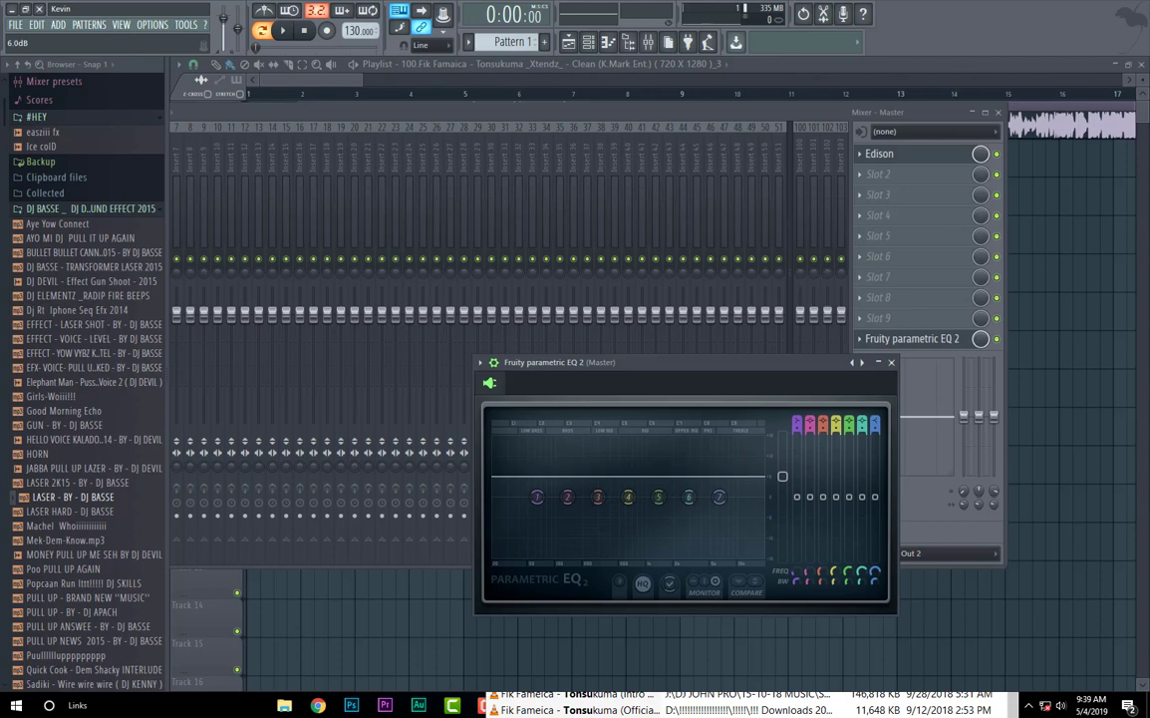
left_click(891, 362)
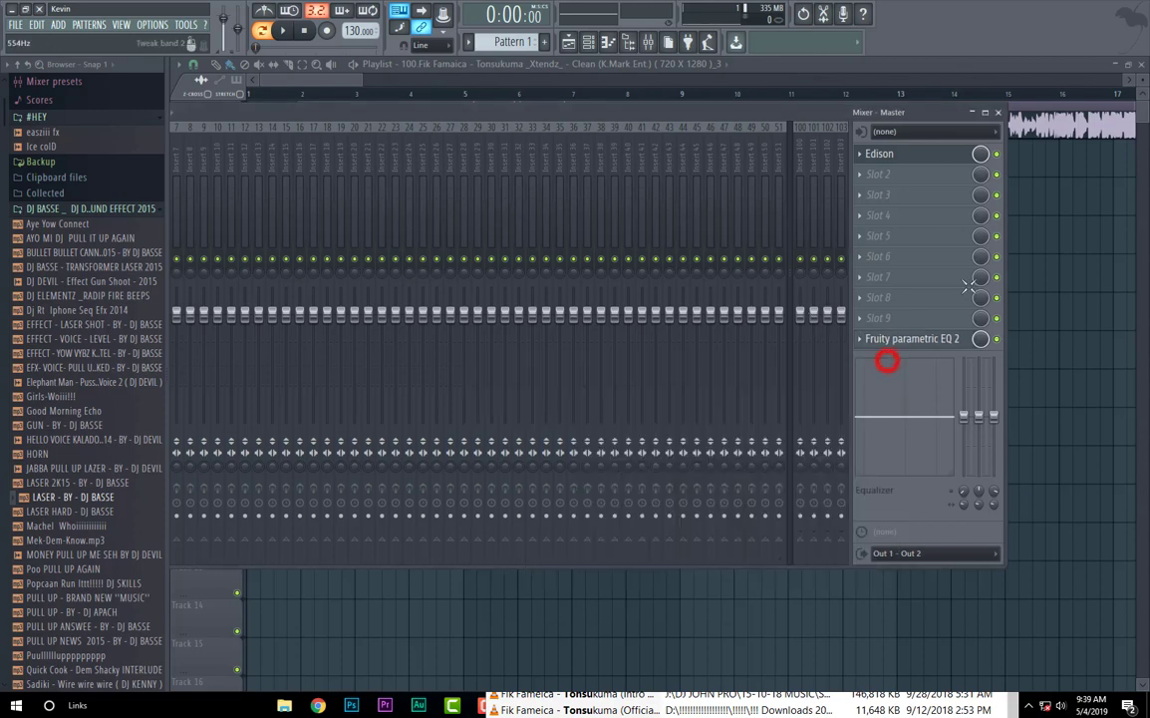
left_click(997, 111)
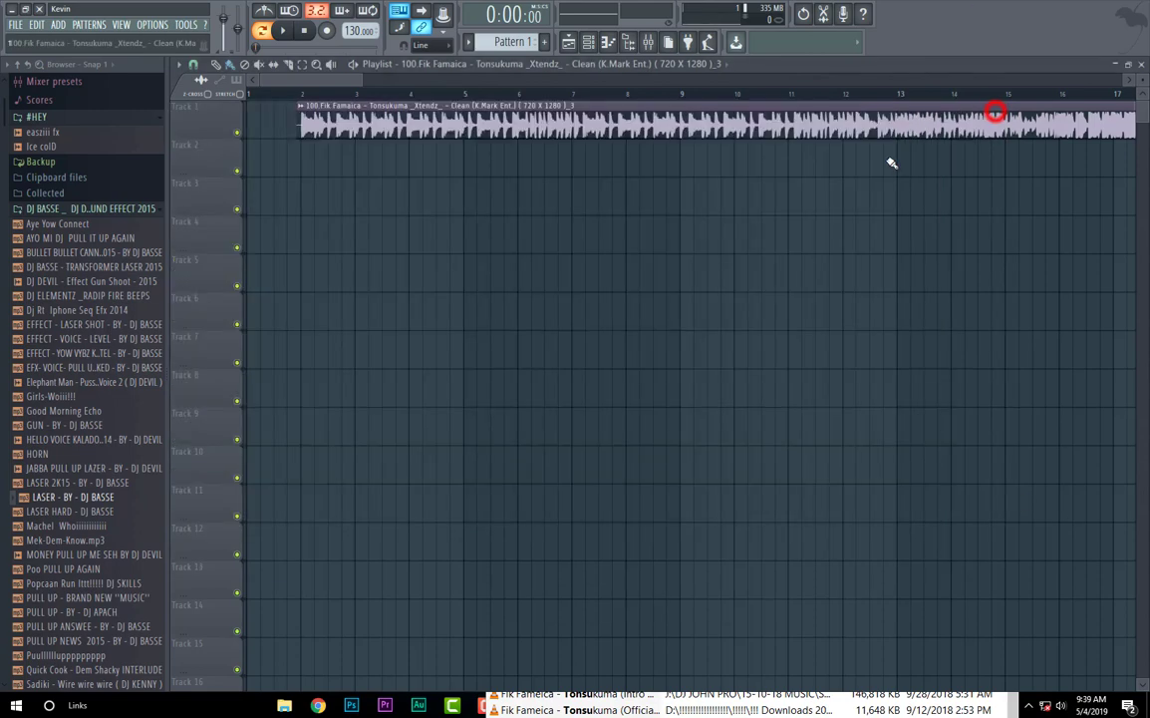
Step: Detect the Track 1 clip's tempo within the 75 to 150 BPM range and apply the result as the project tempo
left_click(301, 107)
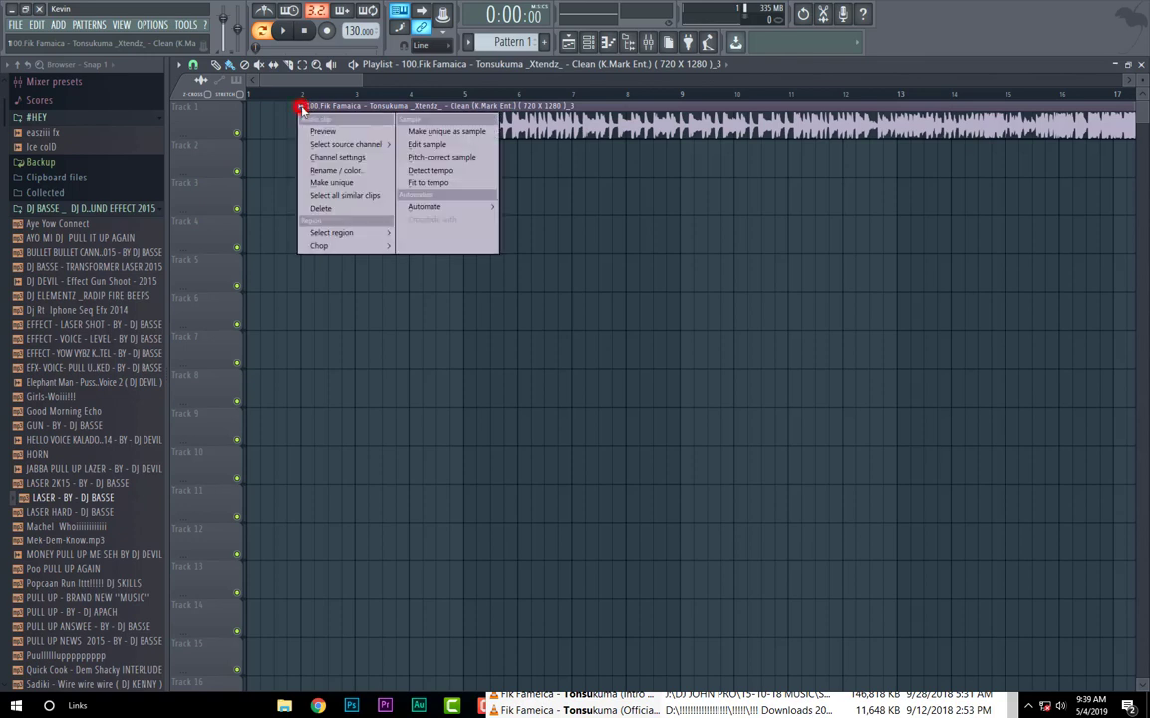
left_click(437, 171)
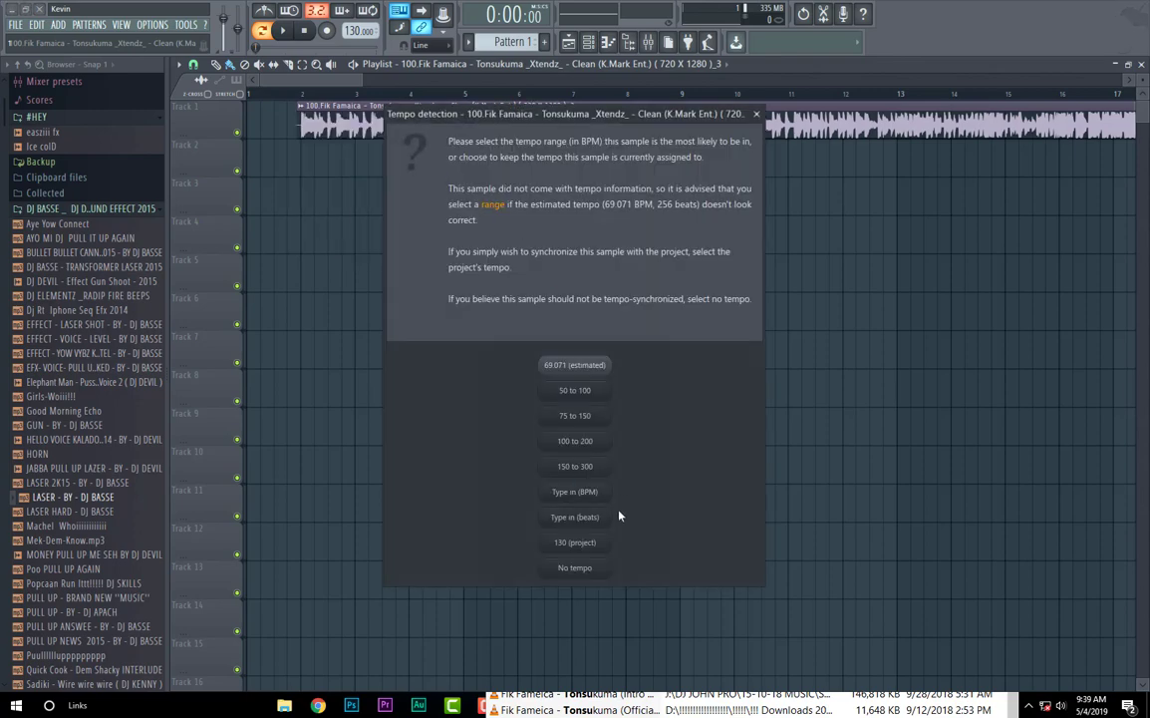
left_click(588, 417)
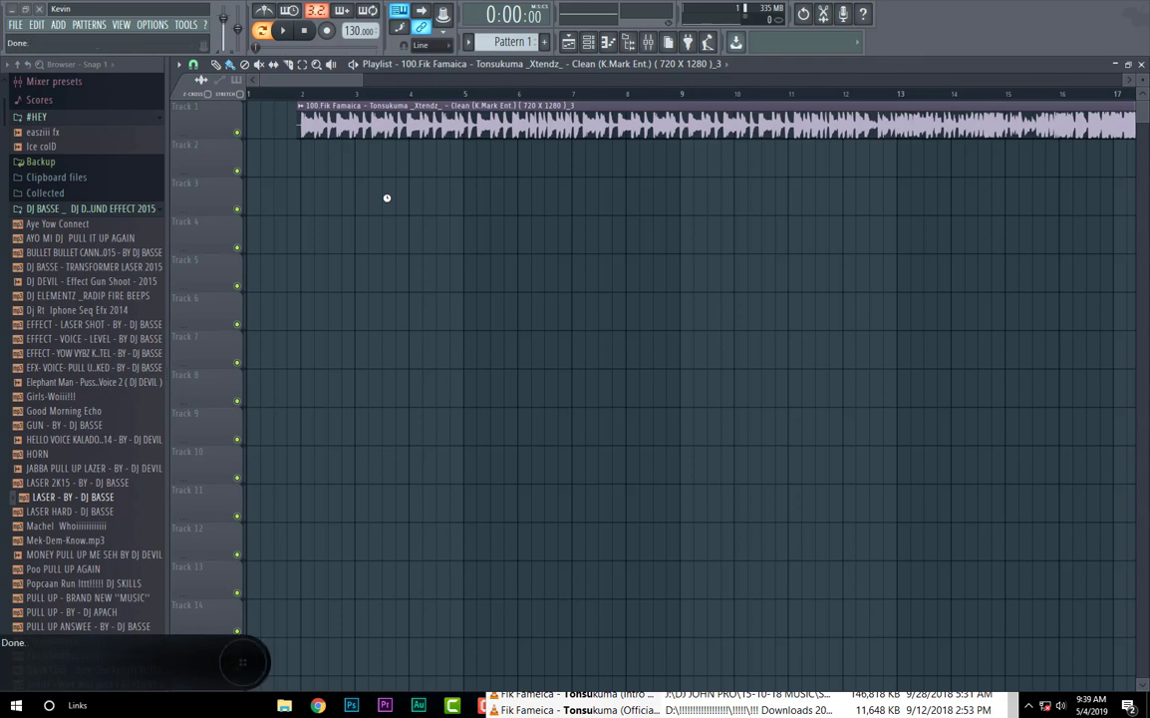
left_click(678, 412)
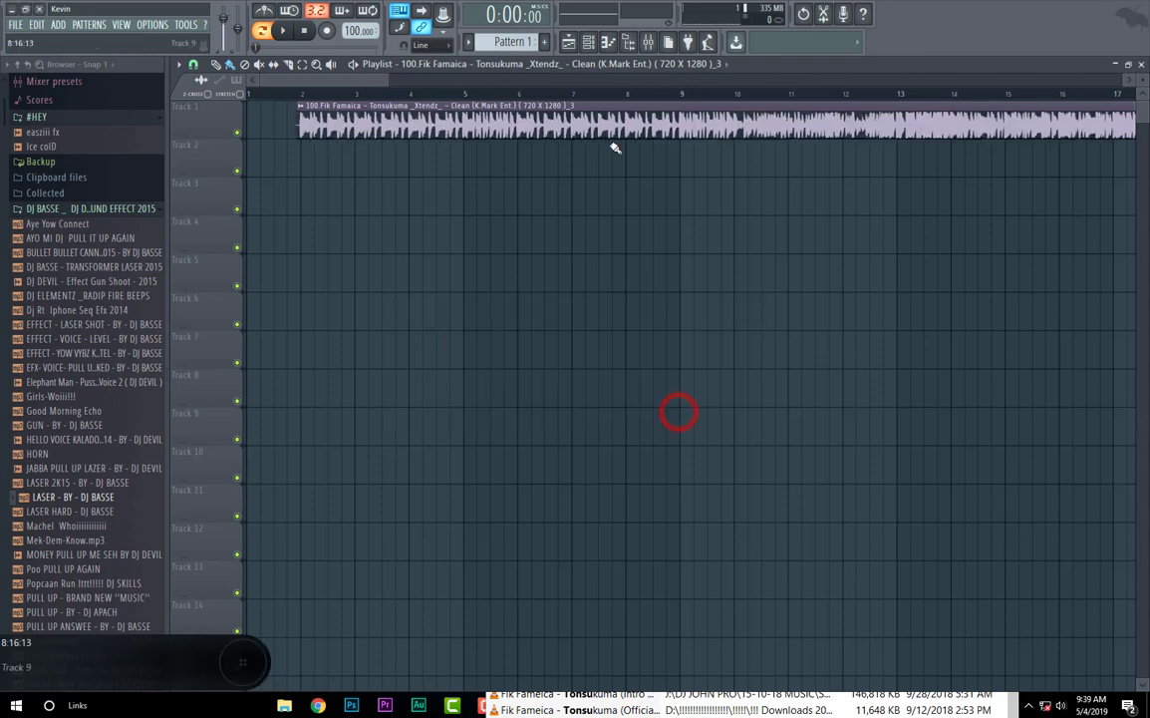
Step: Align the first beat of the Track 1 clip with bar 2 and trim off the silence before it
scroll(384, 83, "up", 5)
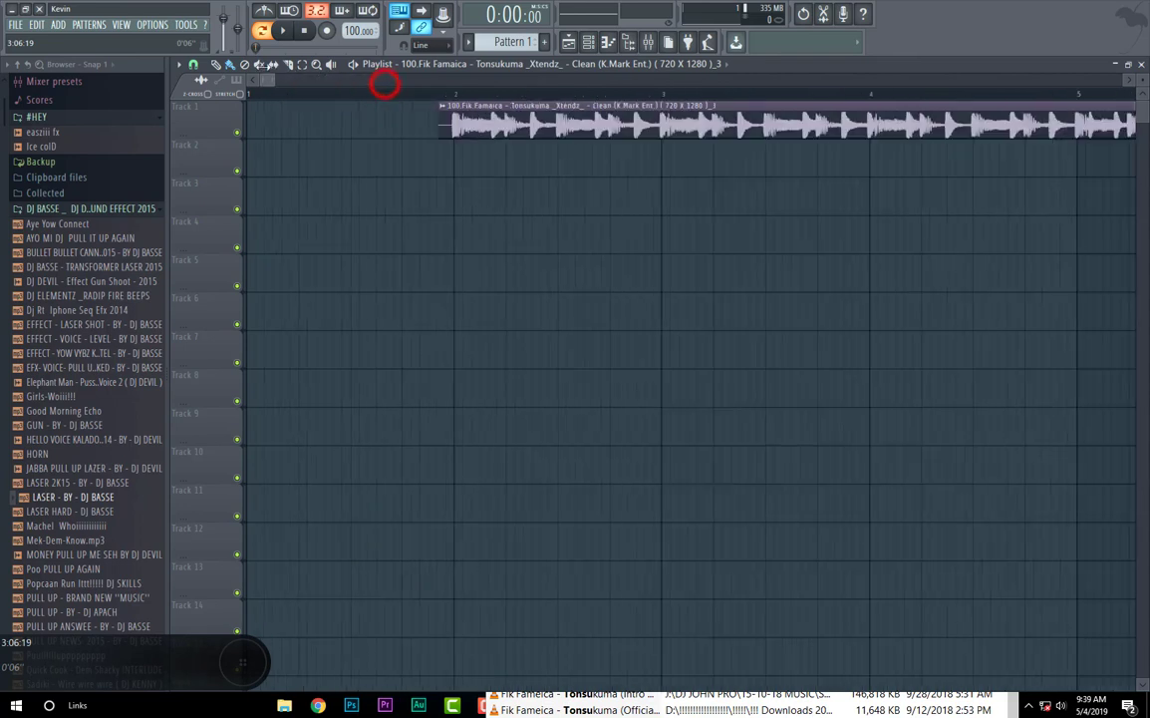
left_click_drag(962, 129, 968, 130)
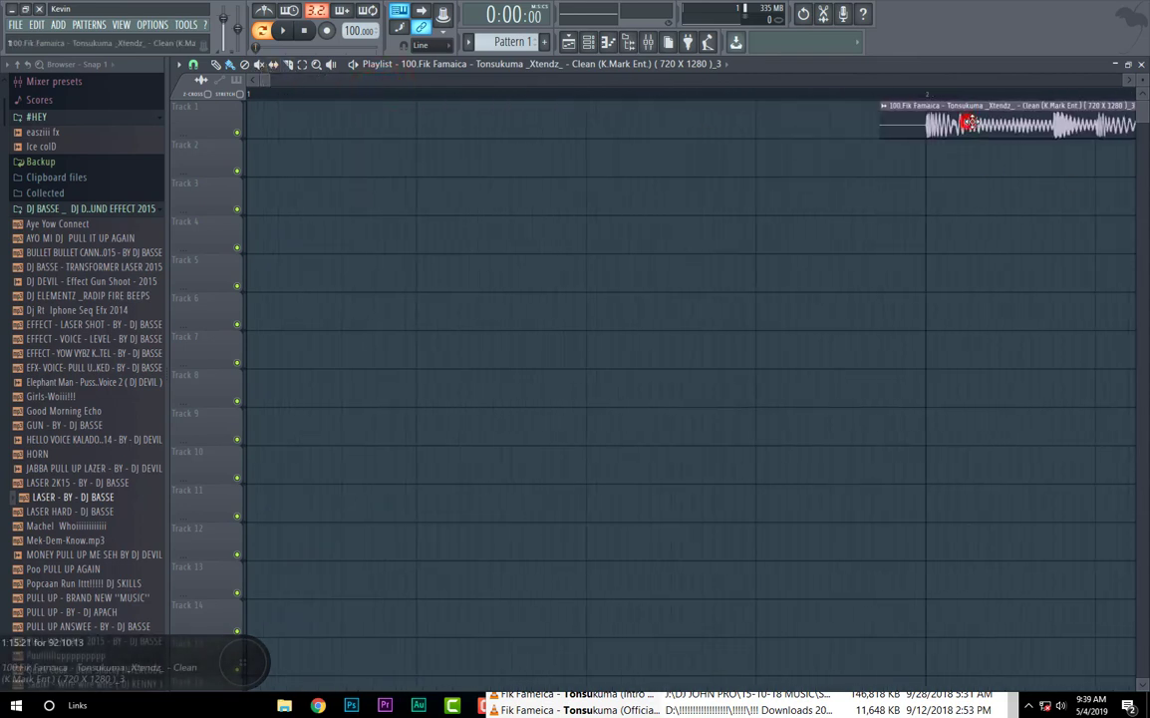
scroll(264, 77, "up", 3)
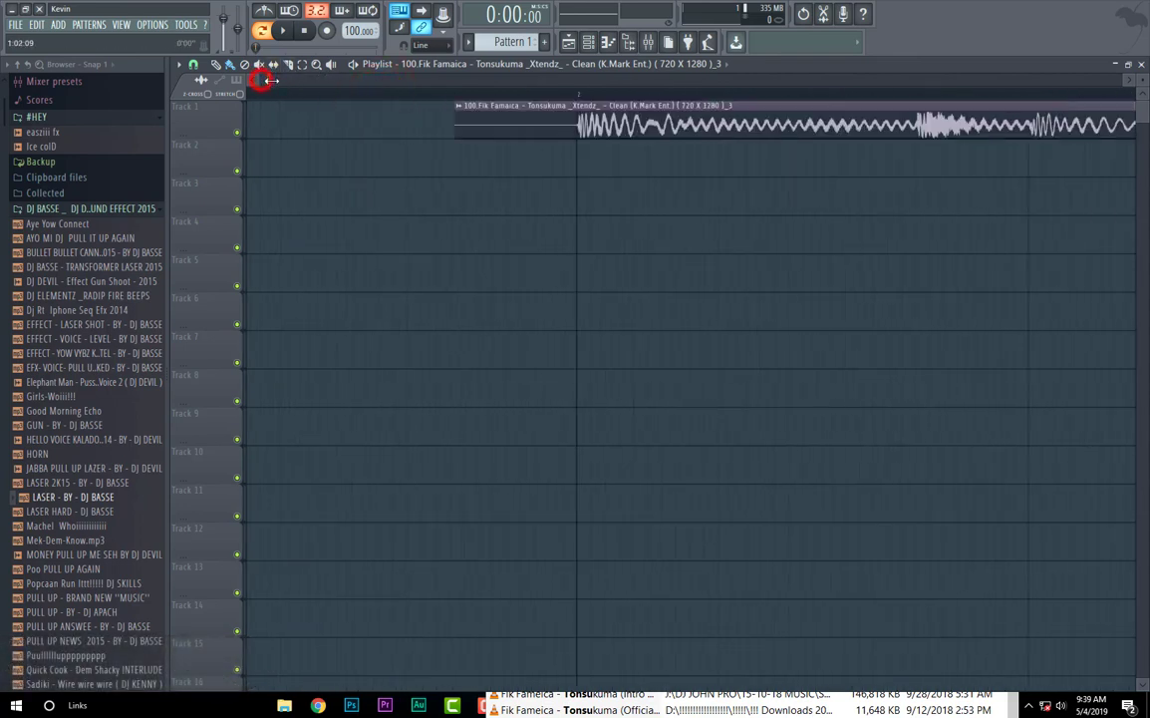
left_click(521, 128)
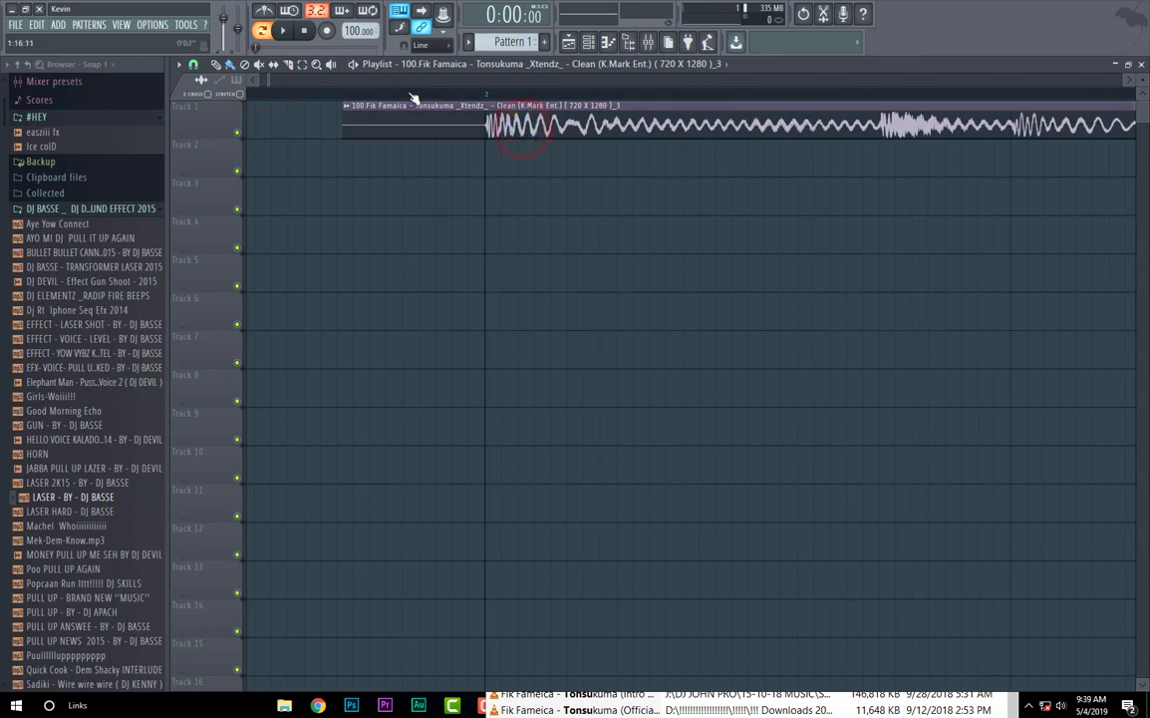
left_click_drag(342, 125, 481, 140)
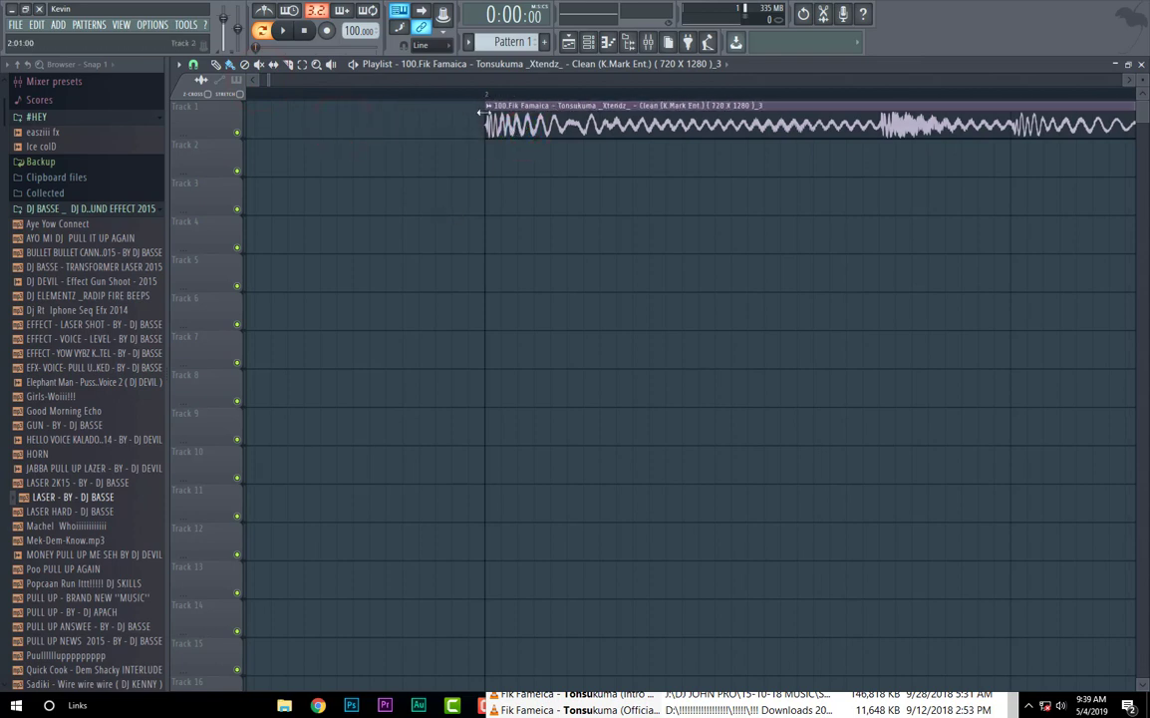
Step: Set the playback position just before bar 2 and lower the Track 1 clip's channel volume to about 23%
left_click(476, 89)
double_click(507, 116)
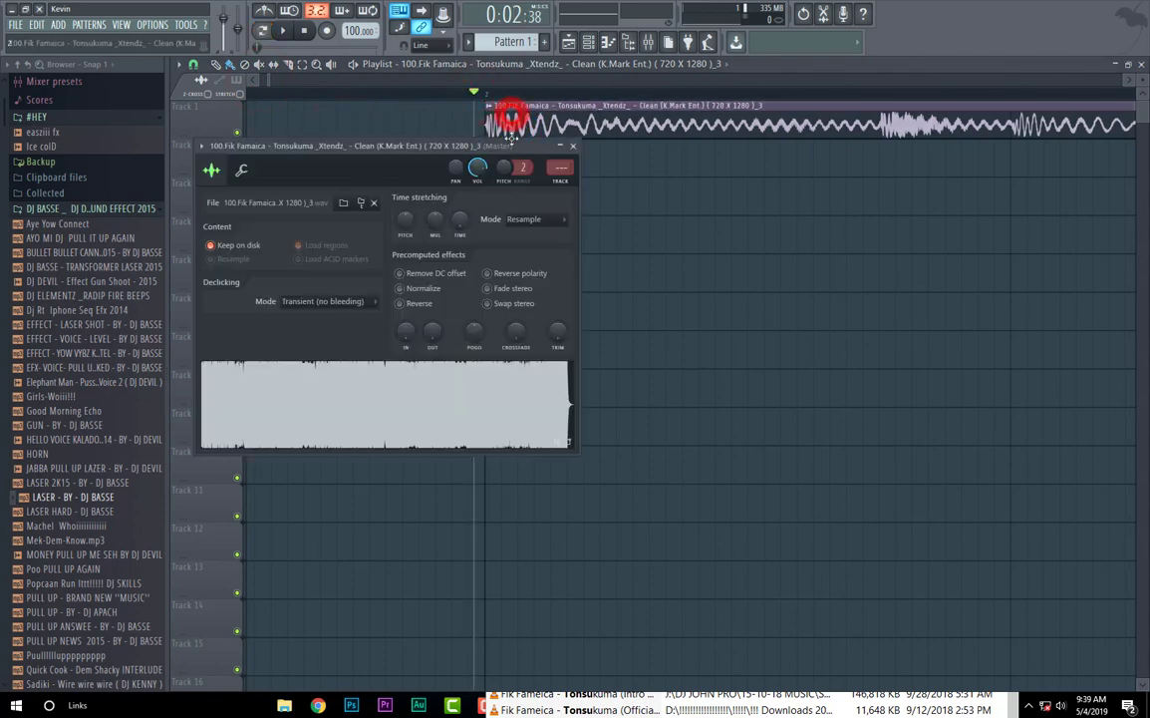
left_click_drag(479, 168, 480, 177)
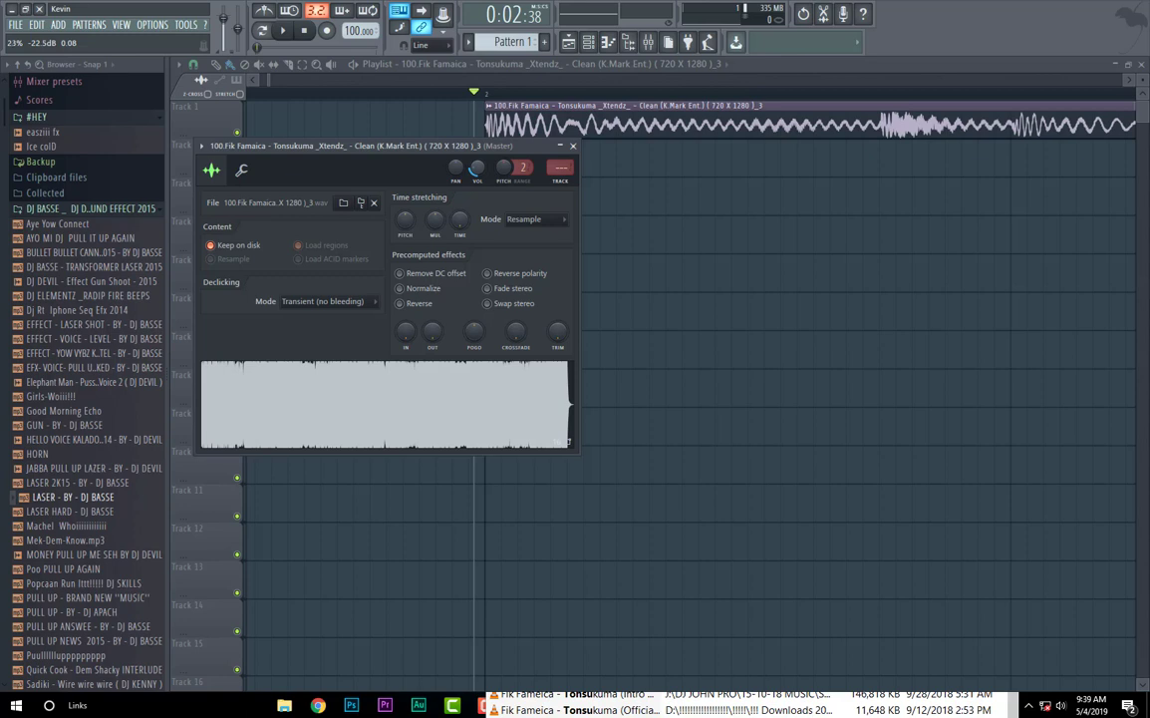
Step: Play the Track 1 clip from just before bar 2 to check its start, and stop playback
left_click(476, 95)
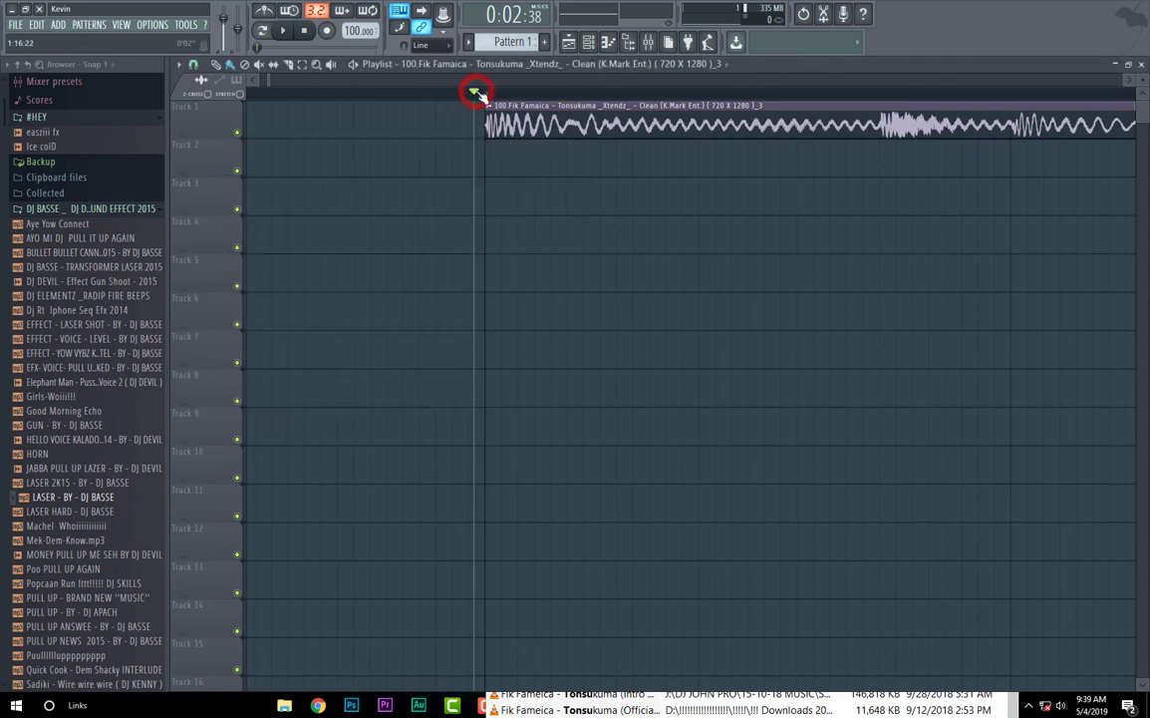
key("space")
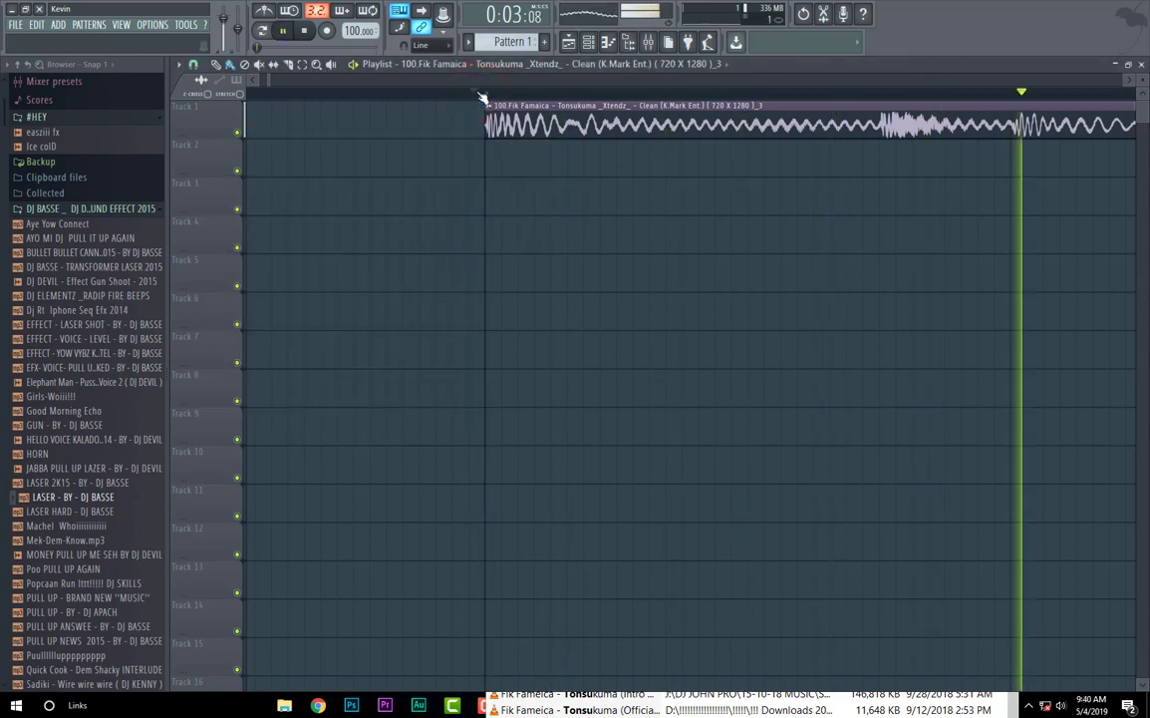
left_click(478, 97)
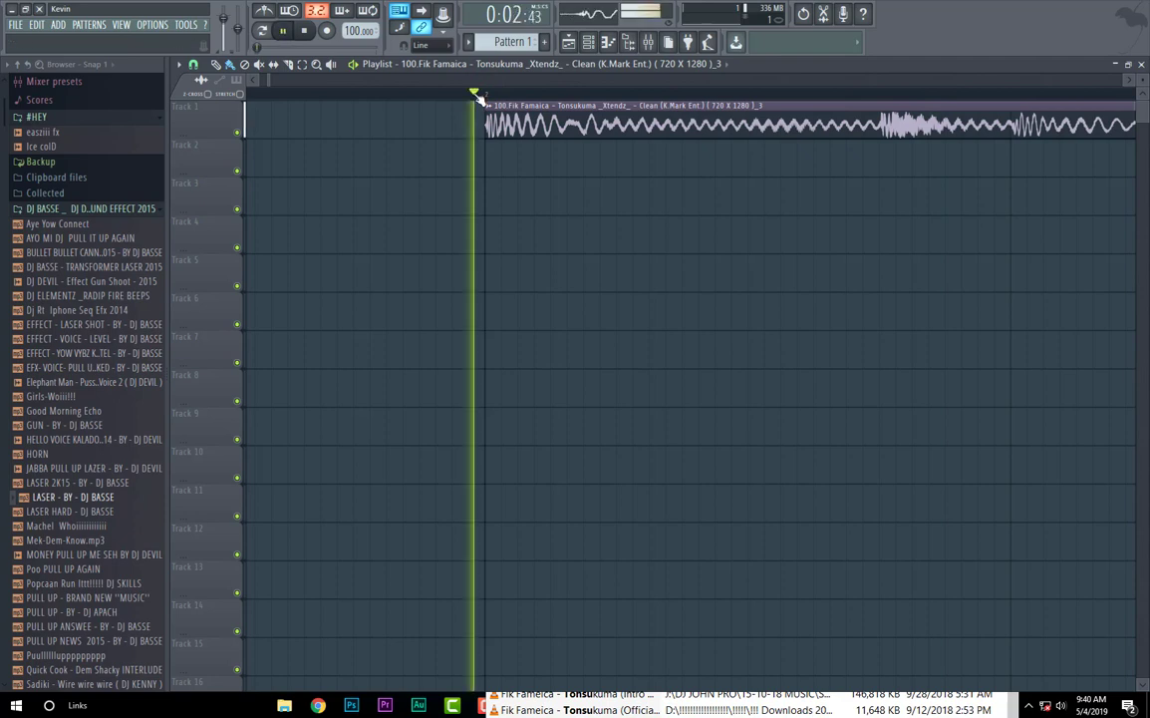
left_click(403, 96)
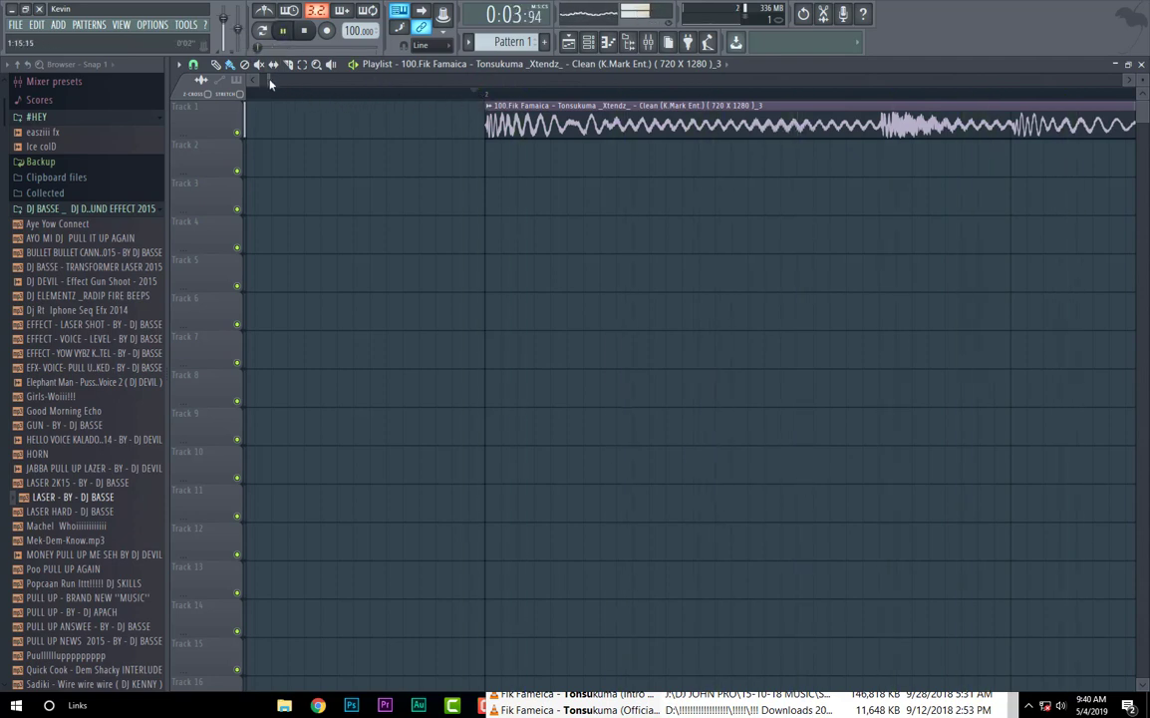
mouse_move(269, 84)
left_mouse_down()
mouse_move(317, 80)
mouse_move(265, 81)
left_mouse_up()
key("space")
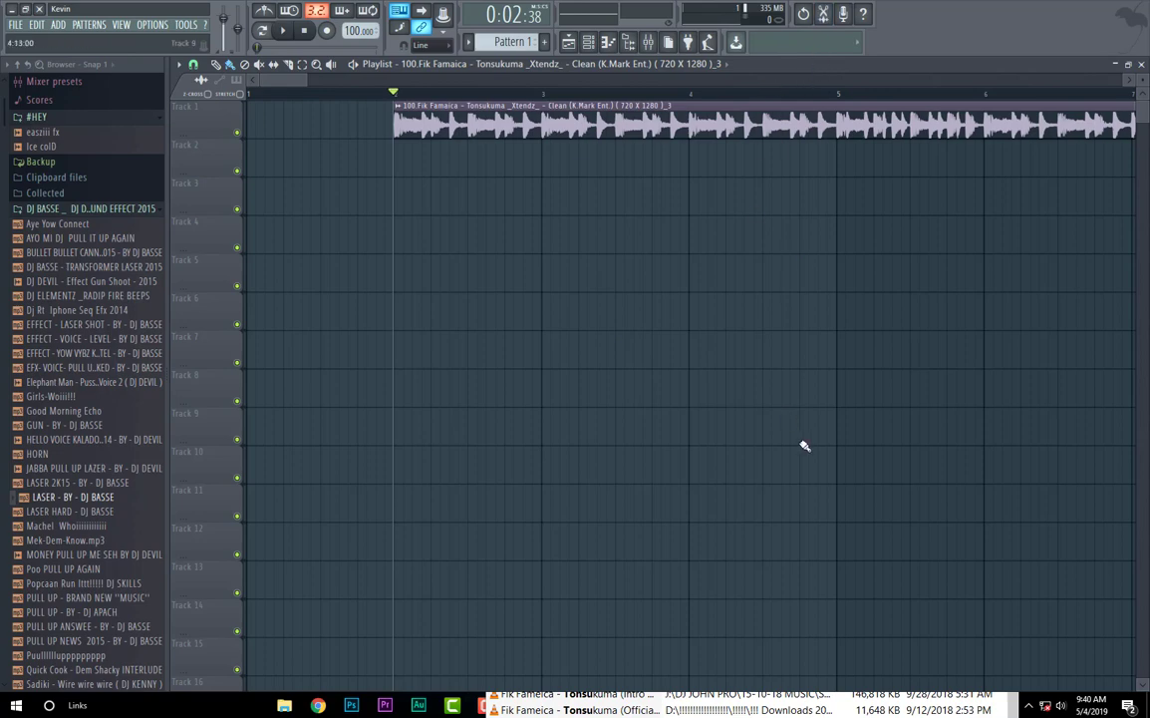
Step: Load the "Fik Famaica - Tonsukuma [Official HQ 2018]" file from the Everything search results into Edison
left_click(1018, 710)
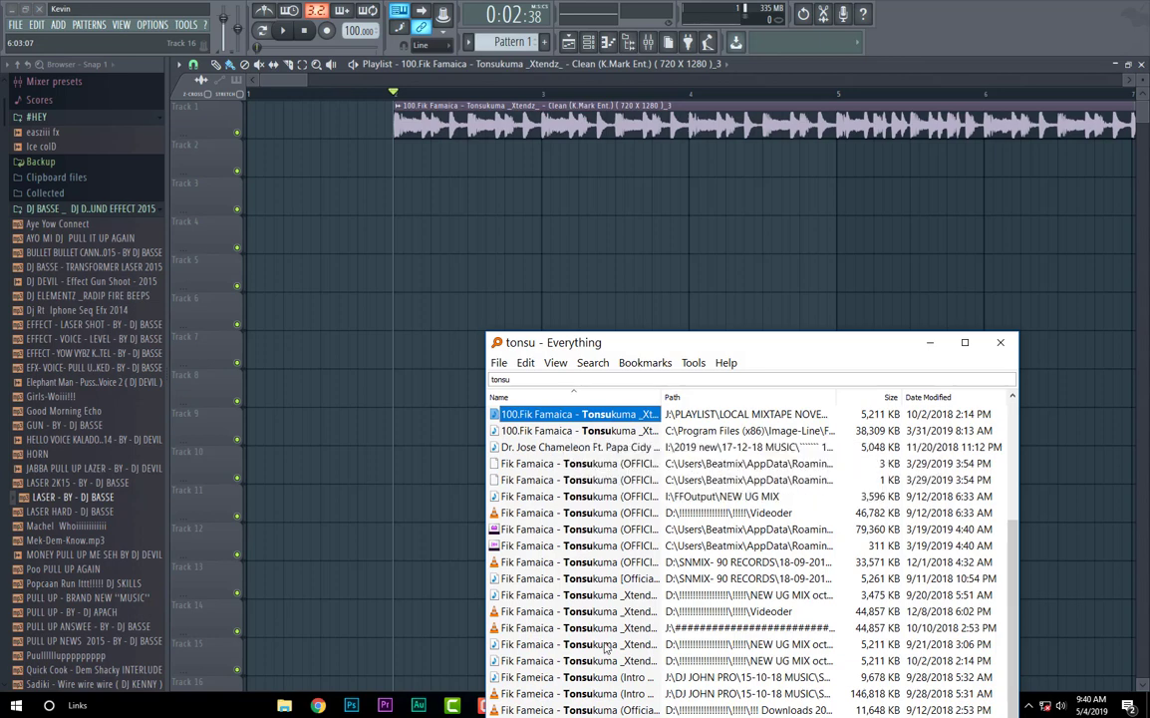
left_click(539, 580)
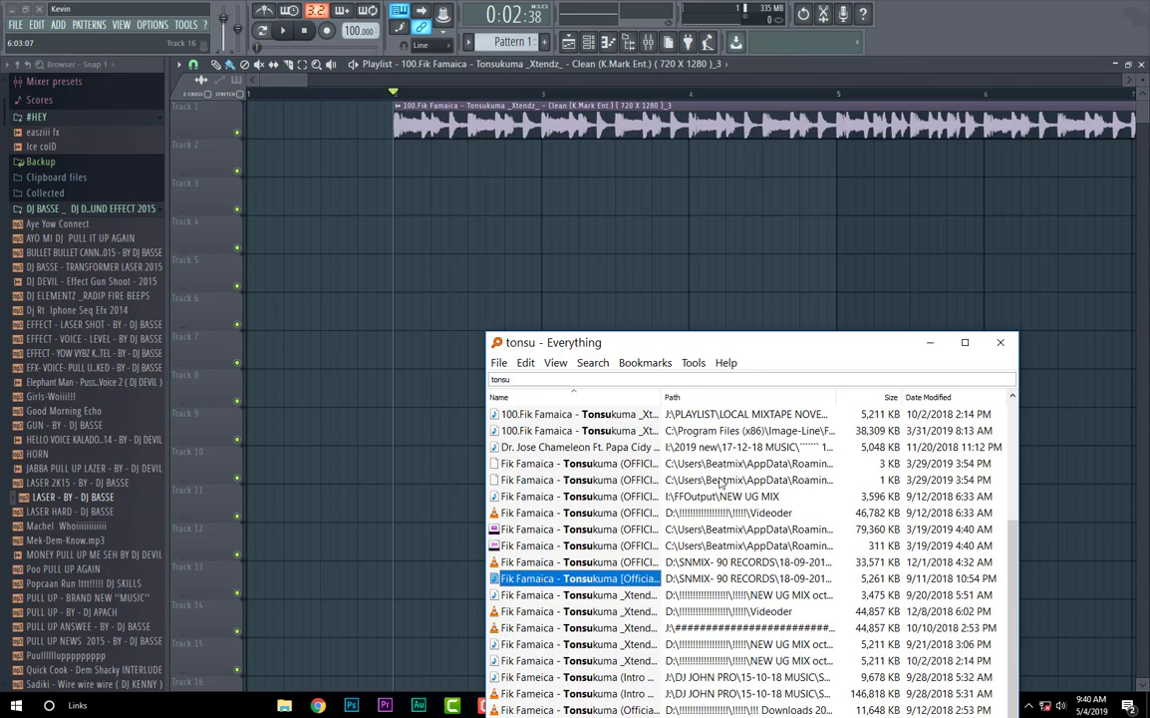
left_click(826, 14)
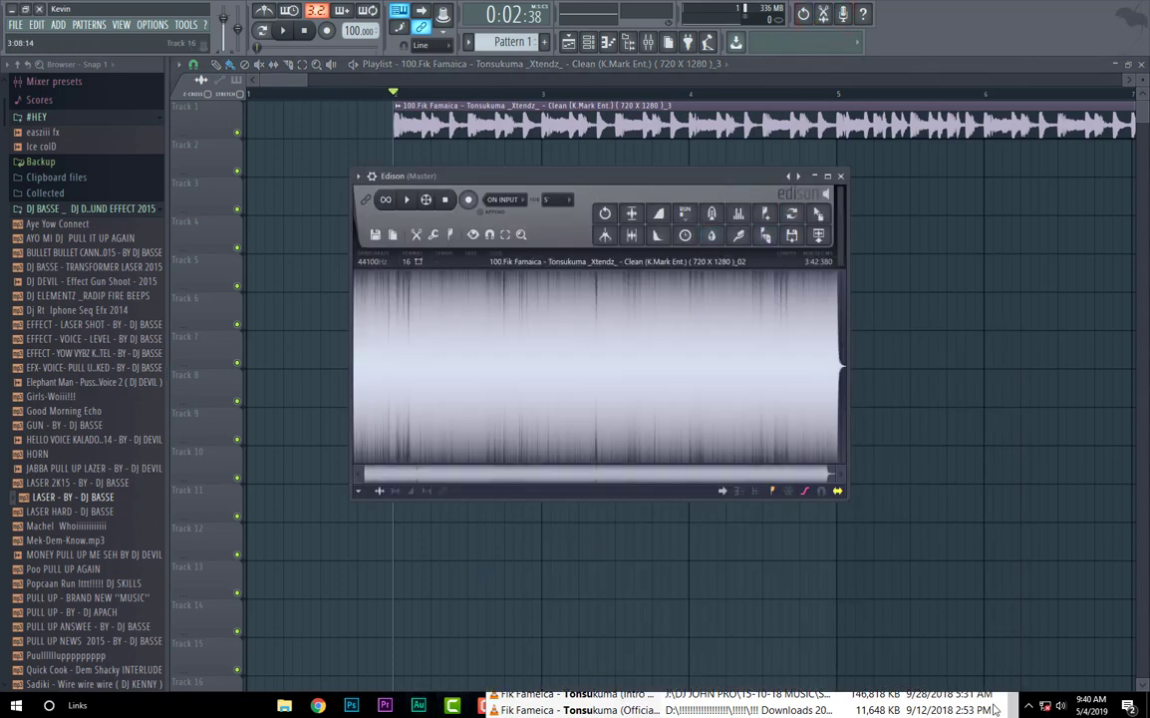
key("alt+Tab")
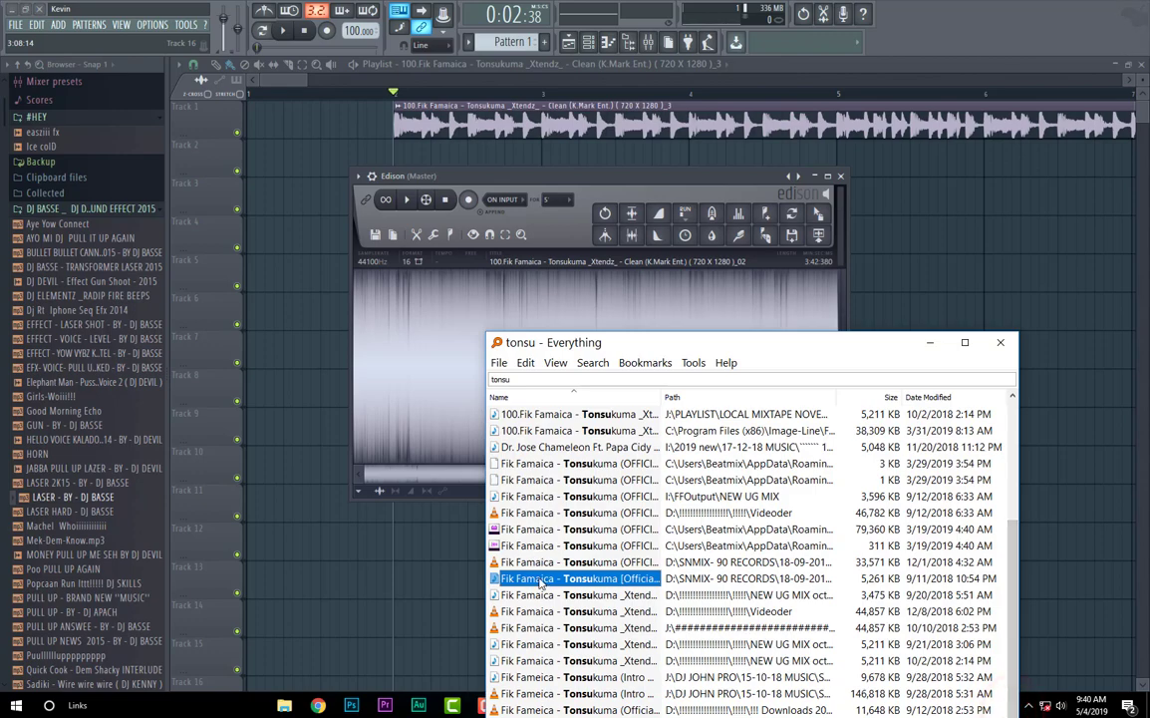
left_click_drag(535, 578, 421, 451)
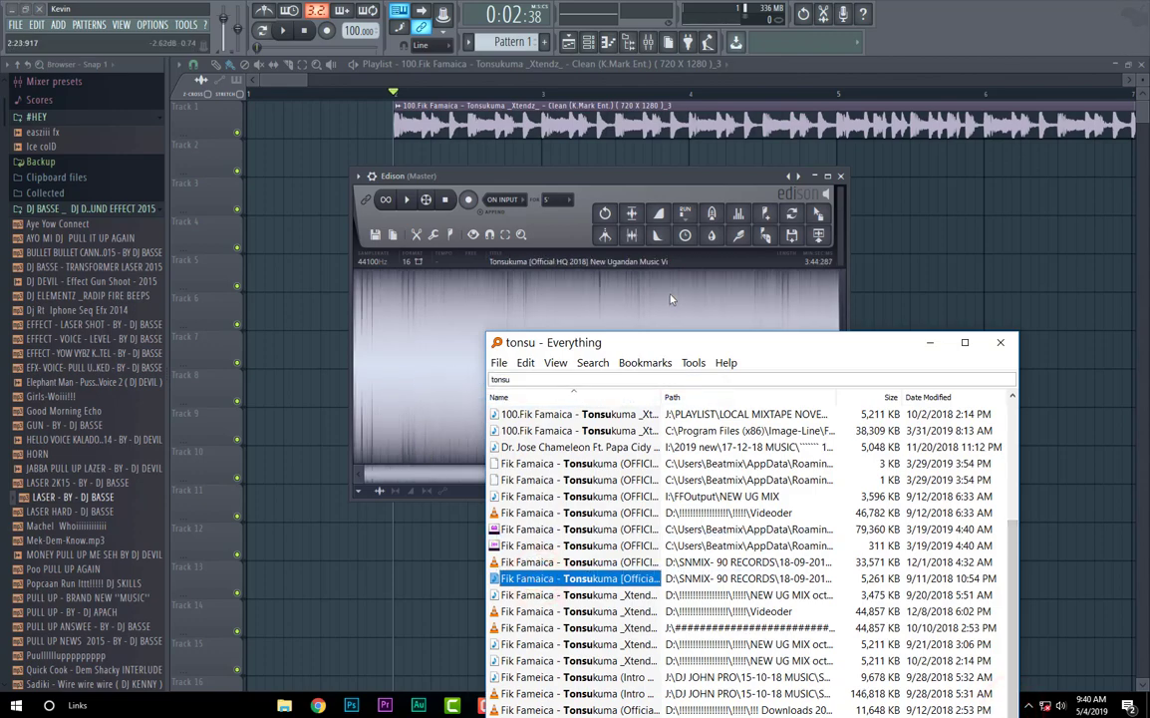
Step: Place the official Tonsukuma sample from Edison as an audio clip on playlist Track 3, starting just after bar 2
left_click(719, 176)
left_click_drag(816, 216, 461, 214)
left_click_drag(527, 236, 463, 197)
Step: Detect the tempo of the official Tonsukuma clip on Track 3 within the 75 to 150 BPM range
right_click(411, 188)
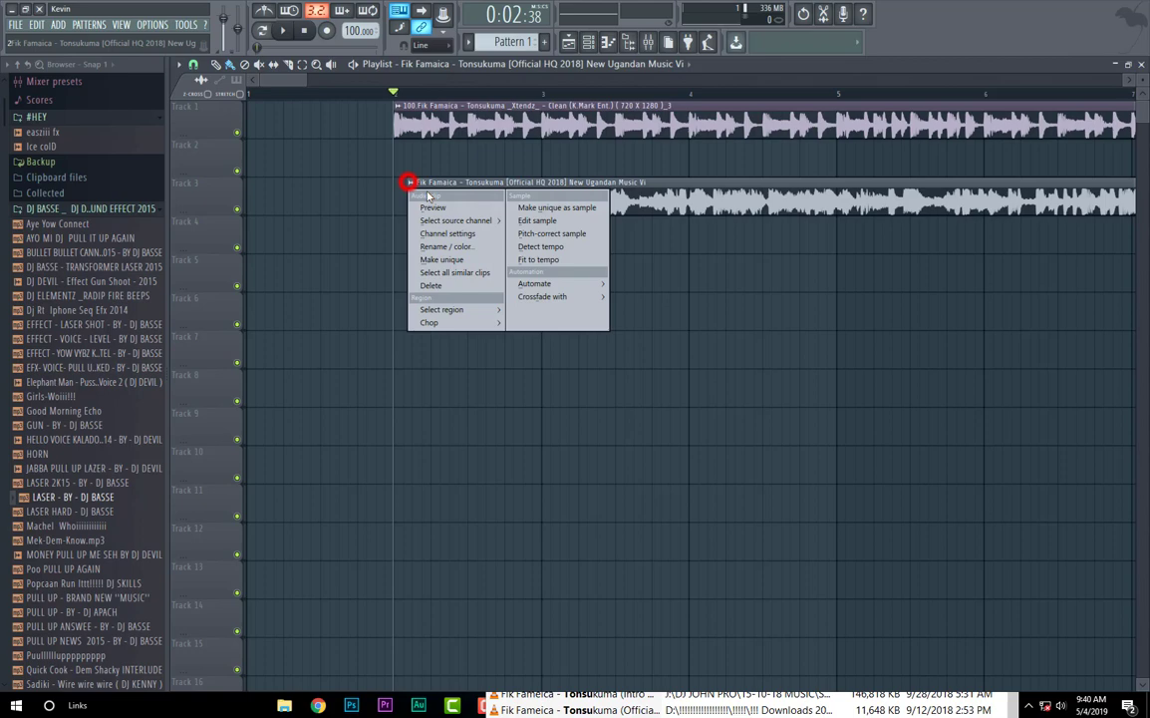
left_click(541, 248)
left_click(586, 417)
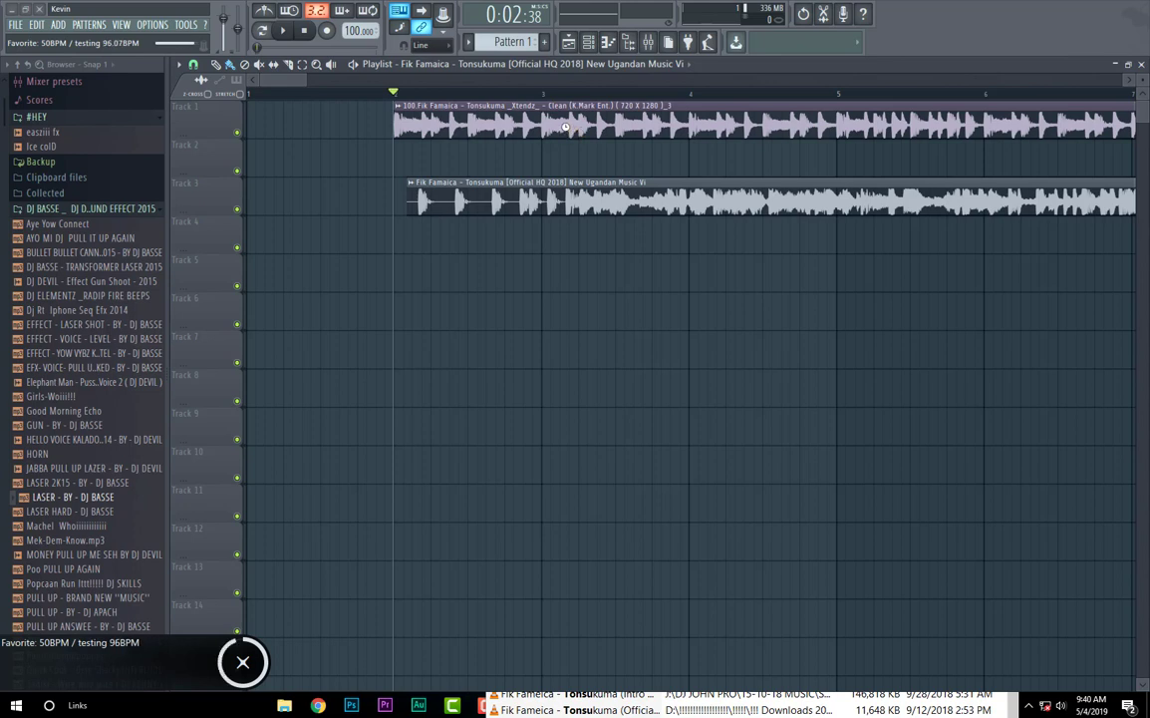
Step: Delete the Xtendz clip from Track 1 and move the official Tonsukuma clip there, starting just before bar 3
right_click(565, 125)
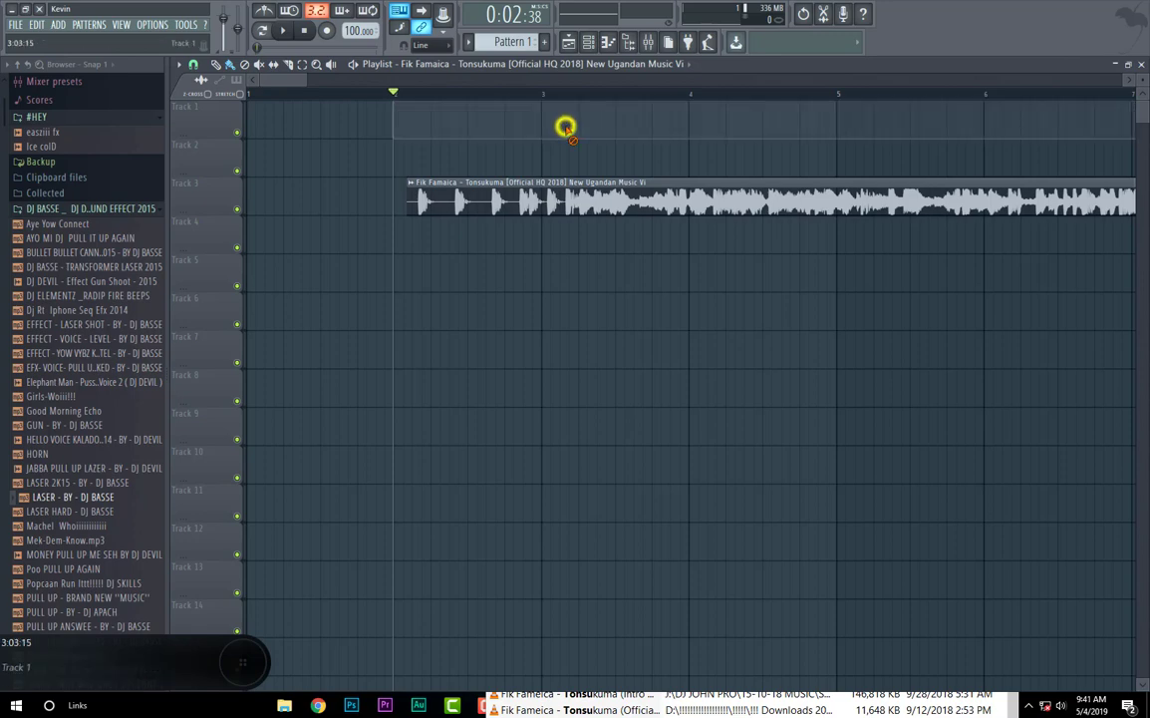
left_click_drag(565, 210, 691, 106)
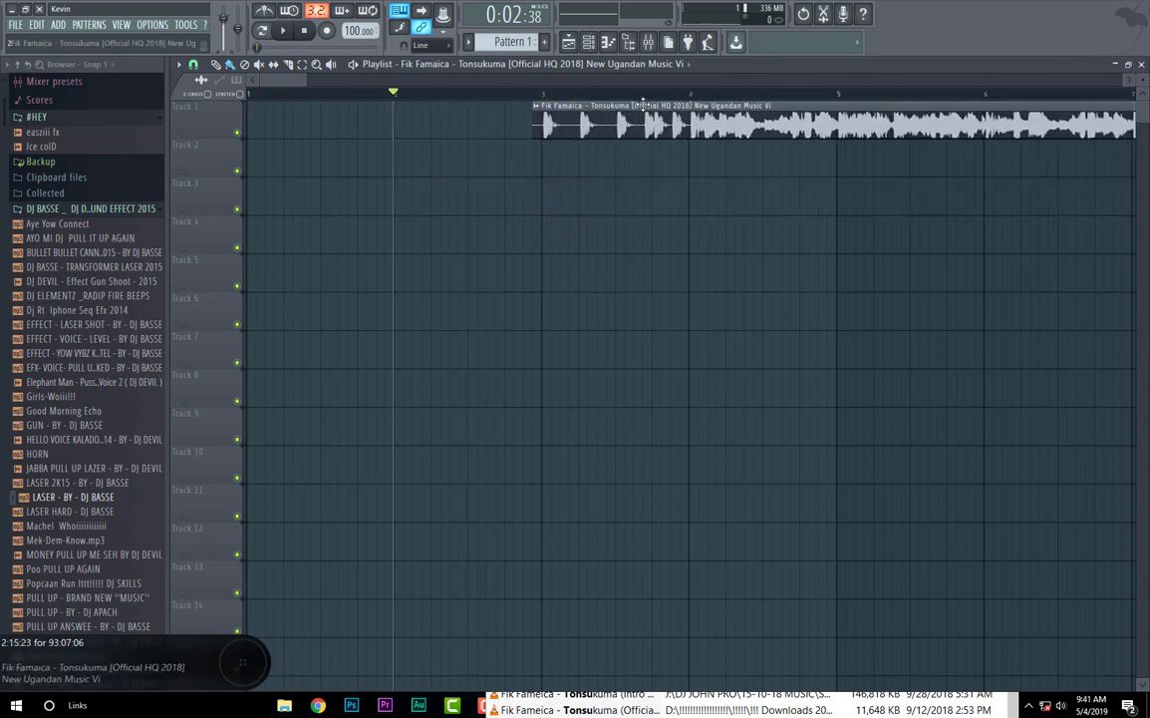
Step: Set the playback position at the official Tonsukuma clip's start and lower its channel volume to about 22%
left_click(534, 93)
double_click(559, 115)
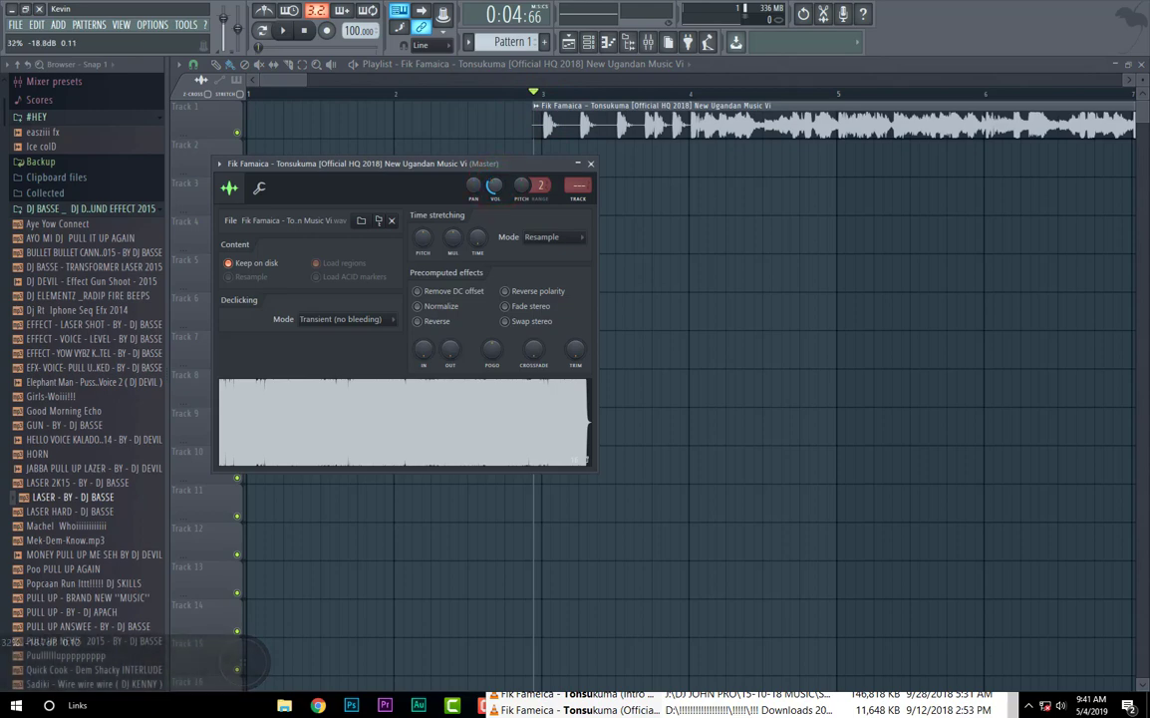
left_click_drag(493, 185, 494, 192)
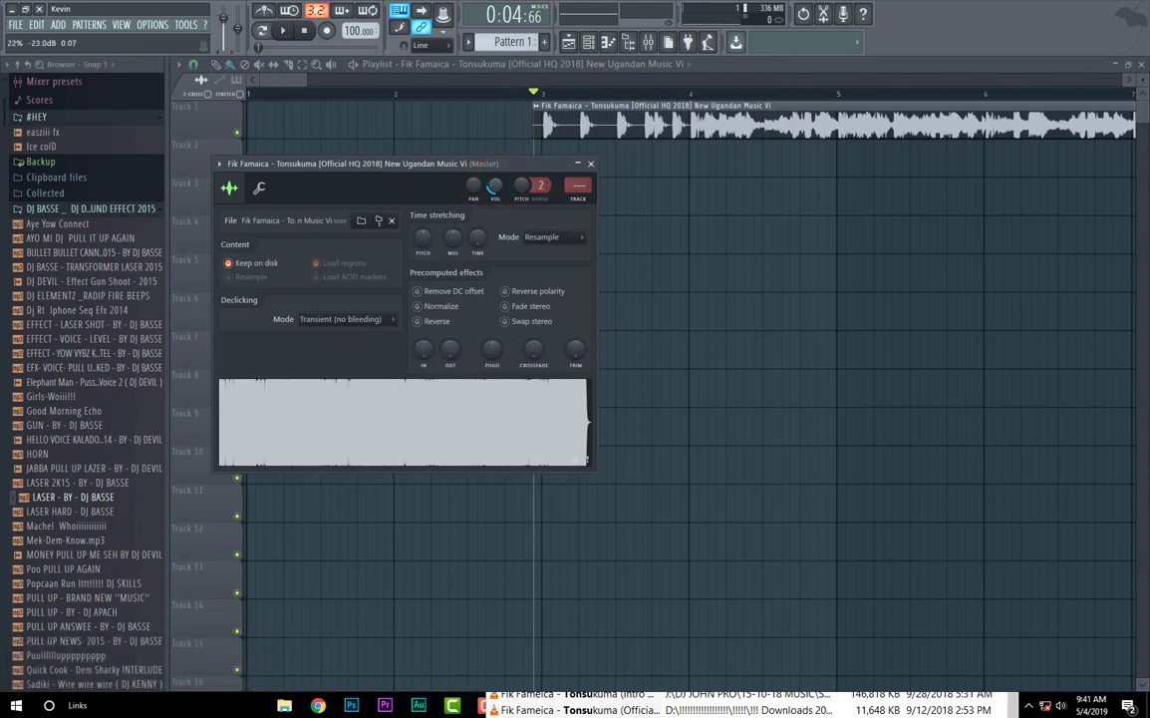
Step: Play the official Tonsukuma clip repeatedly from just before bar 3 to check where its first beat falls
key("space")
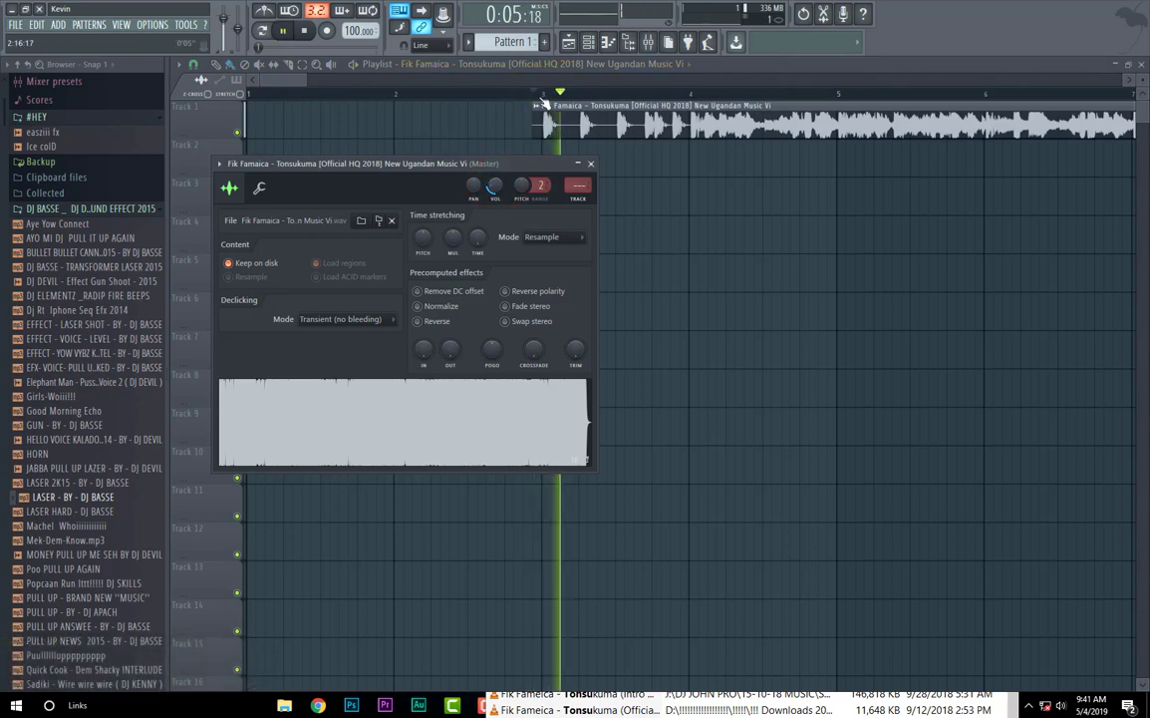
left_click(538, 96)
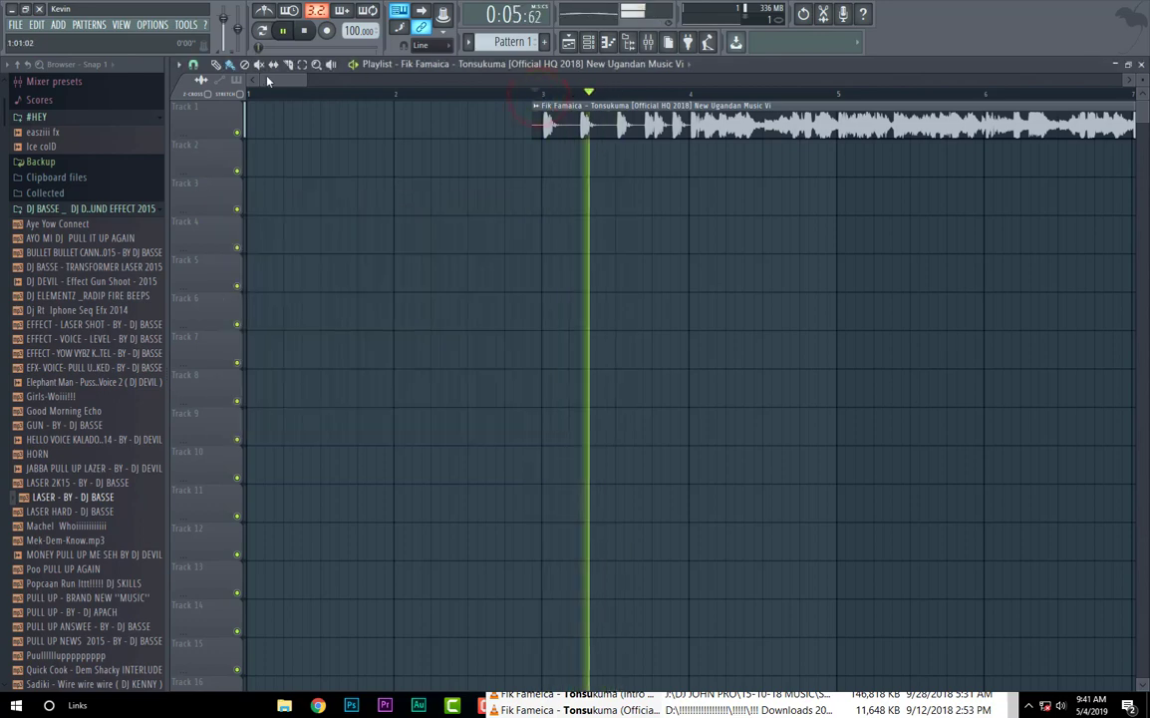
left_click_drag(249, 79, 289, 80)
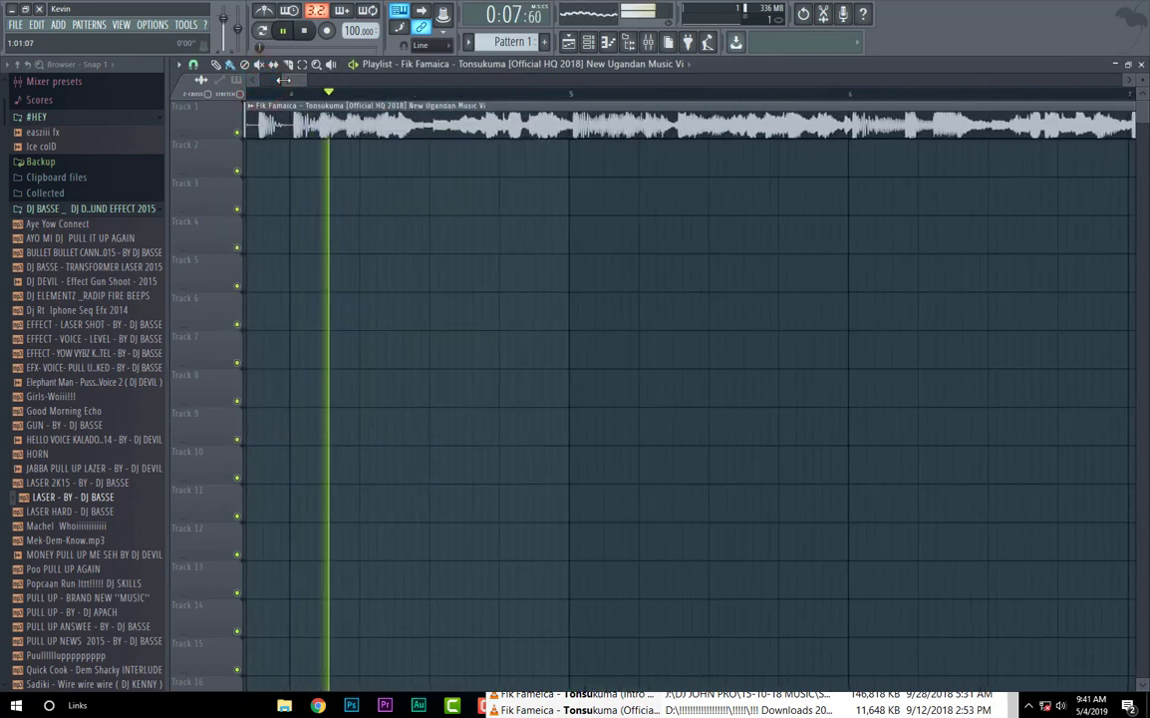
key("space")
key("space")
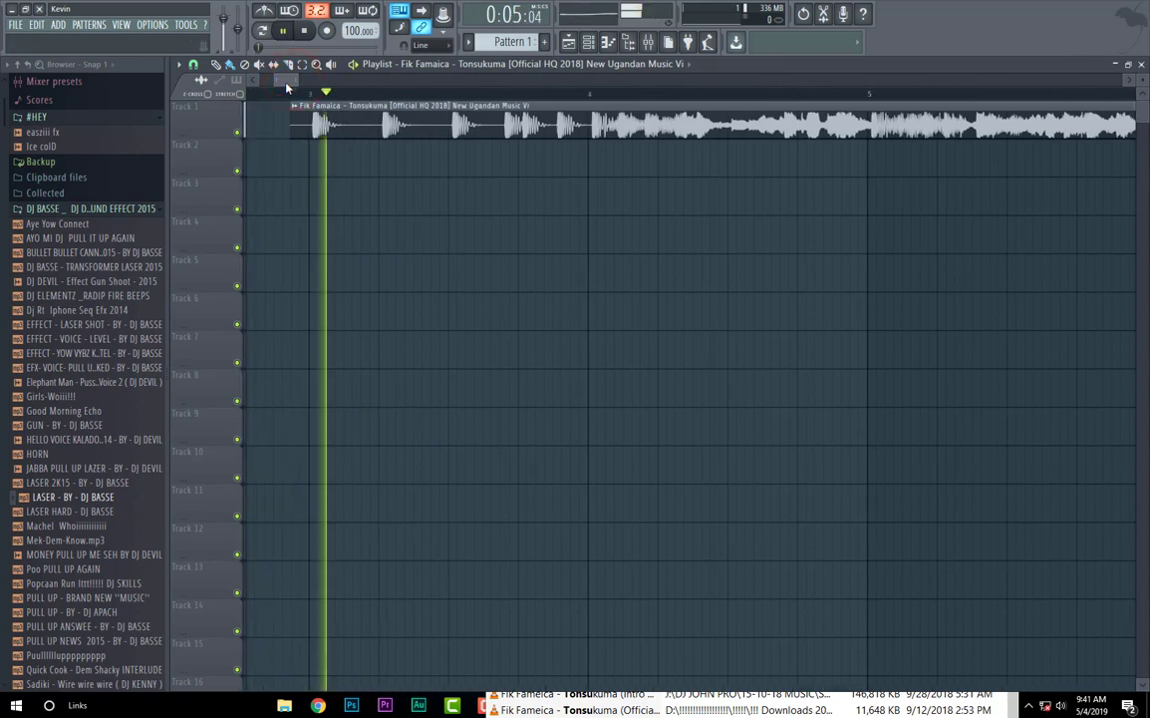
Step: Nudge the official Tonsukuma clip on Track 1 so its first beat lands exactly on bar 3
left_click(352, 113)
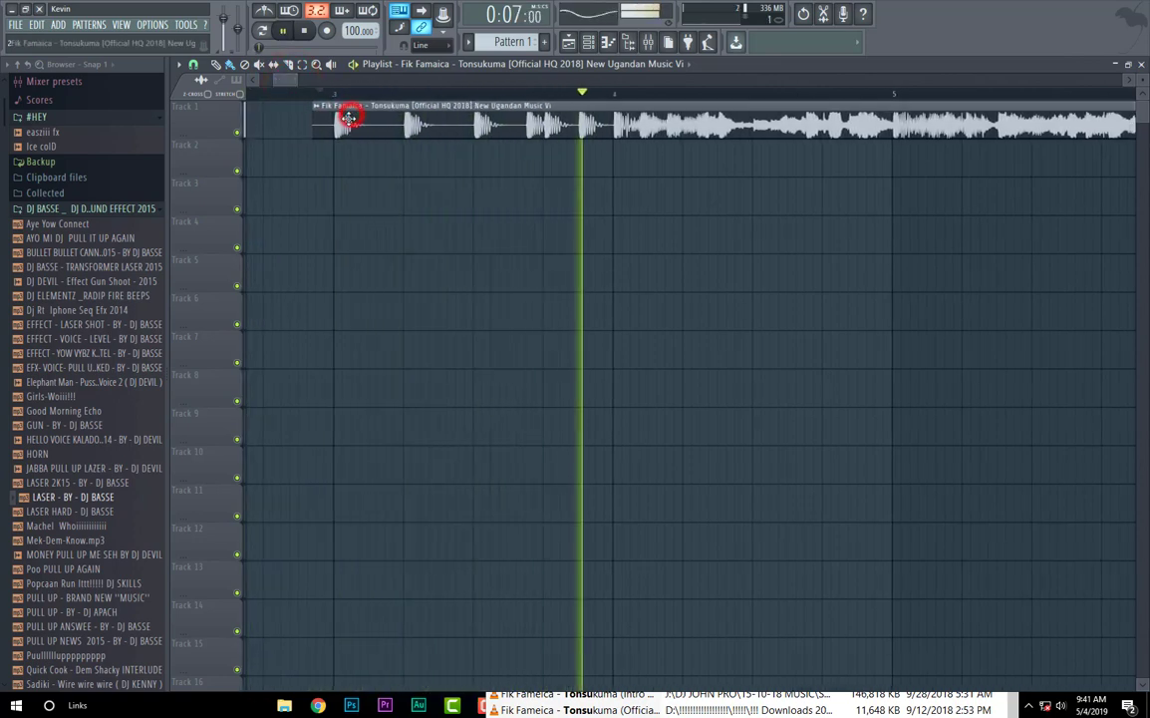
key("space")
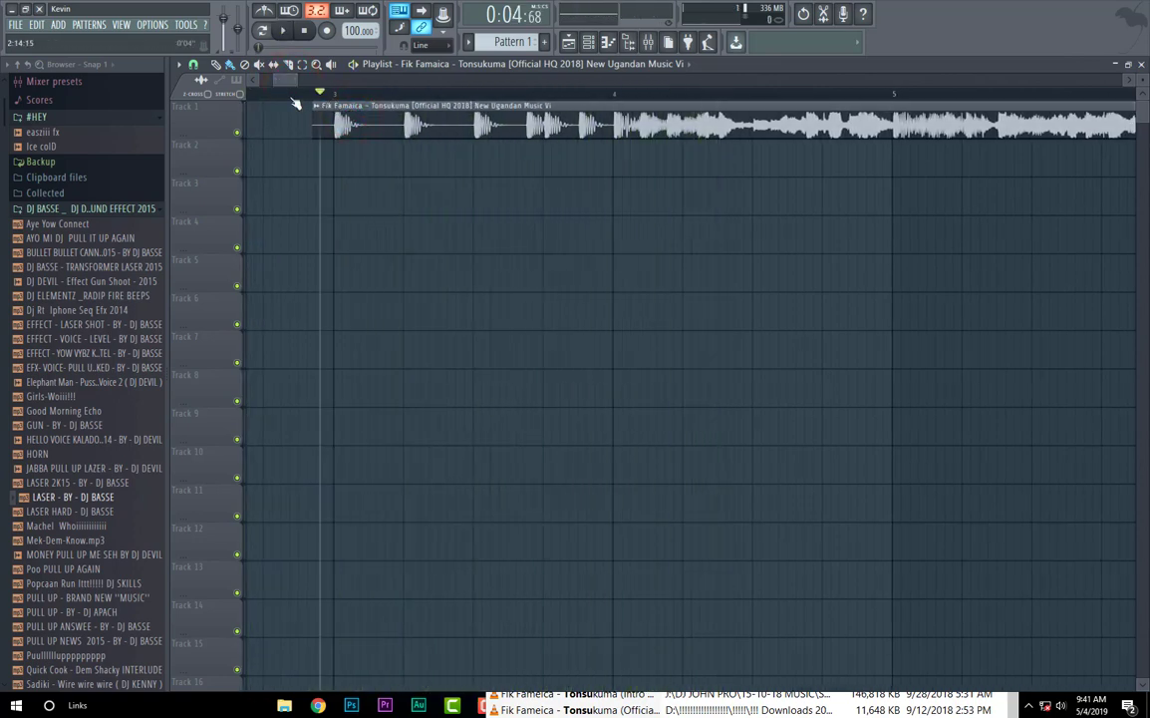
left_click_drag(296, 77, 290, 72)
key("space")
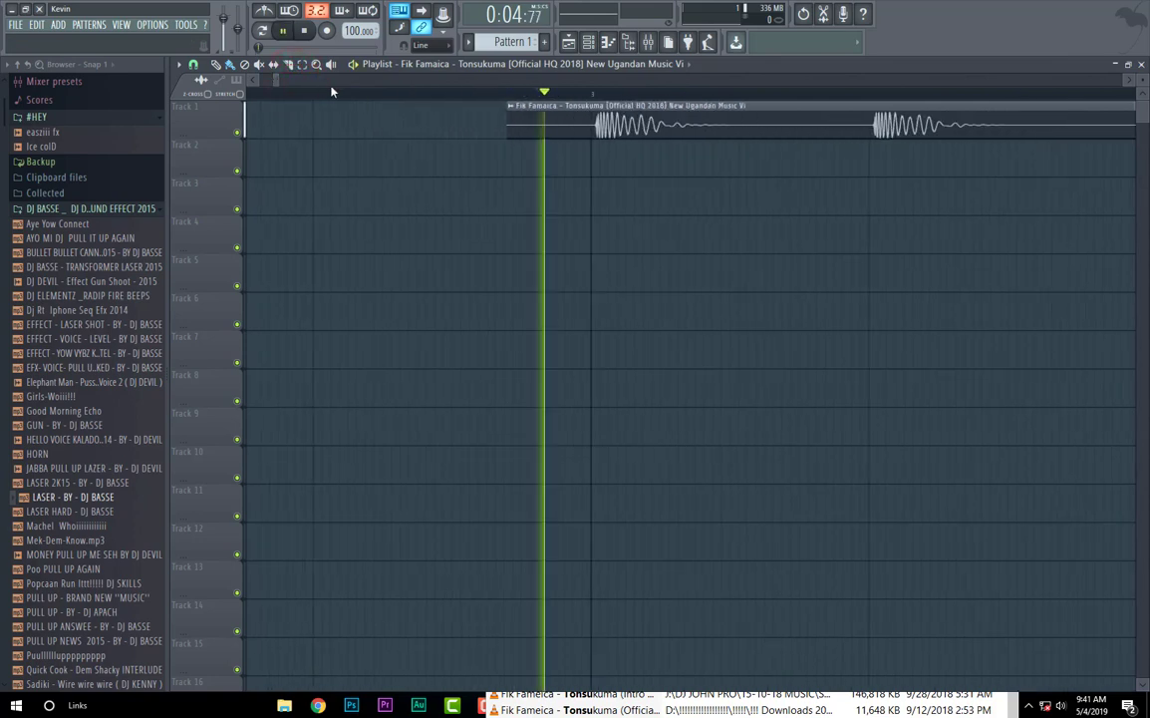
left_click(610, 122)
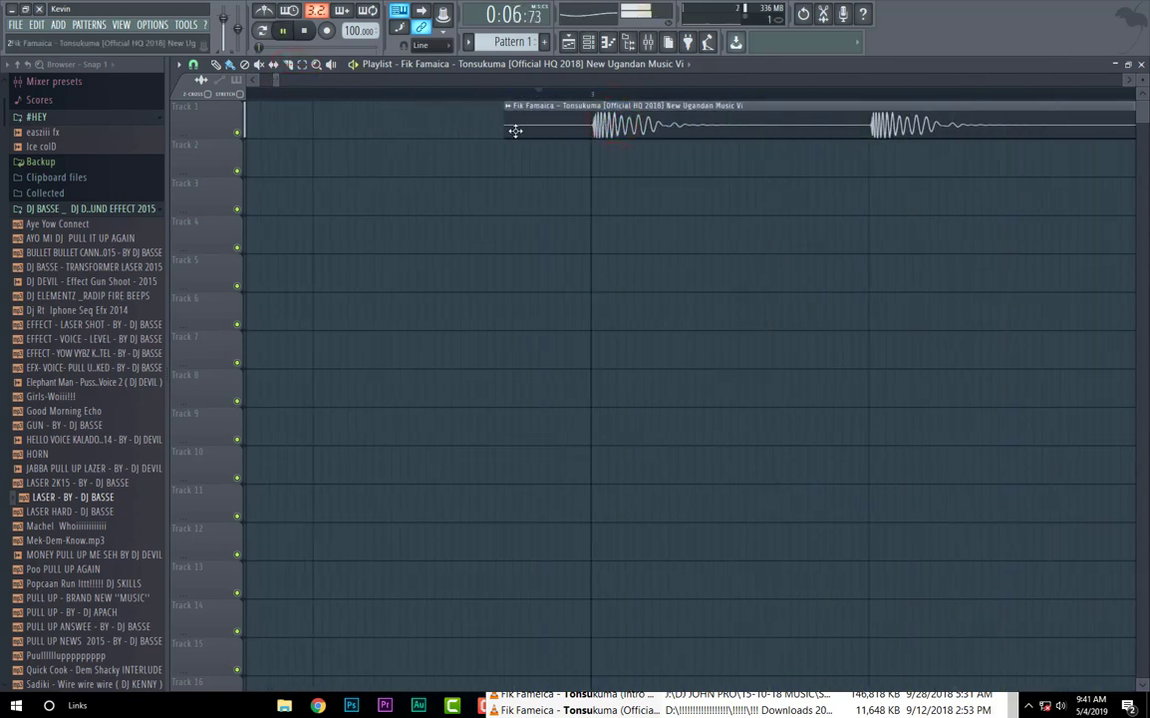
Step: Trim the silent start of the official Tonsukuma clip to bar 3 and play it into bar 4 to hear where the vocals enter
left_click_drag(505, 128, 595, 154)
key("space")
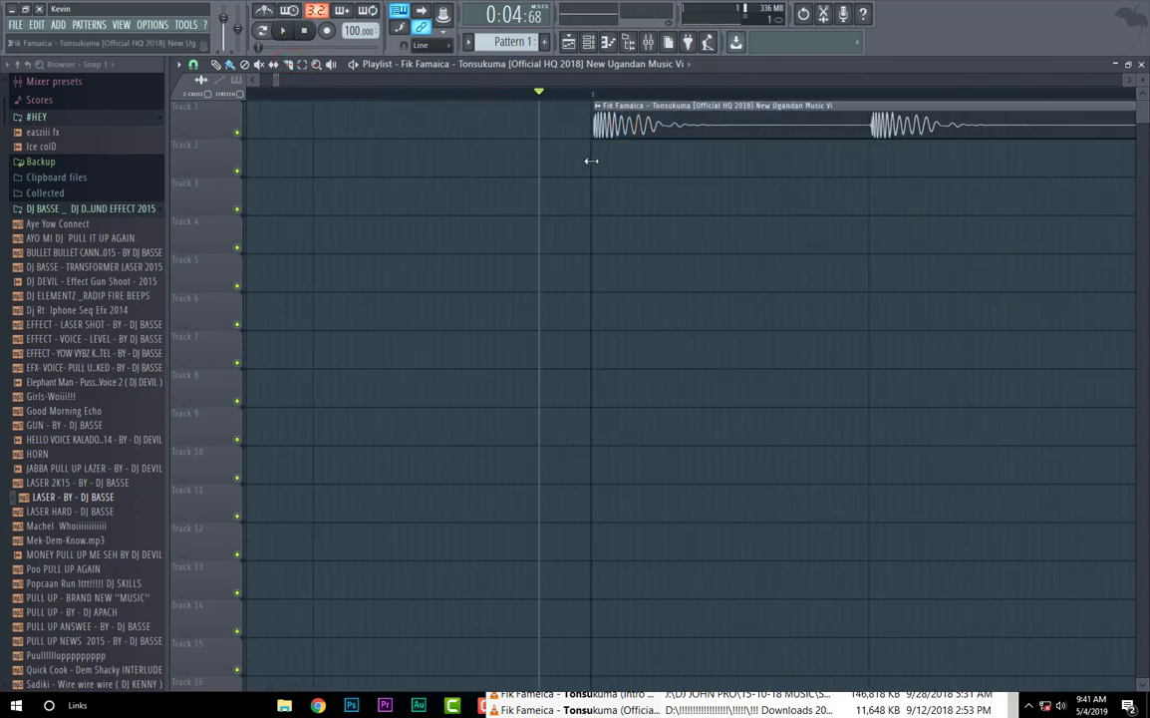
key("space")
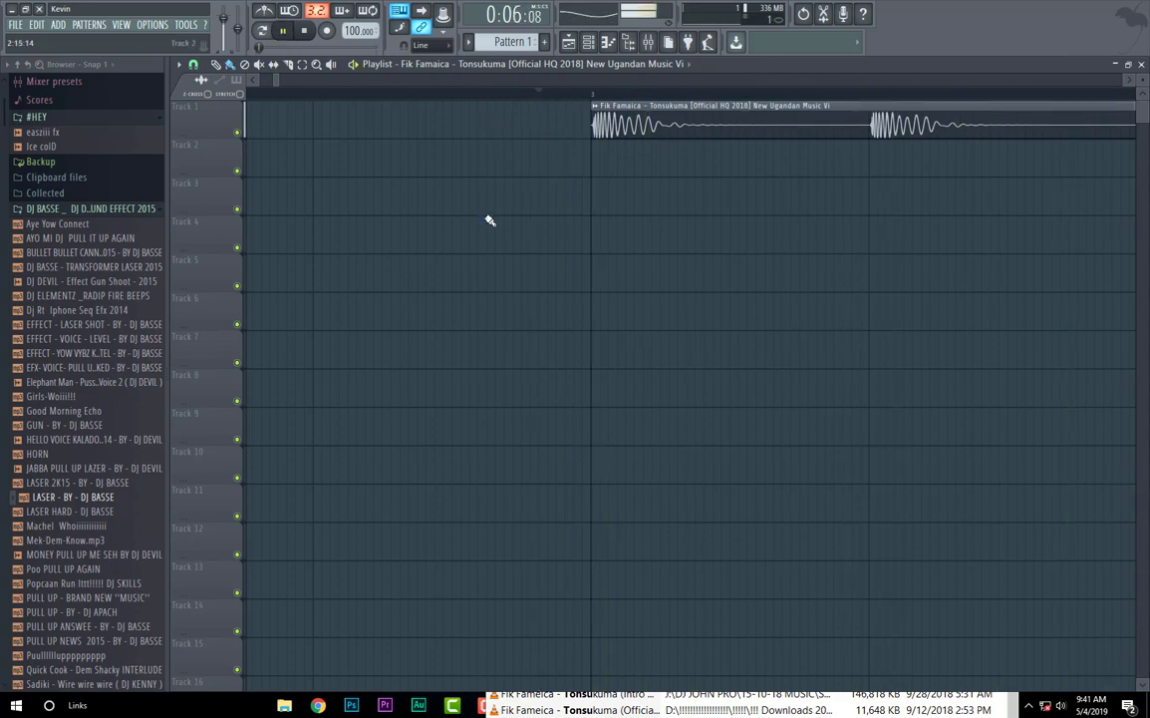
key("space")
left_click_drag(279, 79, 286, 78)
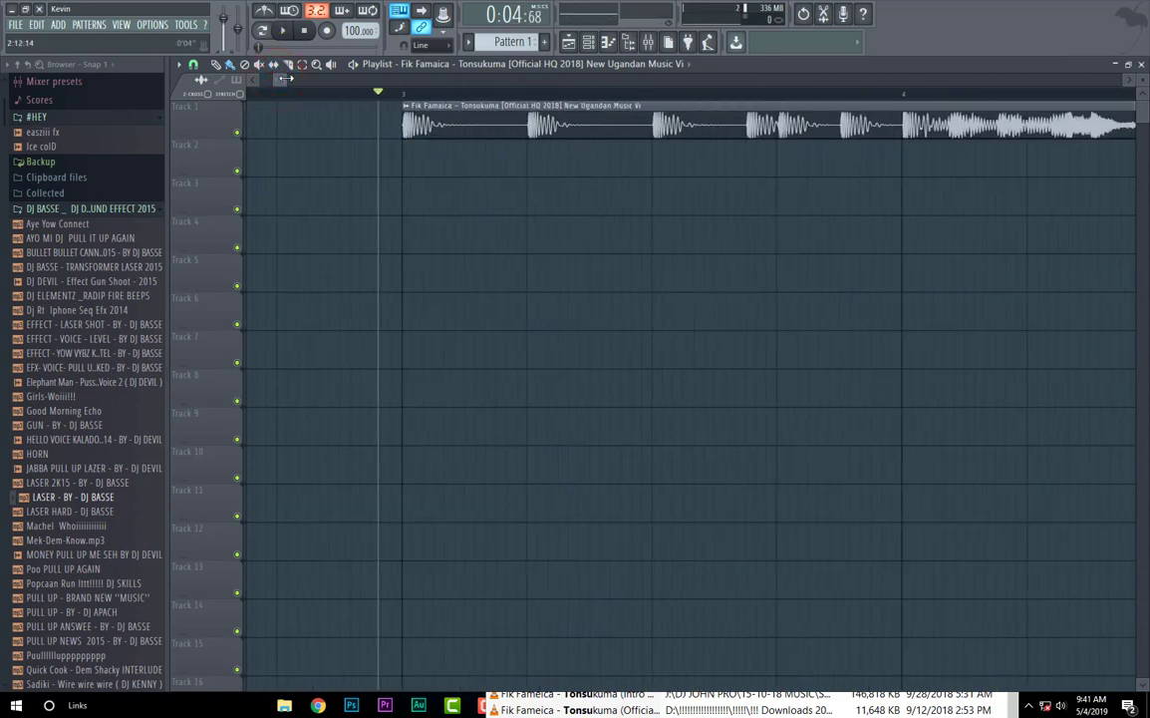
left_click(734, 95)
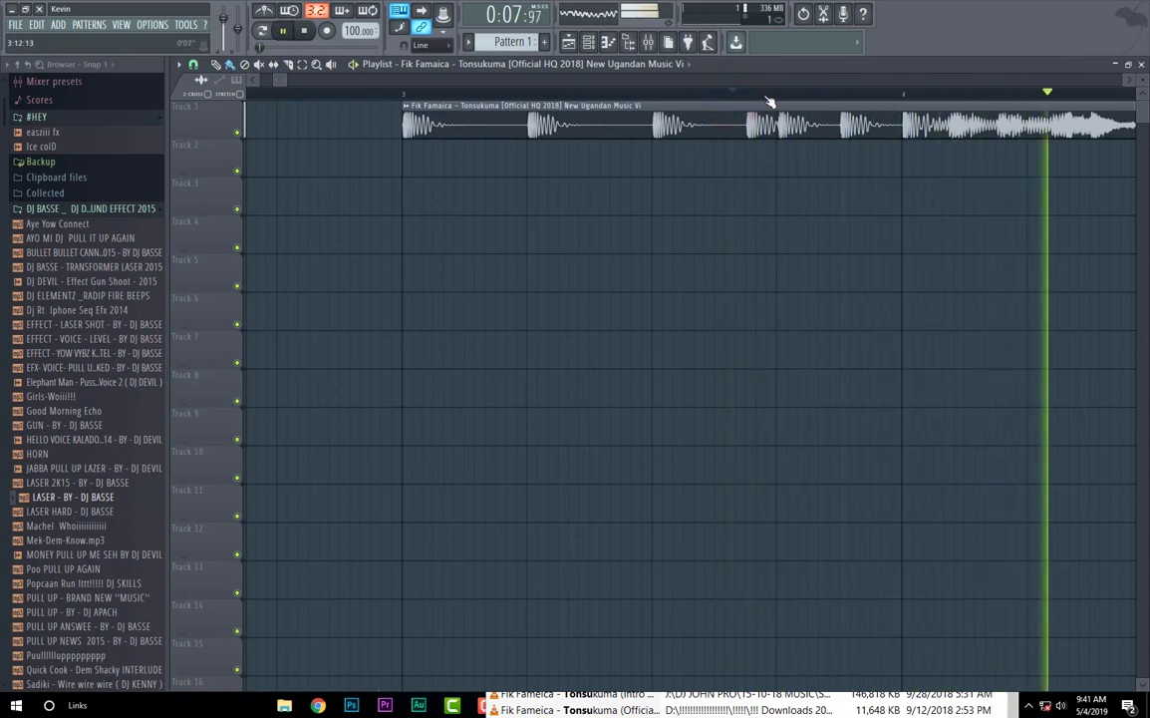
key("space")
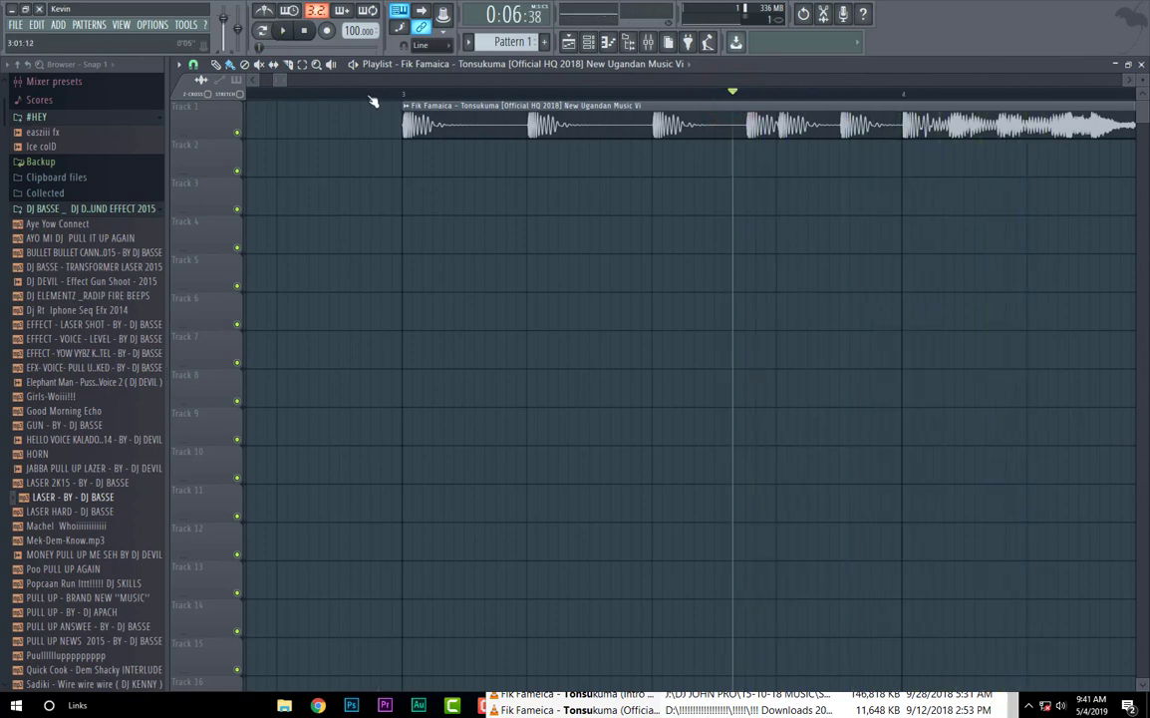
Step: Slice the Tonsukuma clip just before bar 4, delete the part before the cut and move the rest back to bar 3
left_click(897, 148)
right_click(495, 118)
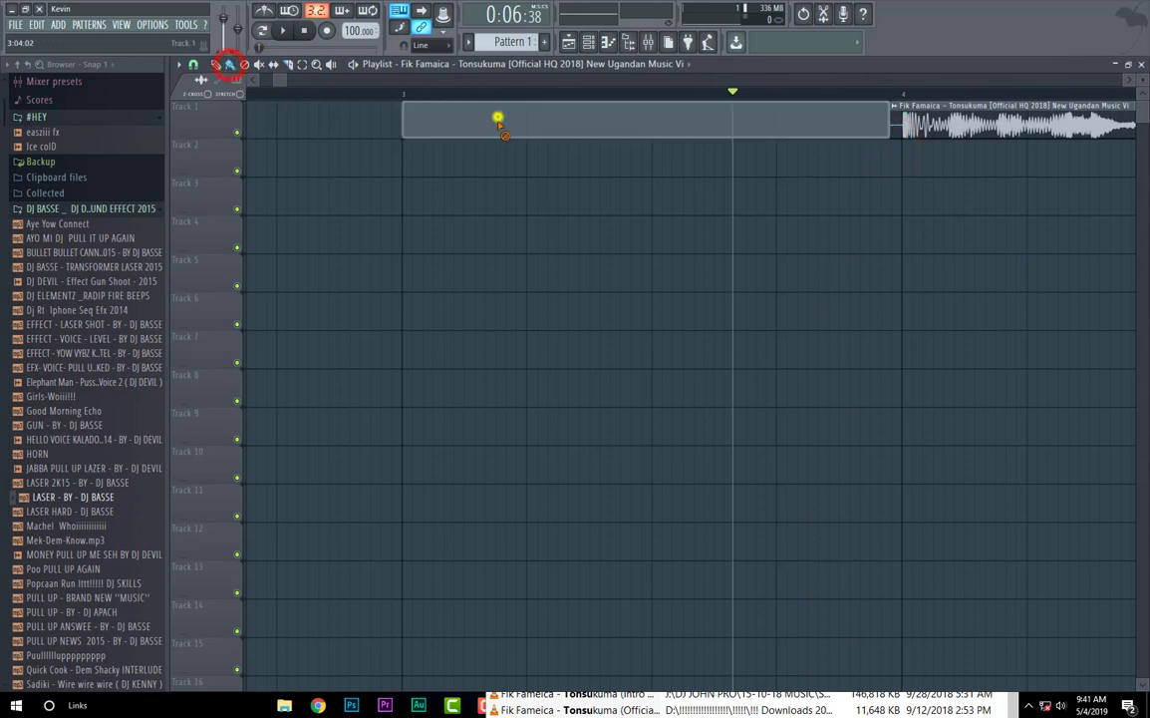
left_click_drag(963, 112, 460, 118)
key("space")
key("space")
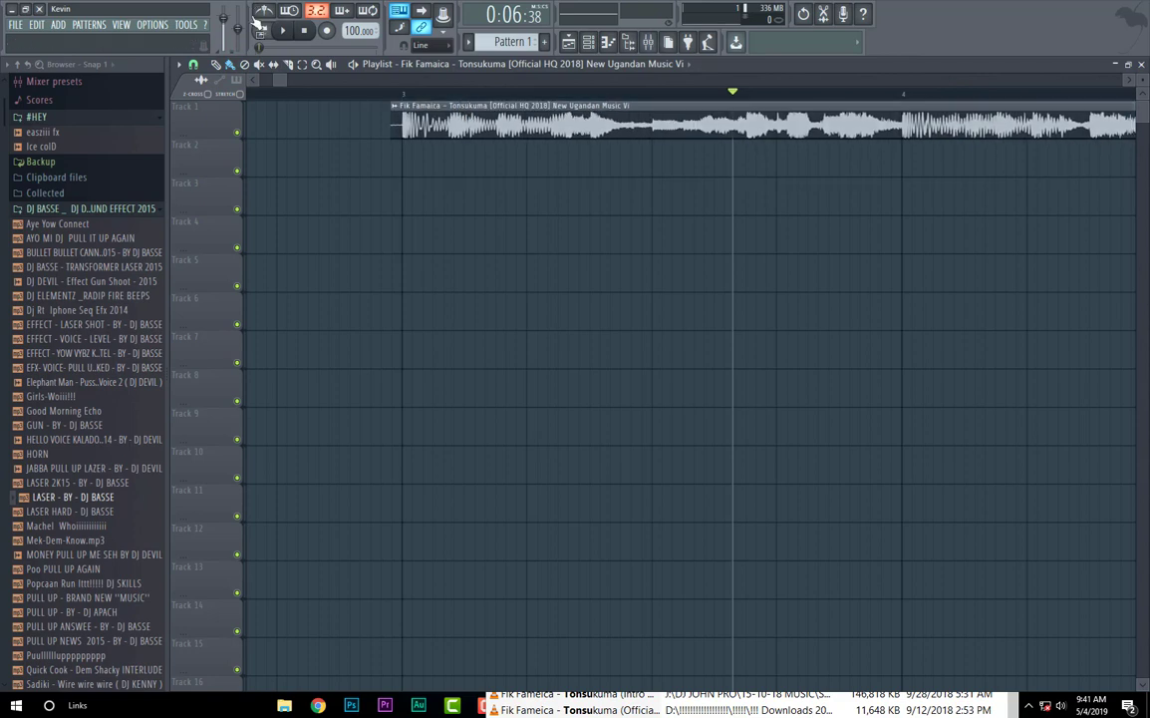
Step: Fine-position the Track 1 clip's first beat at bar 3 and trim the empty lead-in to the bar line
left_click(394, 96)
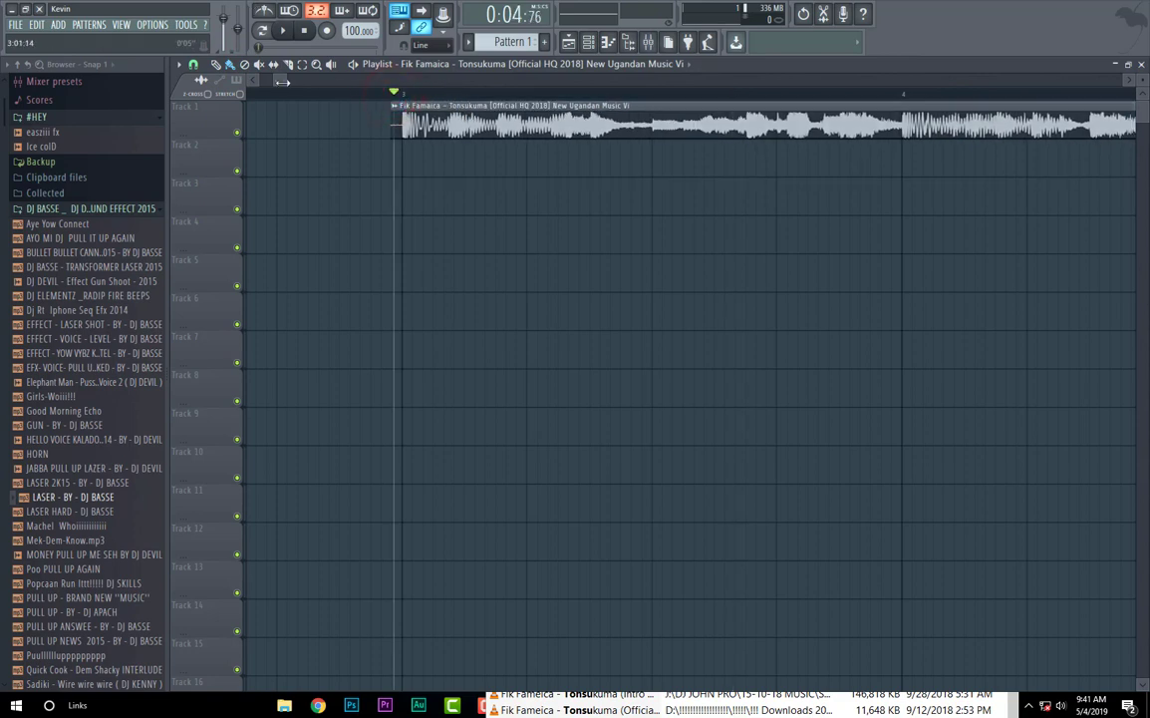
left_click_drag(282, 82, 270, 82)
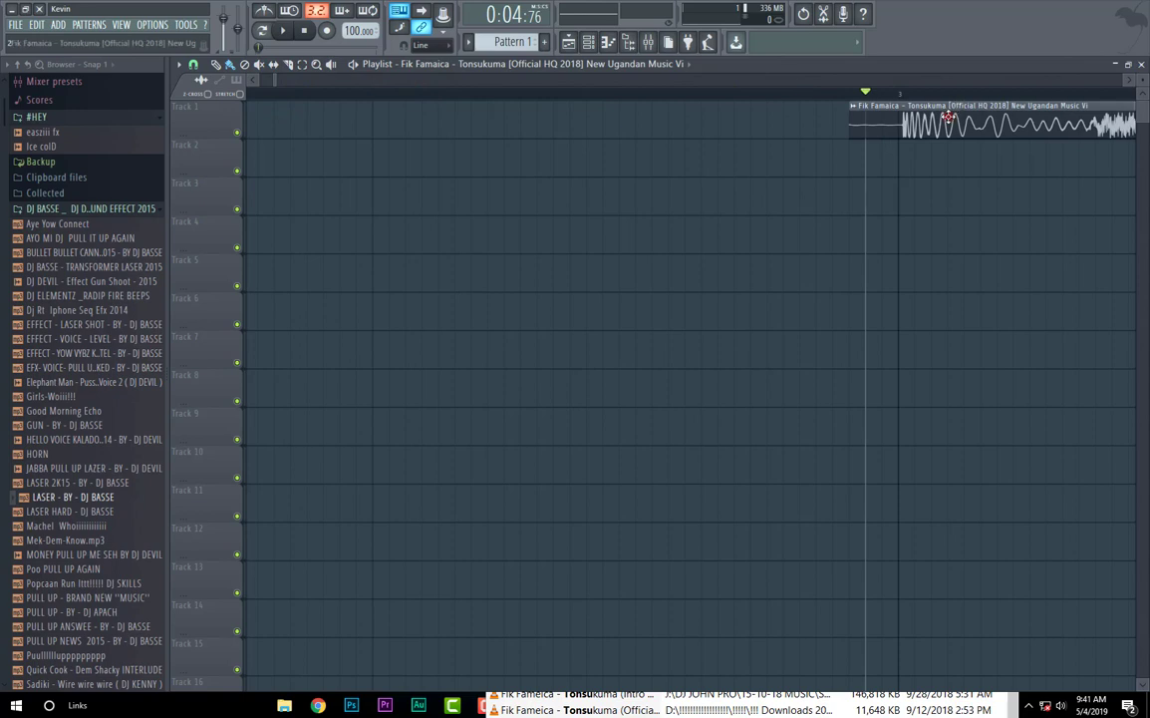
left_click_drag(948, 118, 943, 119)
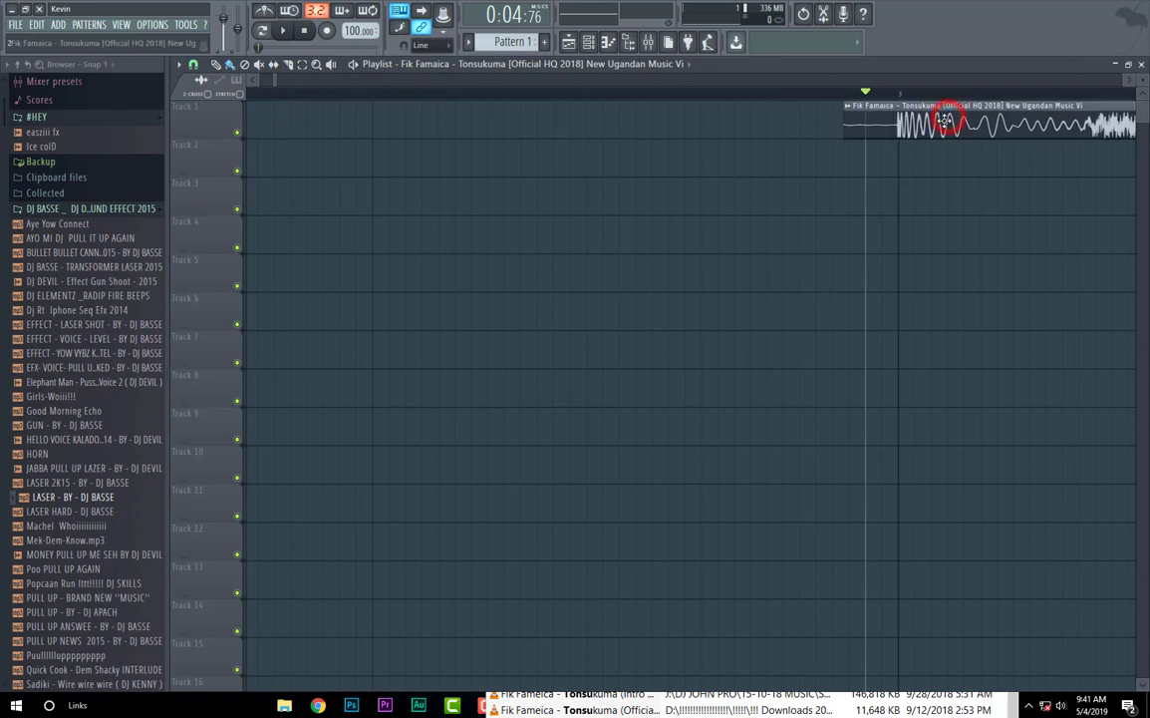
left_click(270, 81)
left_click_drag(951, 121, 955, 123)
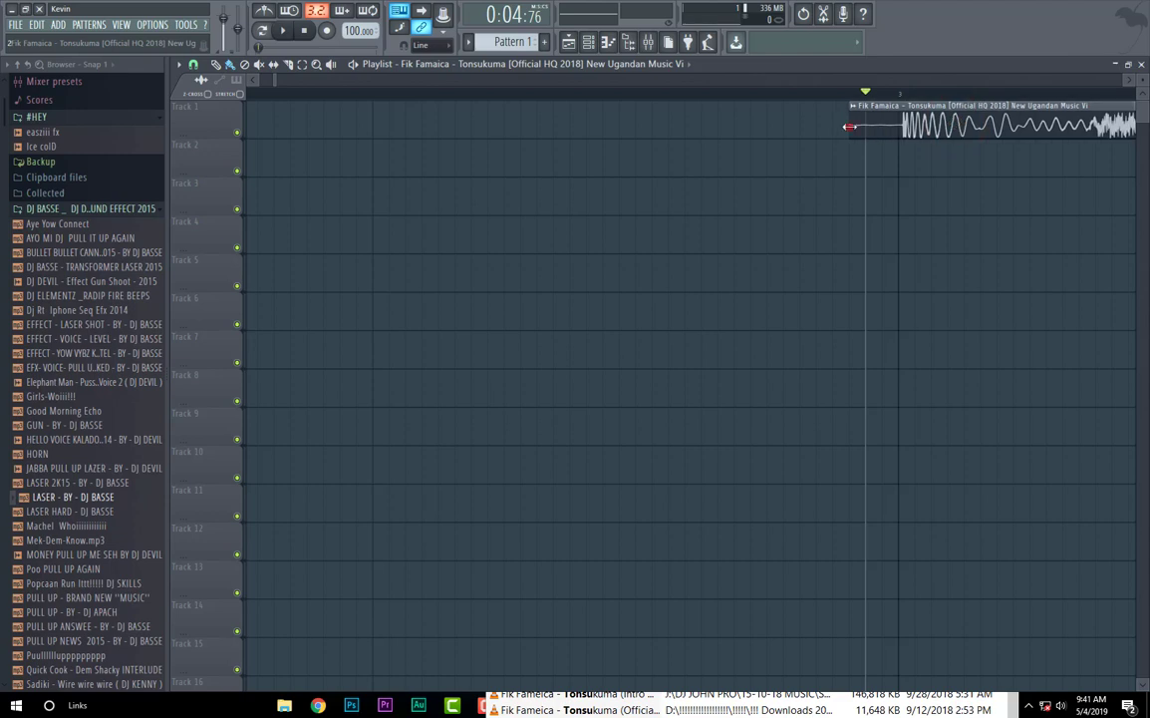
left_click_drag(850, 127, 897, 133)
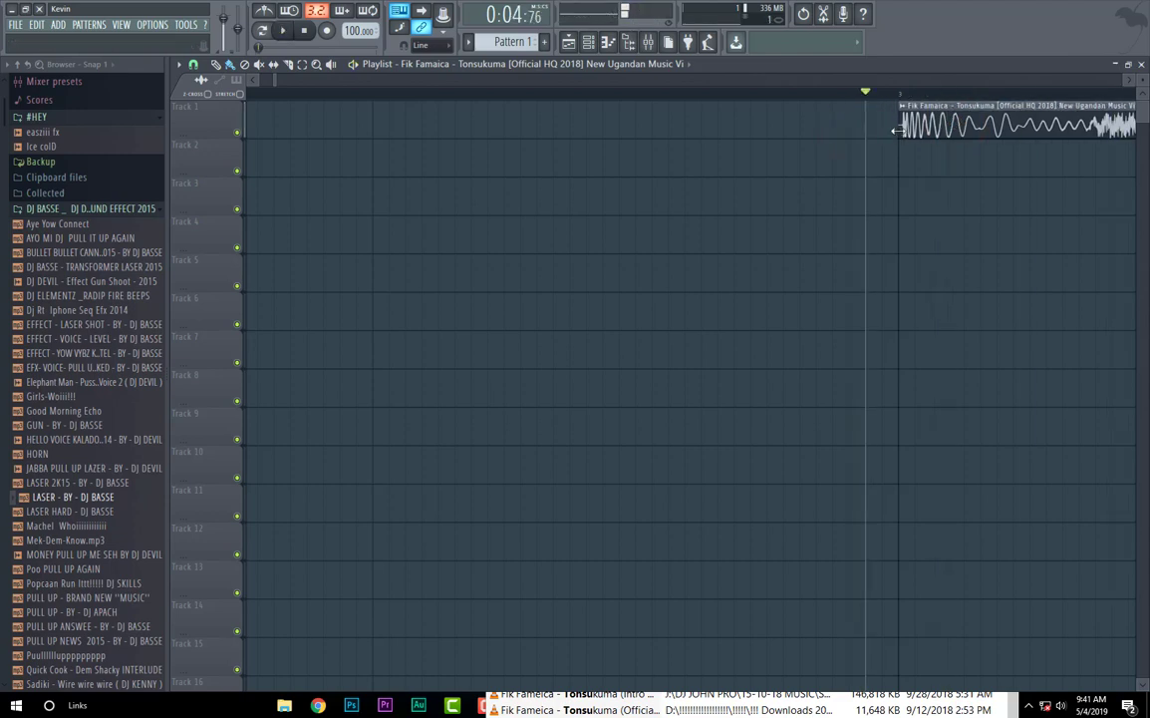
Step: Play the trimmed Track 1 clip from just before bar 3 to check its timing against the bars
key("space")
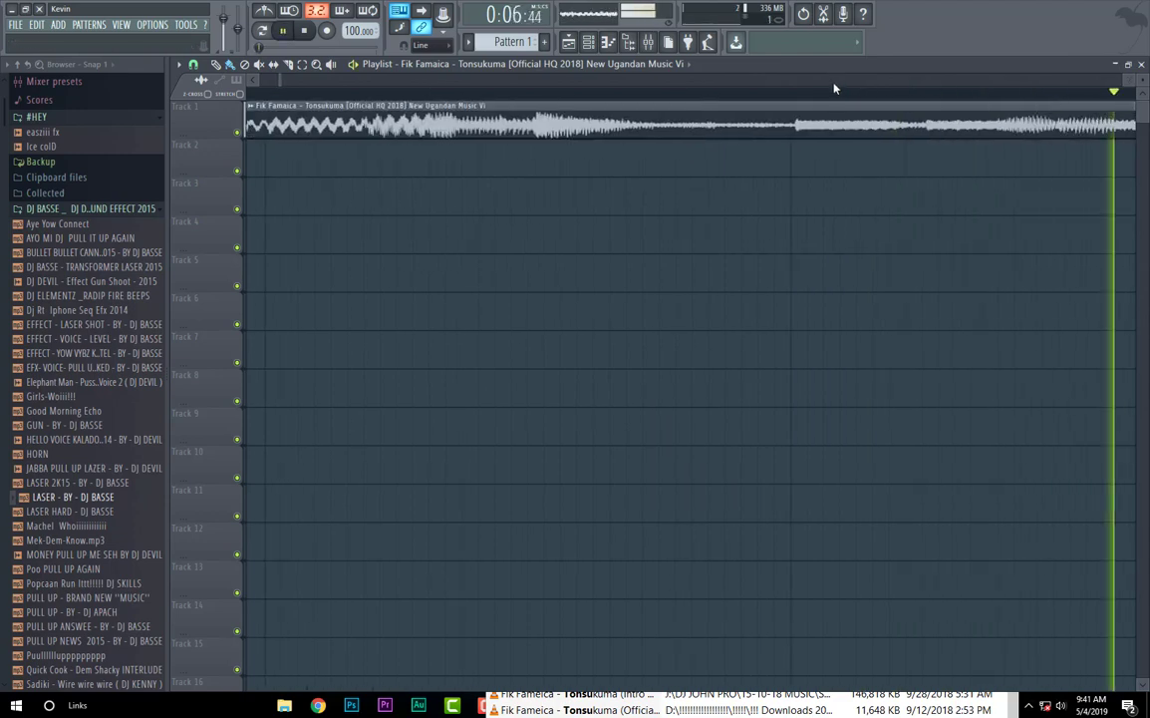
key("space")
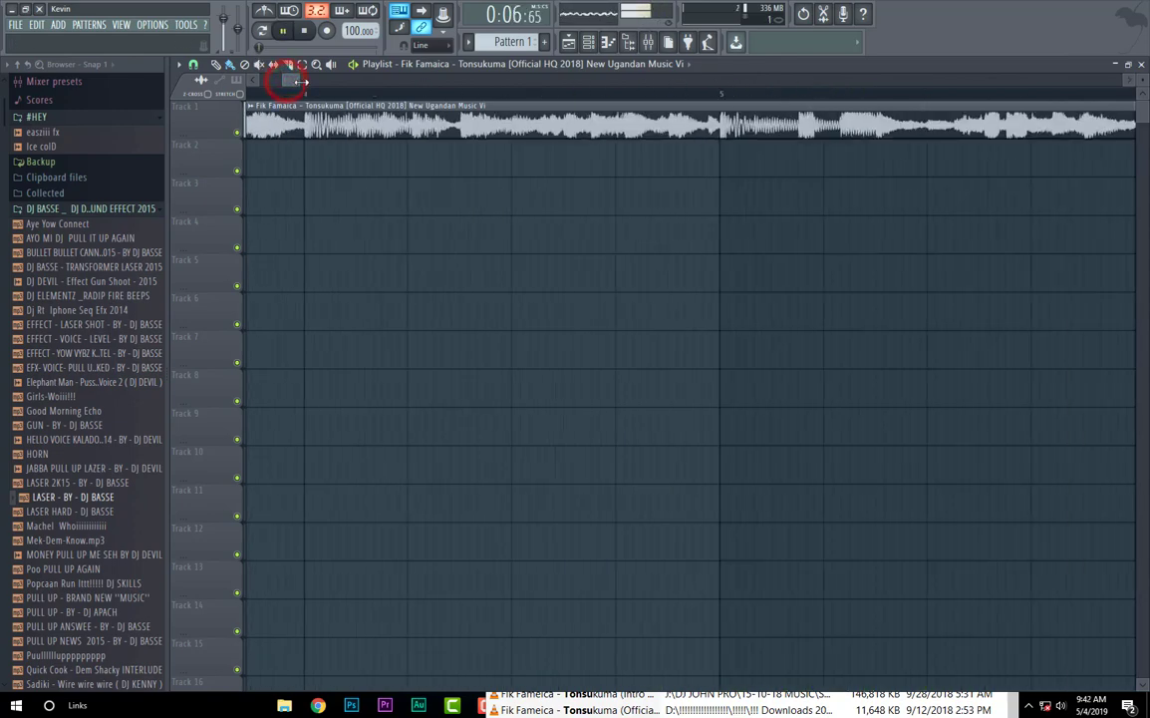
mouse_move(286, 80)
left_mouse_down()
mouse_move(312, 88)
mouse_move(287, 74)
left_mouse_up()
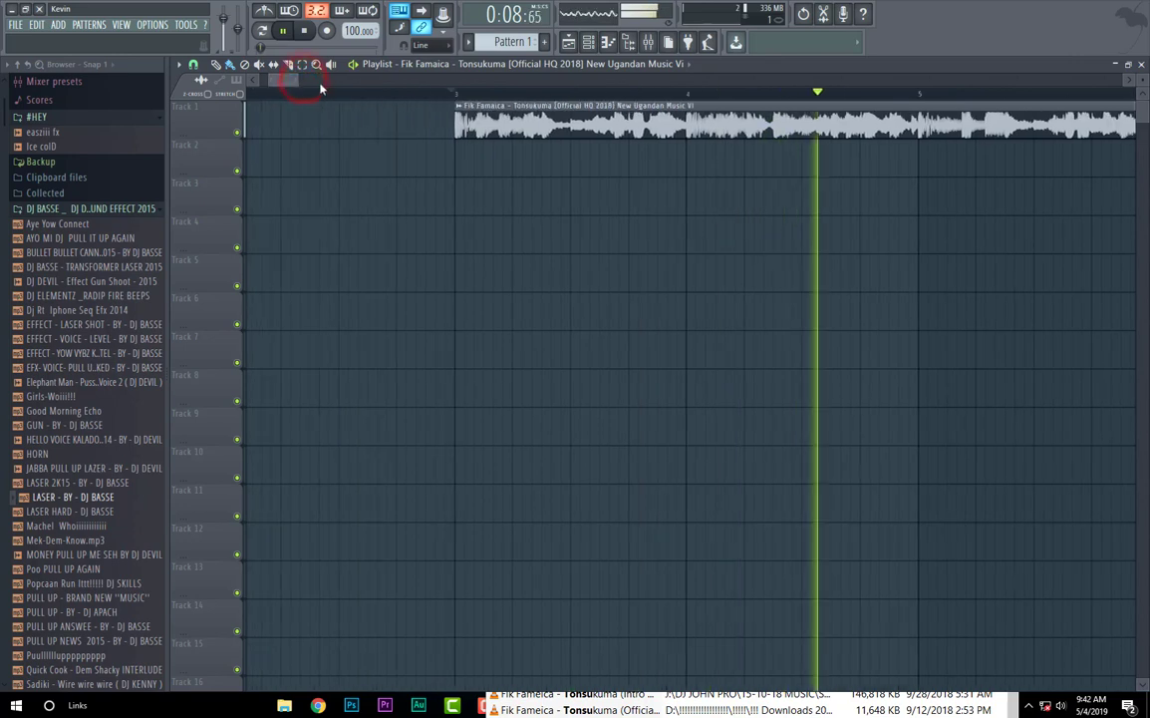
left_click(458, 95)
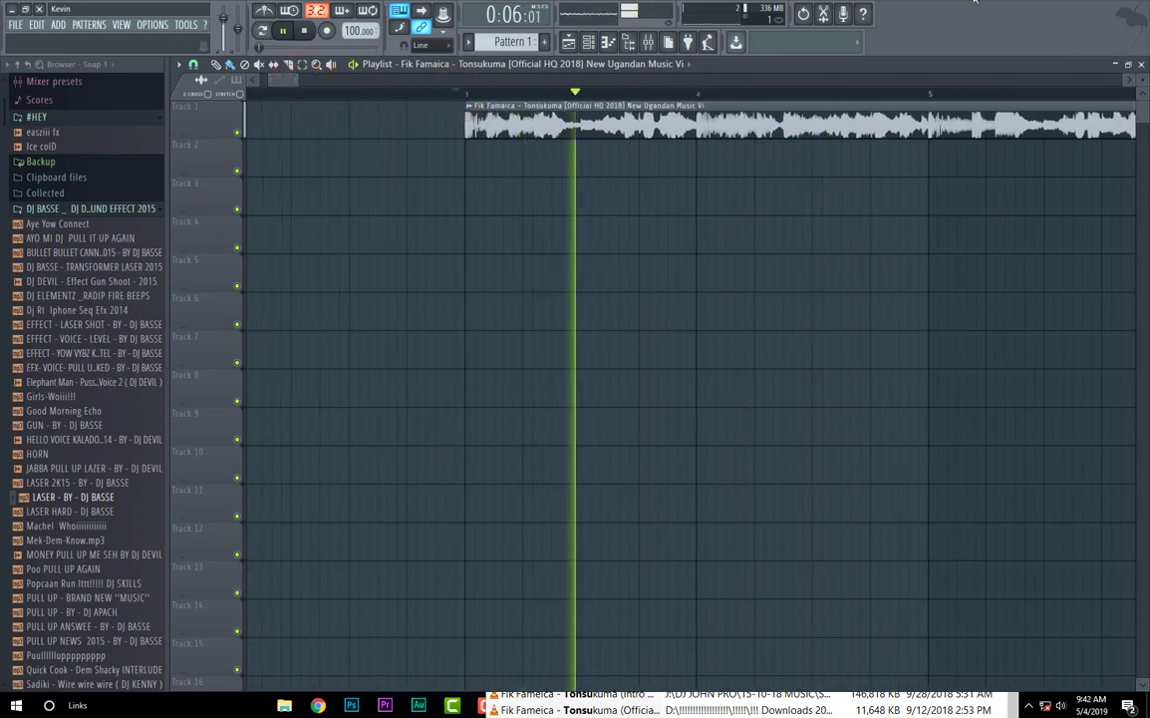
mouse_move(297, 79)
left_mouse_down()
mouse_move(268, 80)
mouse_move(288, 78)
mouse_move(282, 93)
mouse_move(261, 78)
mouse_move(372, 83)
left_mouse_up()
key("space")
key("space")
key("space")
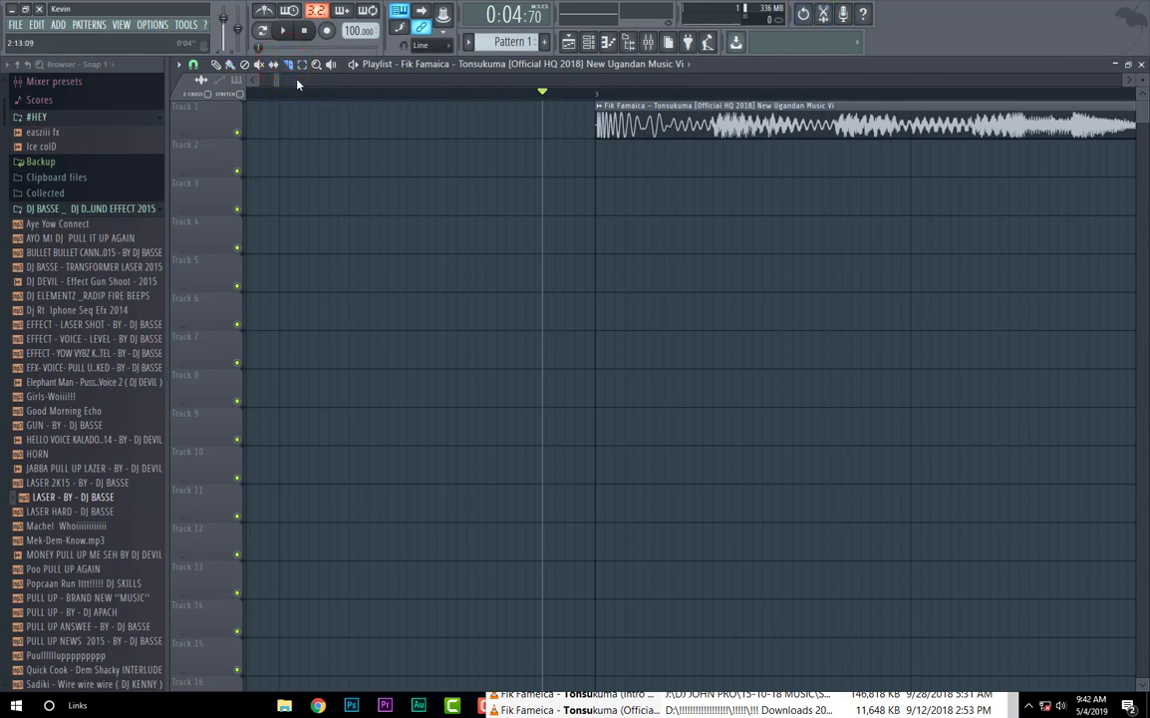
Step: Slice the Track 1 clip at bar 6, delete everything after the cut and play the remaining section
left_click_drag(282, 82, 280, 80)
left_click_drag(618, 150, 616, 149)
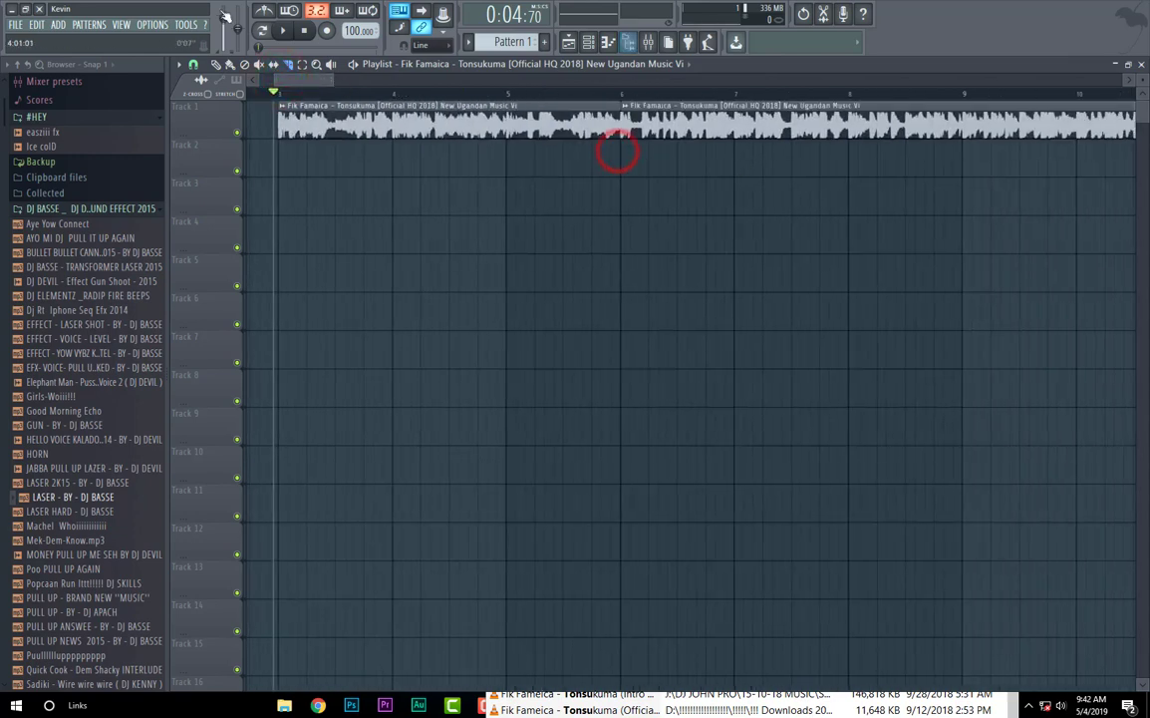
left_click(230, 64)
right_click(737, 123)
key("space")
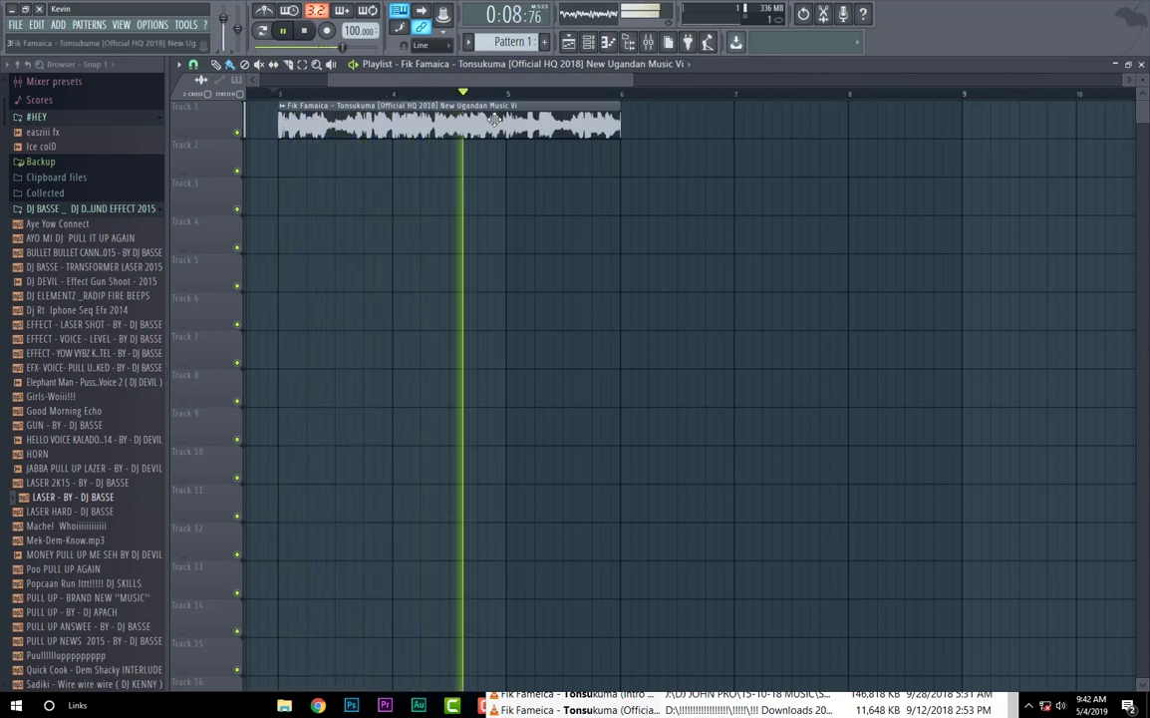
key("space")
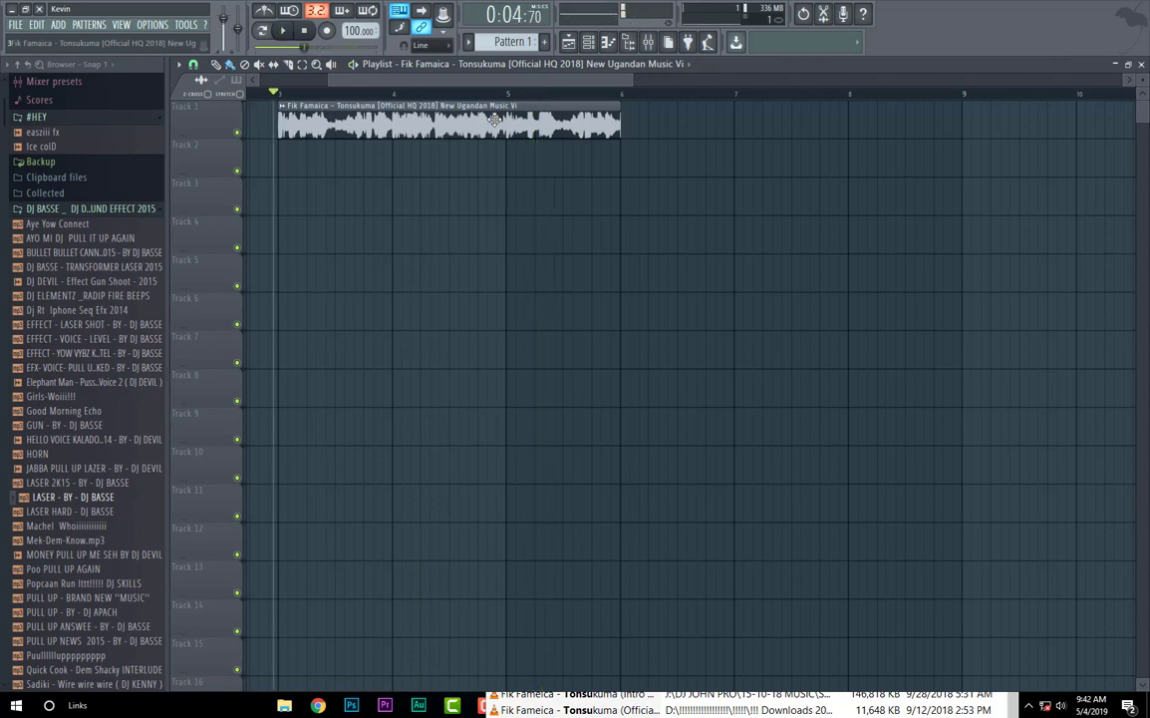
Step: Place a copy of the three-bar clip on Track 2 starting around bar 6 and play the sequence
left_click_drag(624, 167, 655, 165)
key("space")
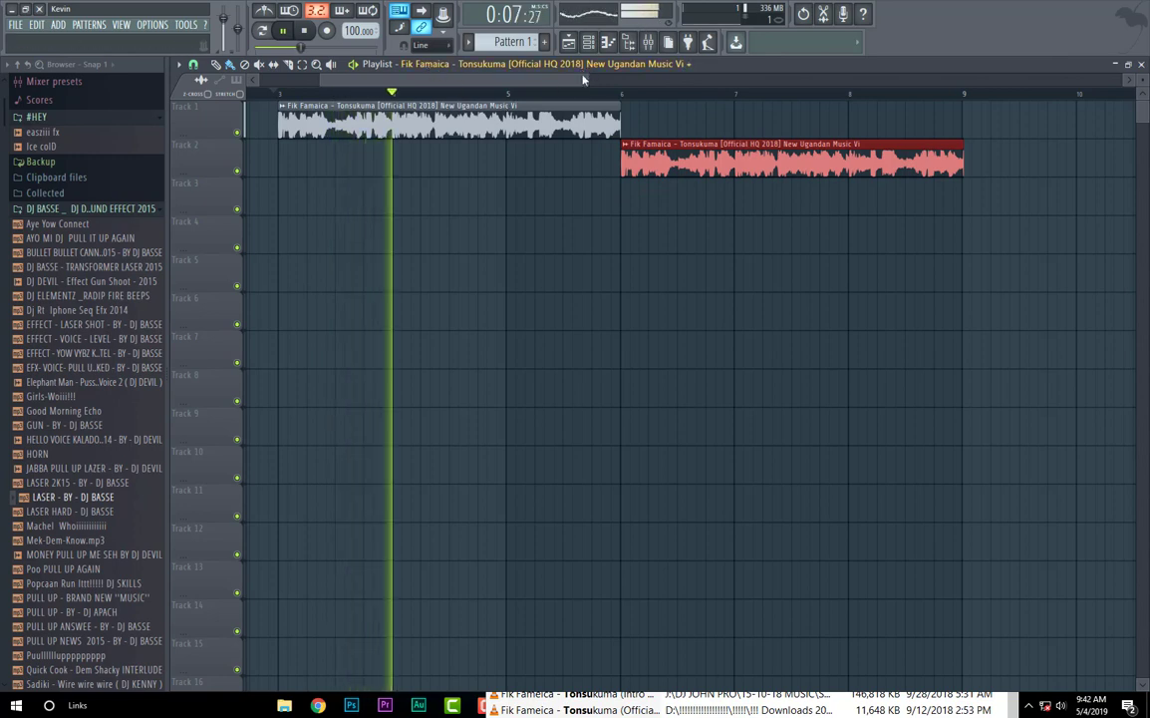
left_click_drag(588, 76, 553, 99)
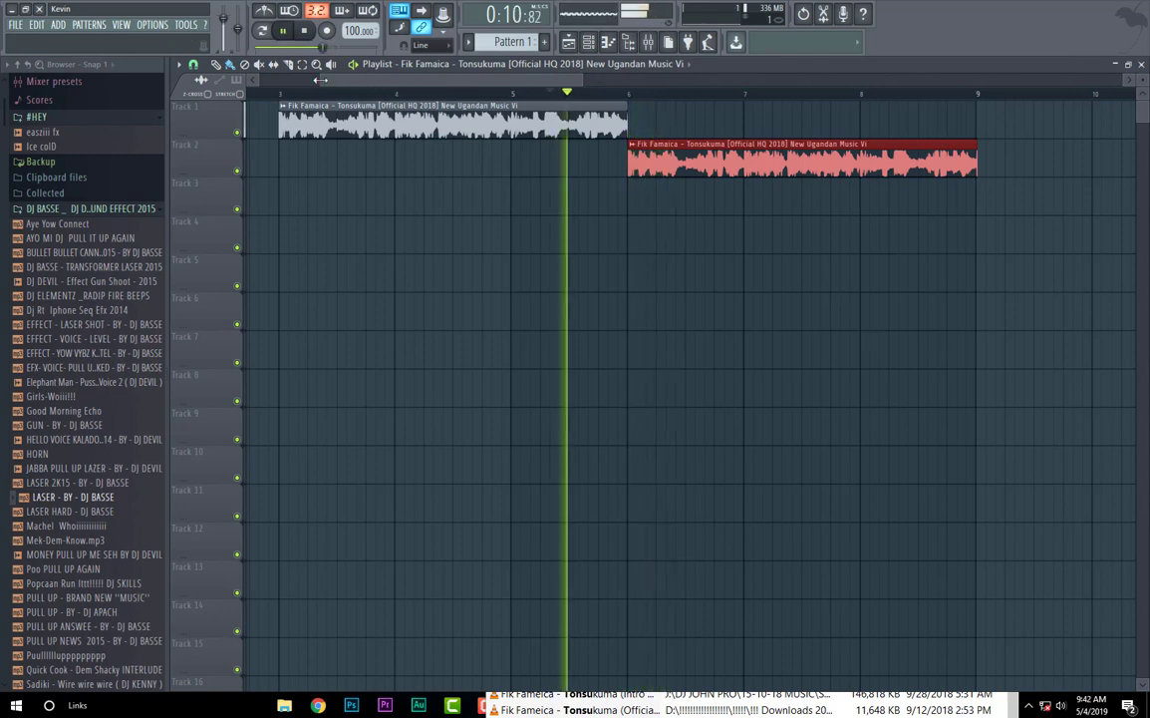
left_click_drag(299, 79, 398, 81)
key("space")
Step: Align the Track 2 copy and the end of the Track 1 clip exactly to bar 6, and play across the join
left_click_drag(580, 79, 399, 157)
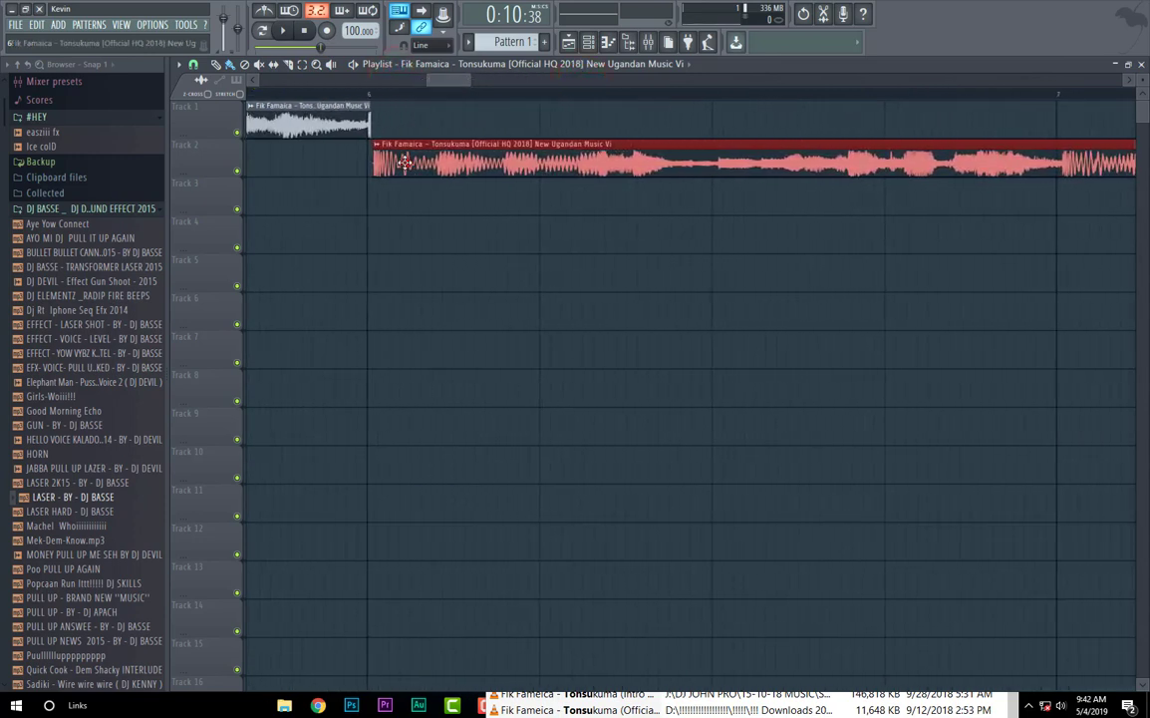
left_click(400, 162)
left_click(368, 130)
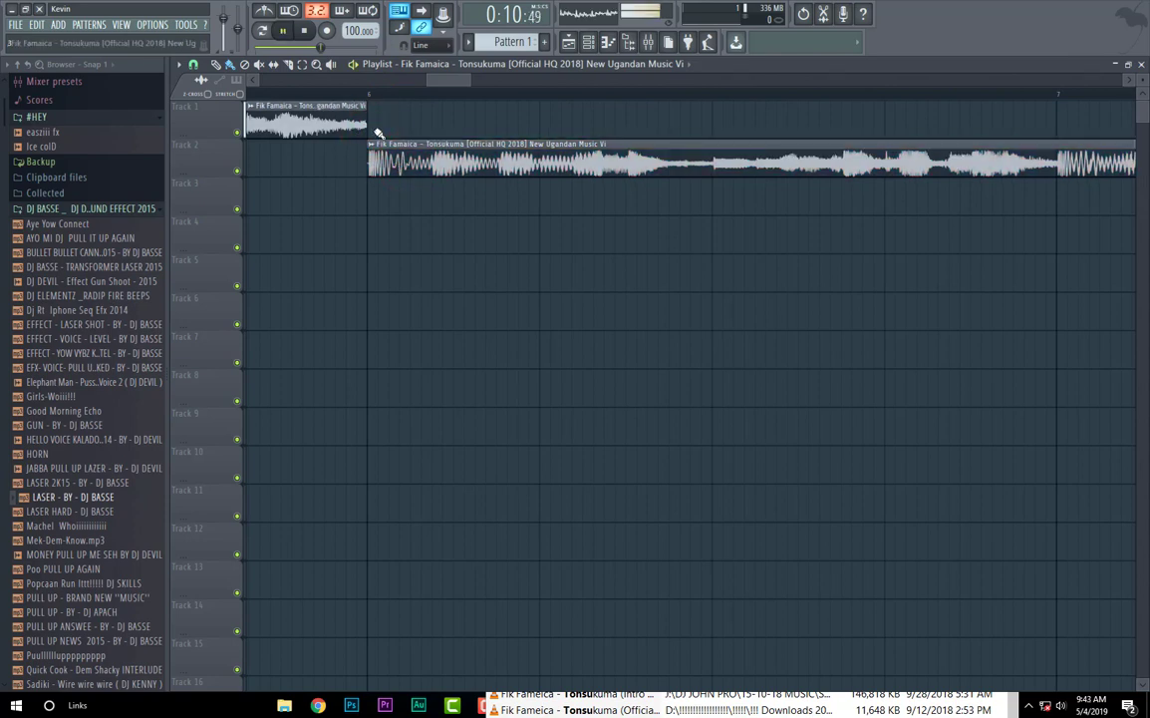
left_click_drag(428, 80, 378, 90)
key("space")
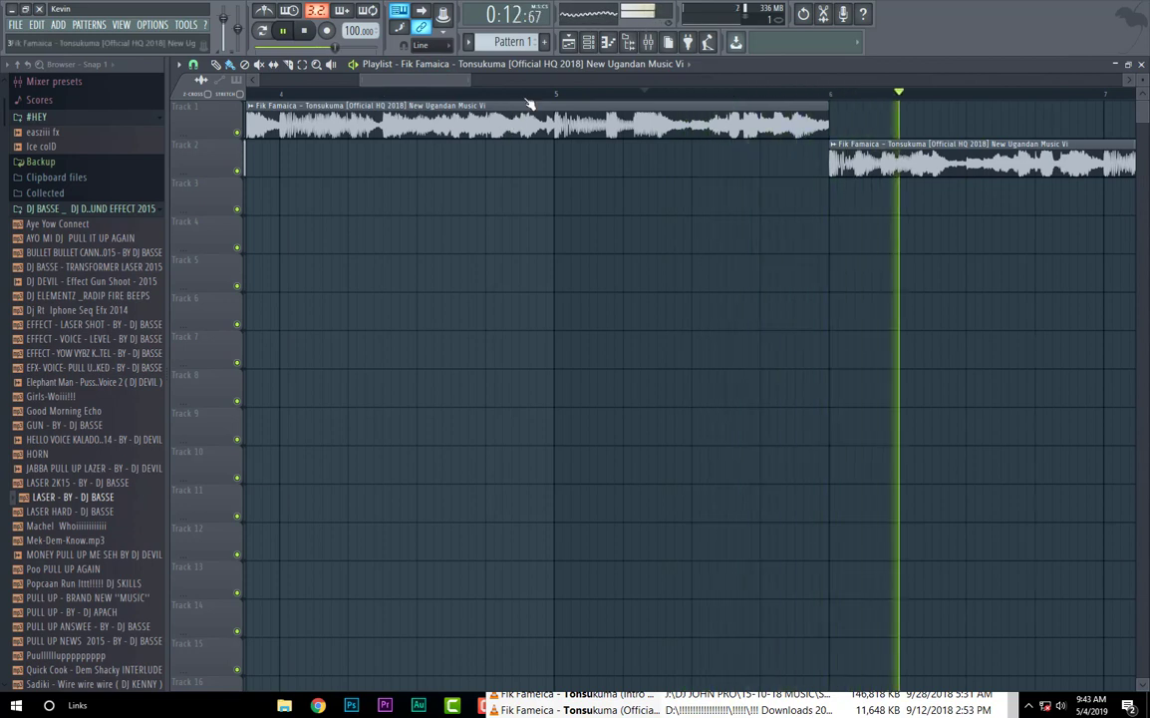
left_click_drag(522, 94, 310, 121)
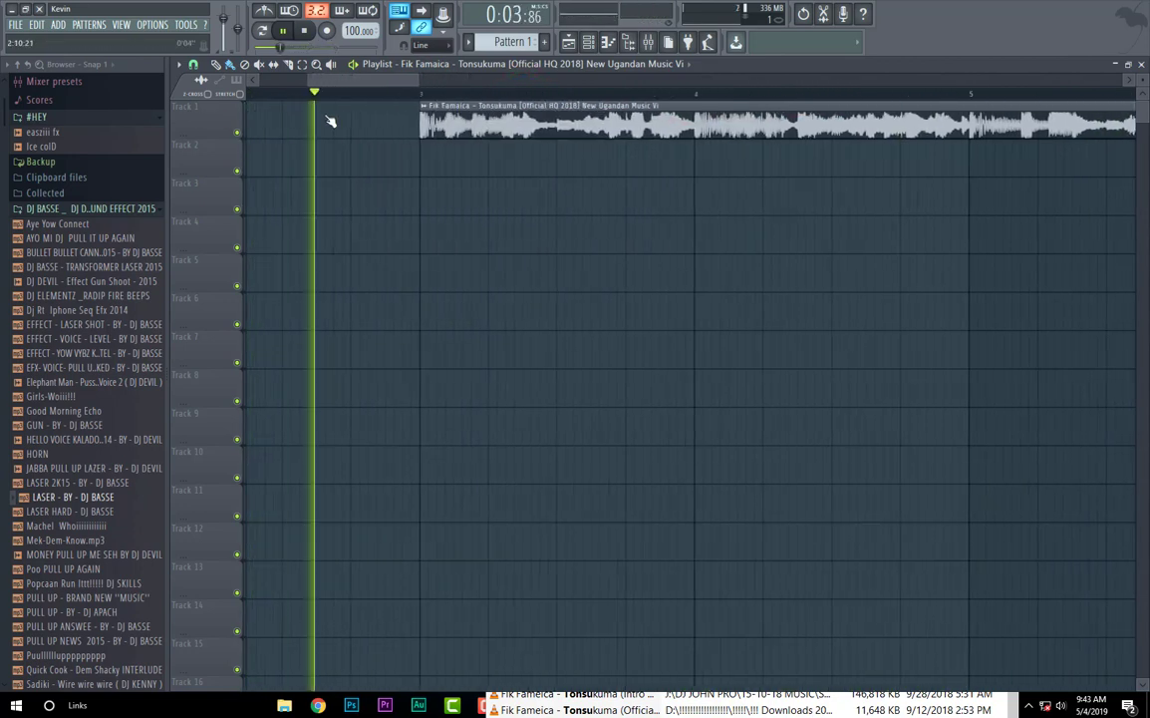
key("space")
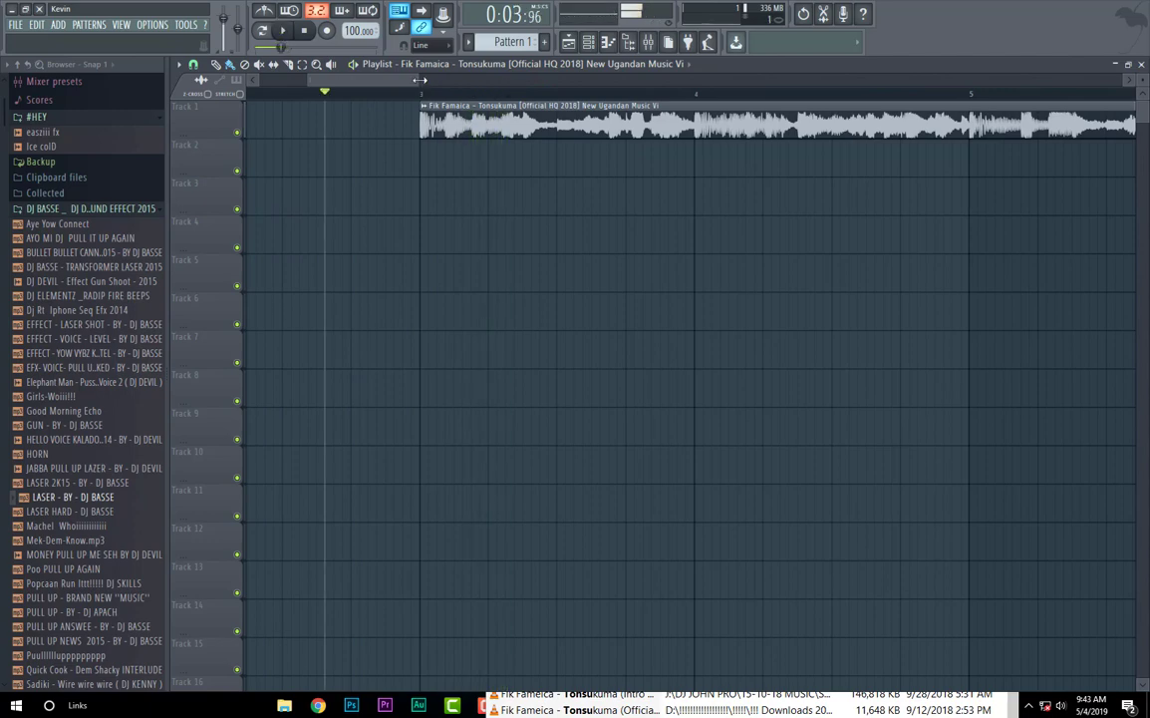
Step: Place a copy of the Track 1 clip on Track 3, starting one beat before bar 3
mouse_move(419, 80)
left_mouse_down()
mouse_move(273, 76)
mouse_move(331, 91)
mouse_move(327, 71)
left_mouse_up()
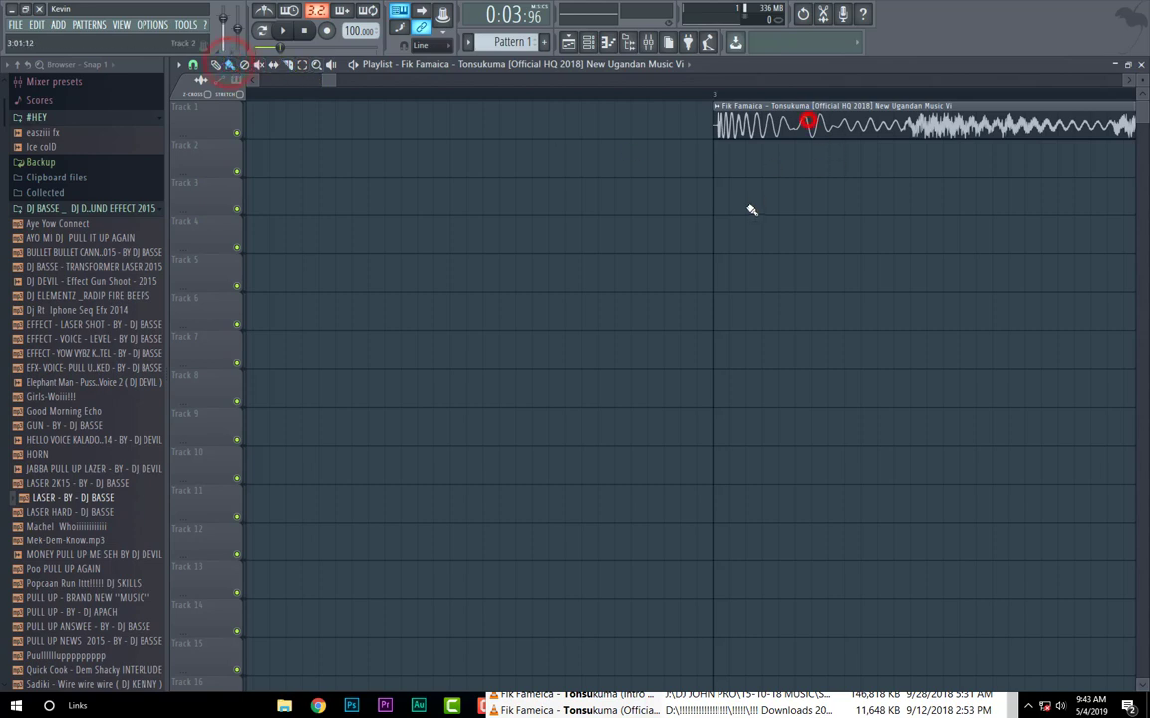
left_click_drag(803, 191, 606, 204)
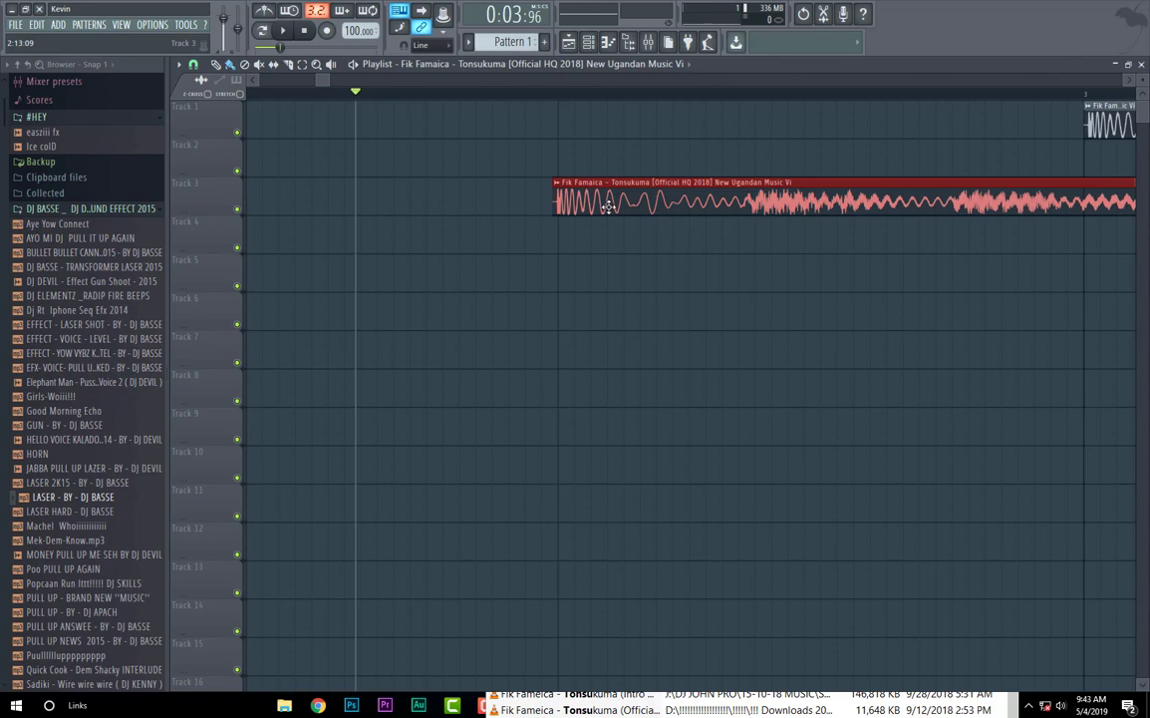
left_click_drag(608, 207, 614, 206)
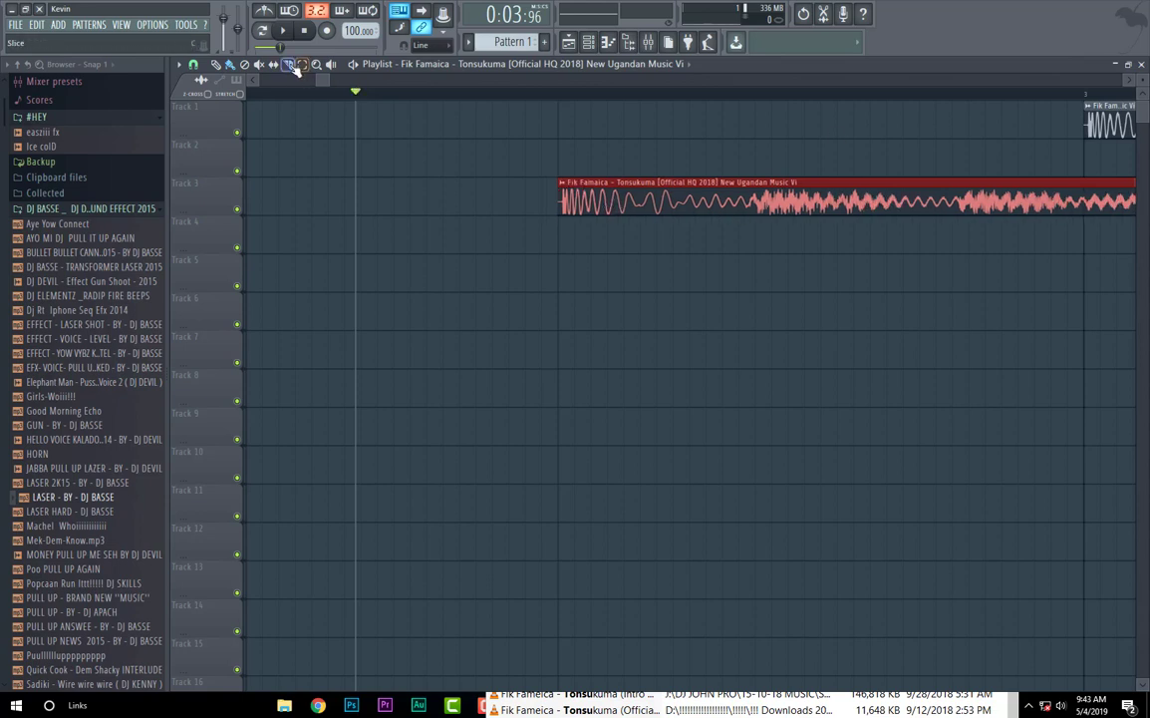
Step: Slice the short opening hit off the Track 3 copy, delete the remainder and move the hit up to Track 1
left_click(596, 210)
left_click(228, 65)
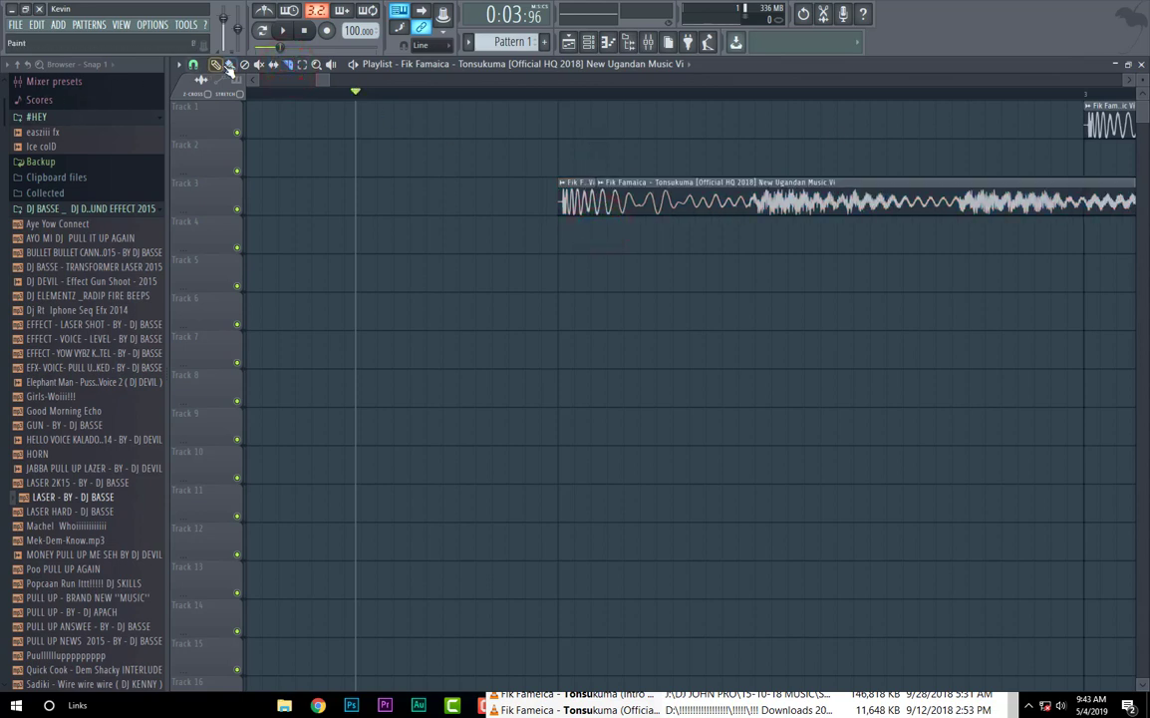
right_click(696, 211)
left_click_drag(578, 206, 578, 107)
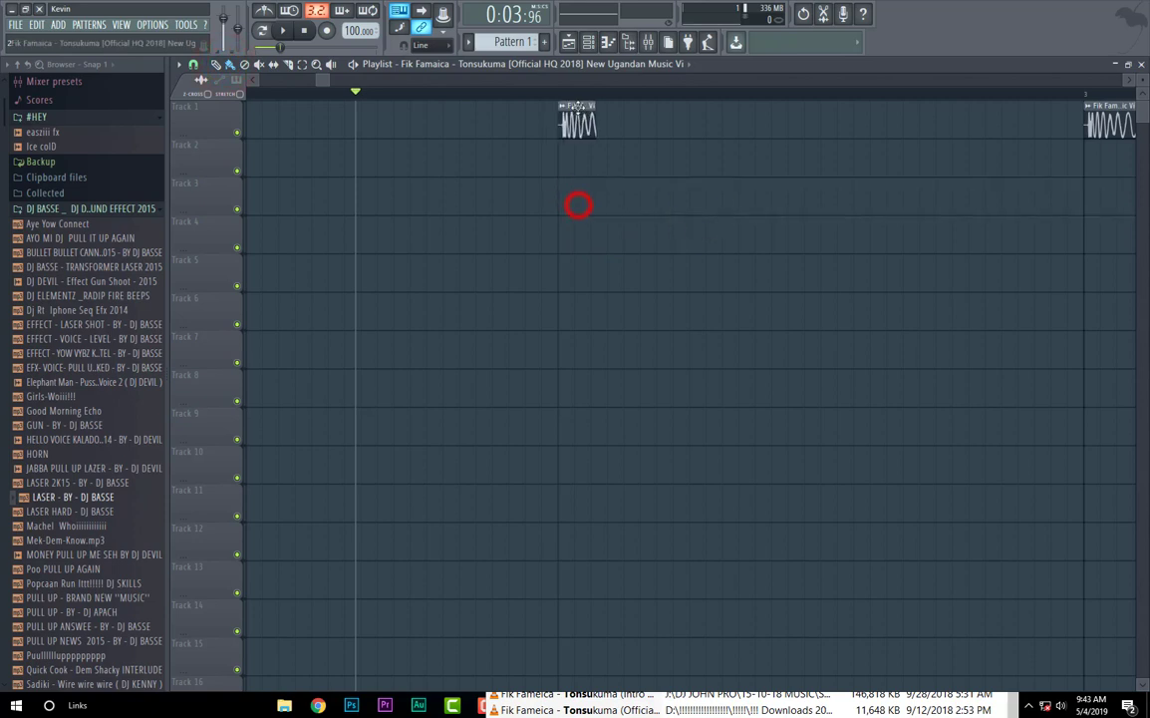
Step: Add a second copy of the short hit on Track 1 between the first hit and bar 3
left_click(575, 123)
left_click(780, 126)
left_click_drag(781, 127, 935, 146)
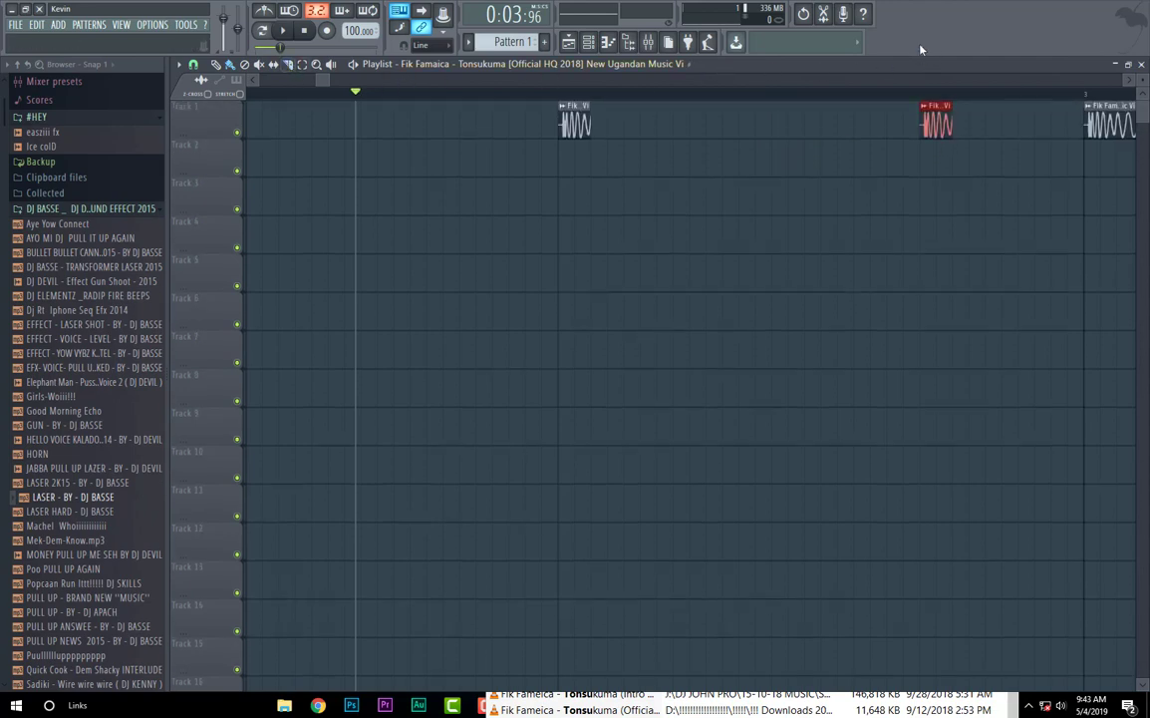
Step: Open the Track 1 short hit's sample in Edison and select its opening section from about 1.791 to 3.781
scroll(957, 85, "right", 4)
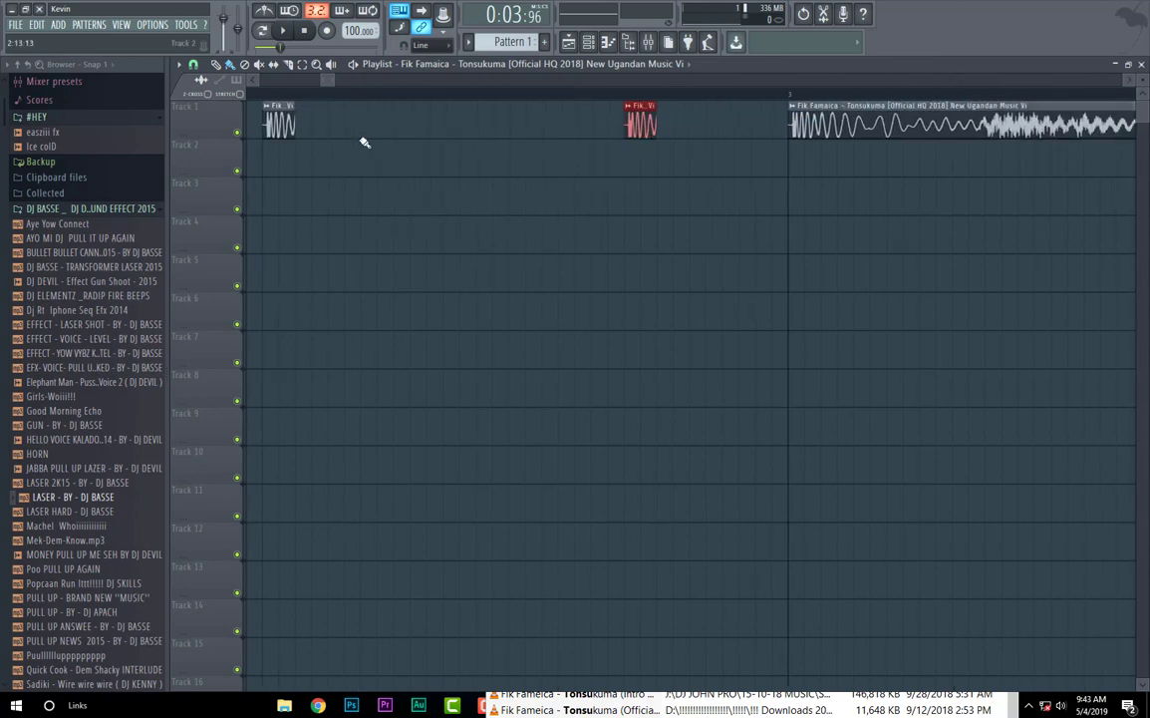
key("ctrl+e")
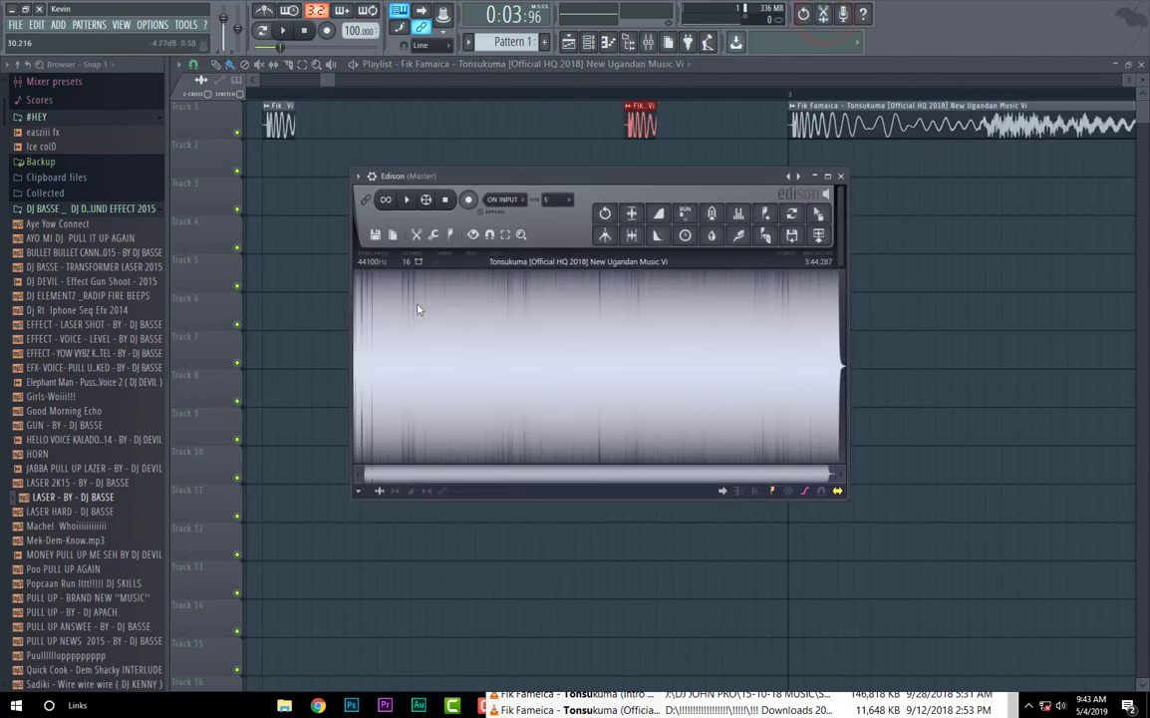
scroll(418, 309, "up", 5)
left_click_drag(436, 474, 418, 477)
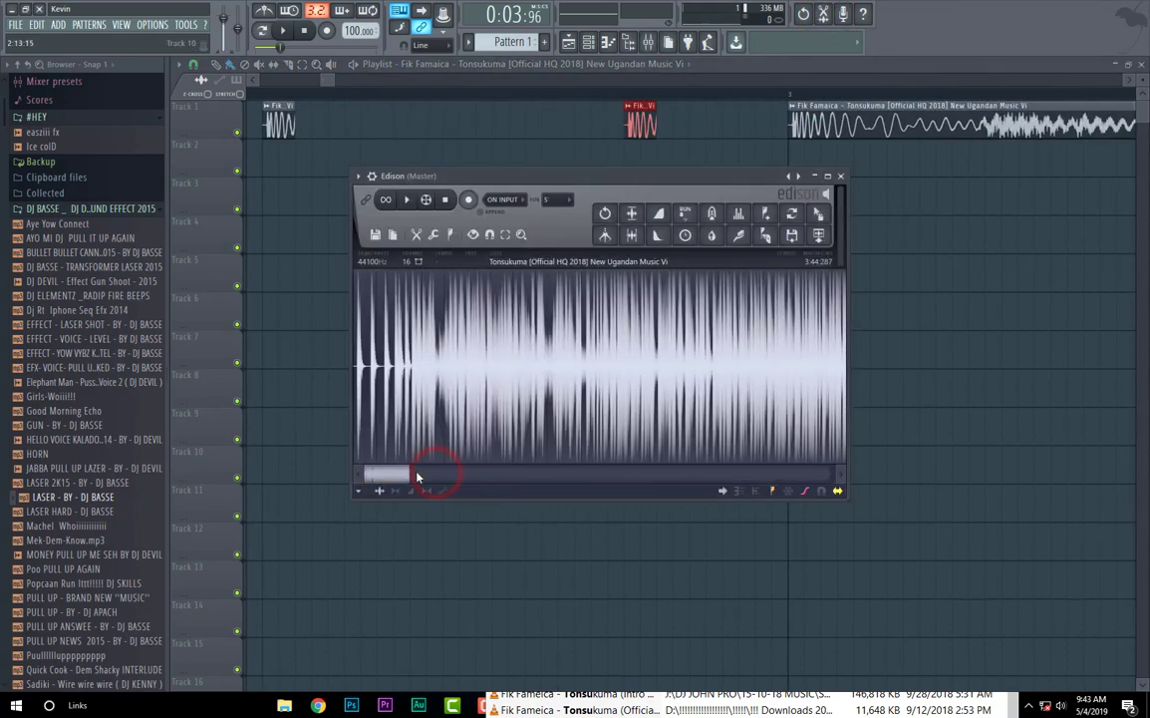
scroll(428, 371, "up", 6)
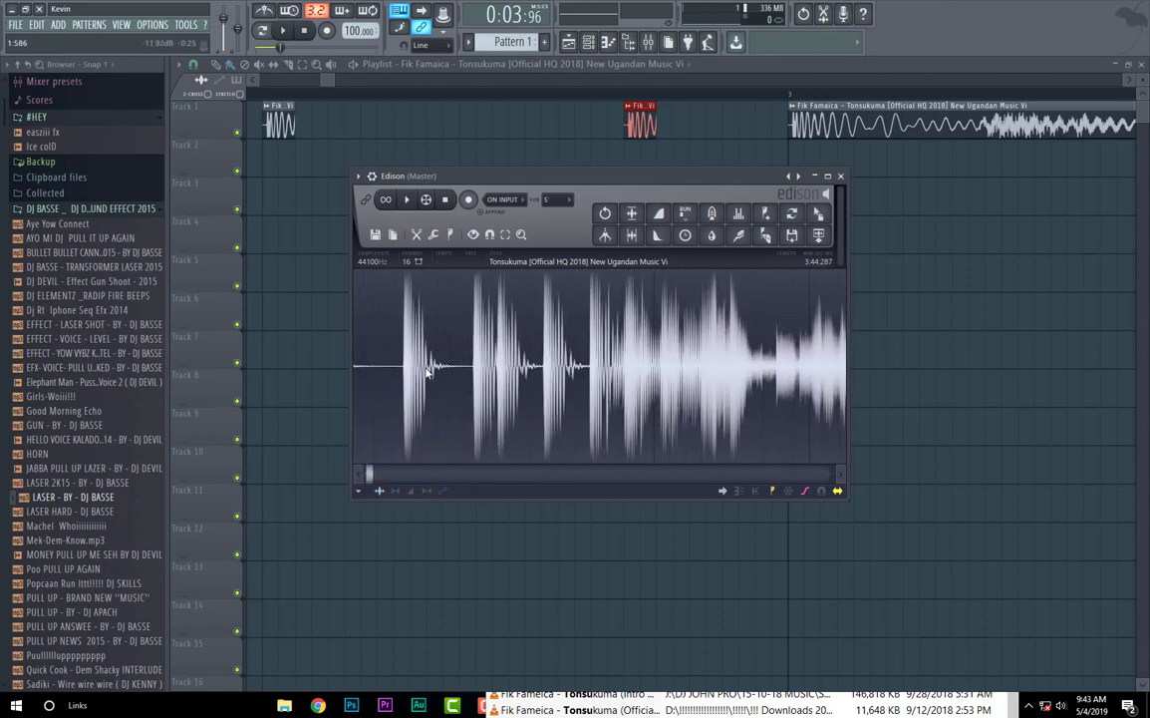
left_click_drag(489, 376, 852, 385)
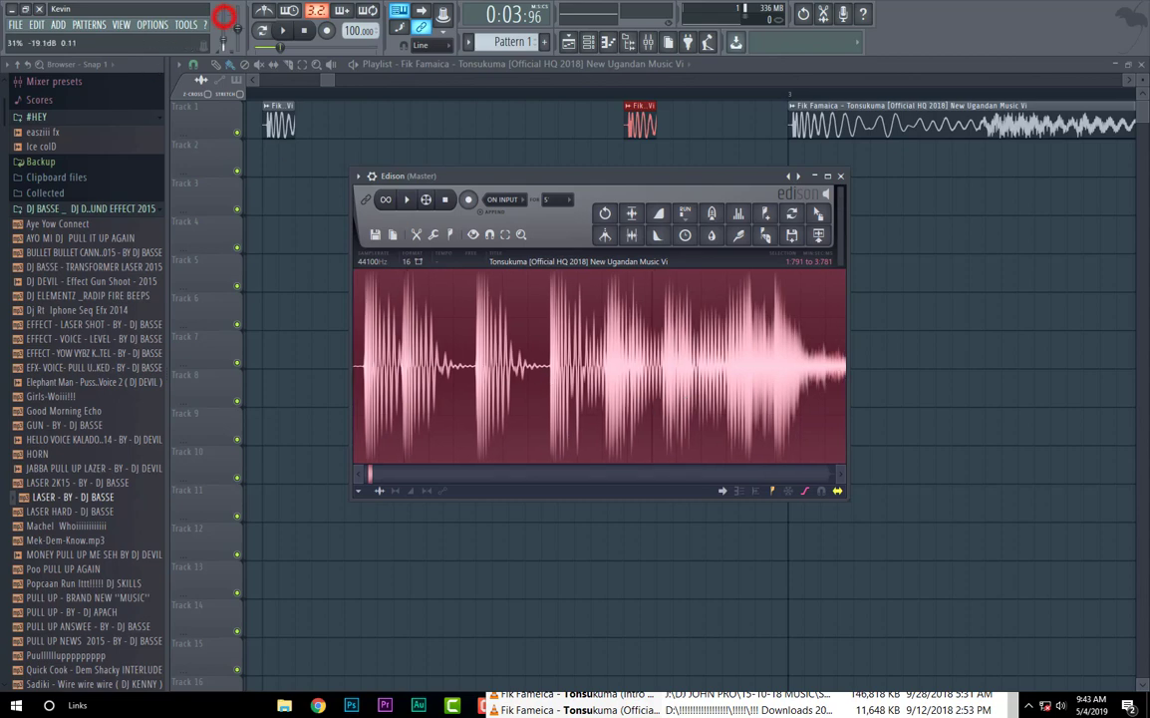
Step: Audition the Edison selection and narrow it to the single hit between about 2.553 and 2.903
key("space")
left_click_drag(521, 347, 489, 368)
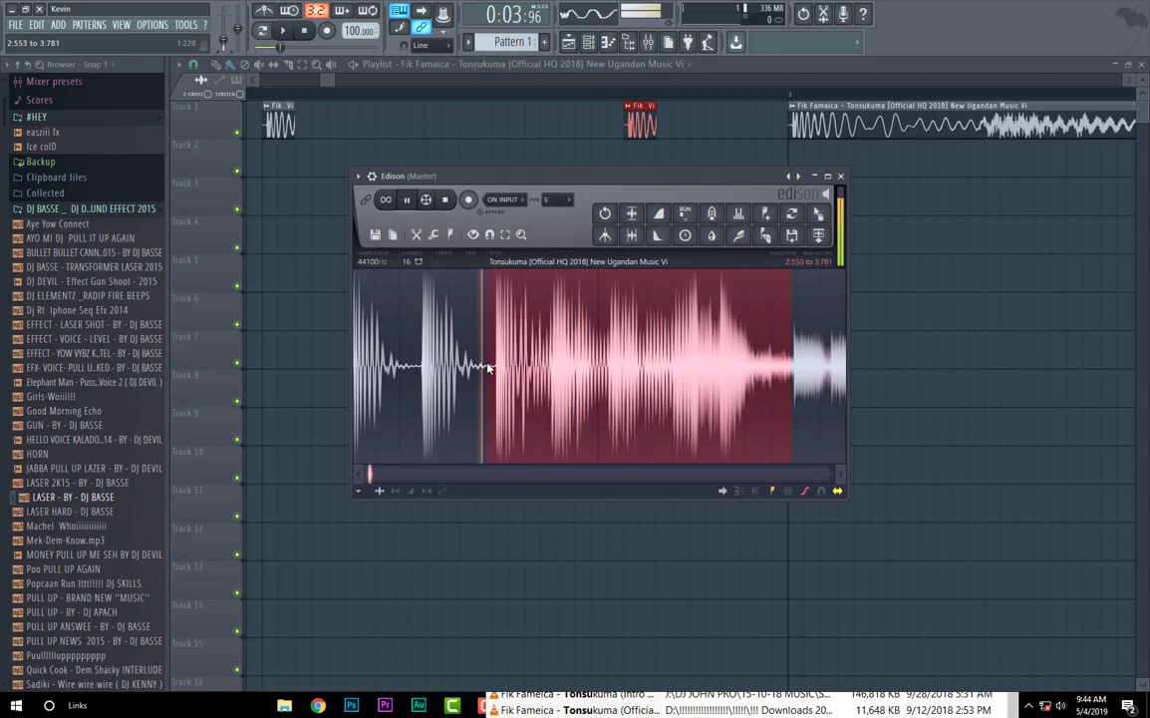
key("space")
left_click_drag(489, 369, 546, 371)
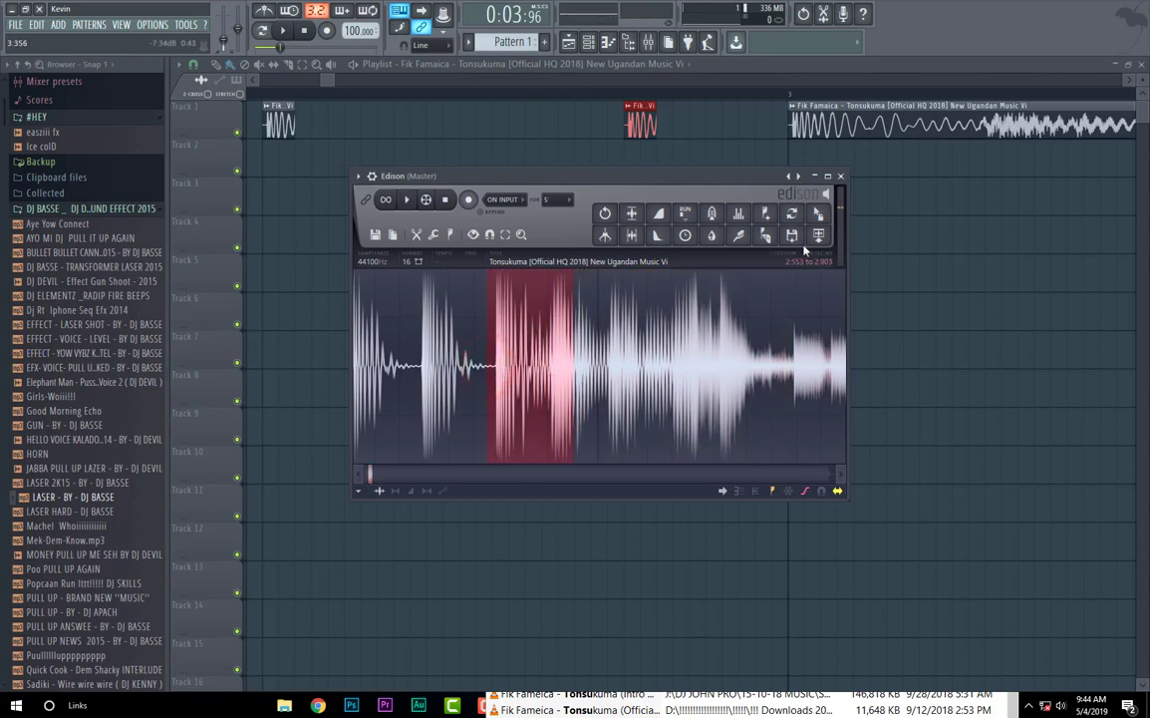
Step: Send the Edison selection to Track 3 as an audio clip, then lower its channel volume and enable Reverse
left_click_drag(818, 214, 439, 164)
double_click(444, 189)
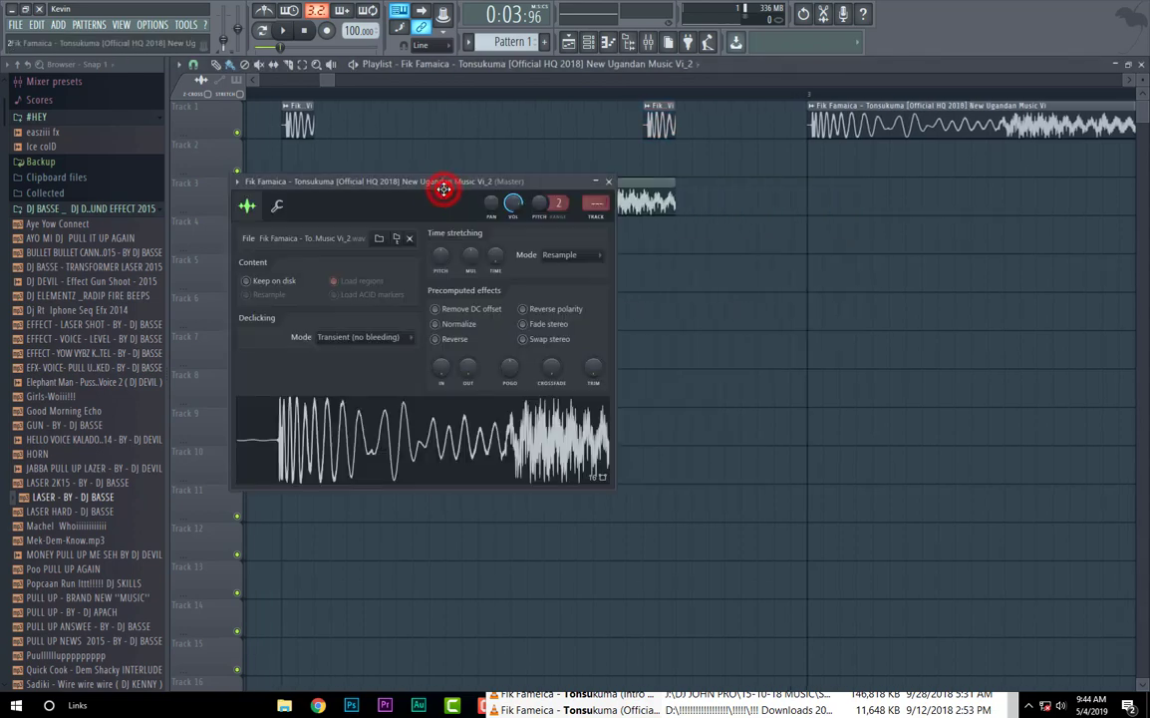
left_click_drag(513, 203, 514, 239)
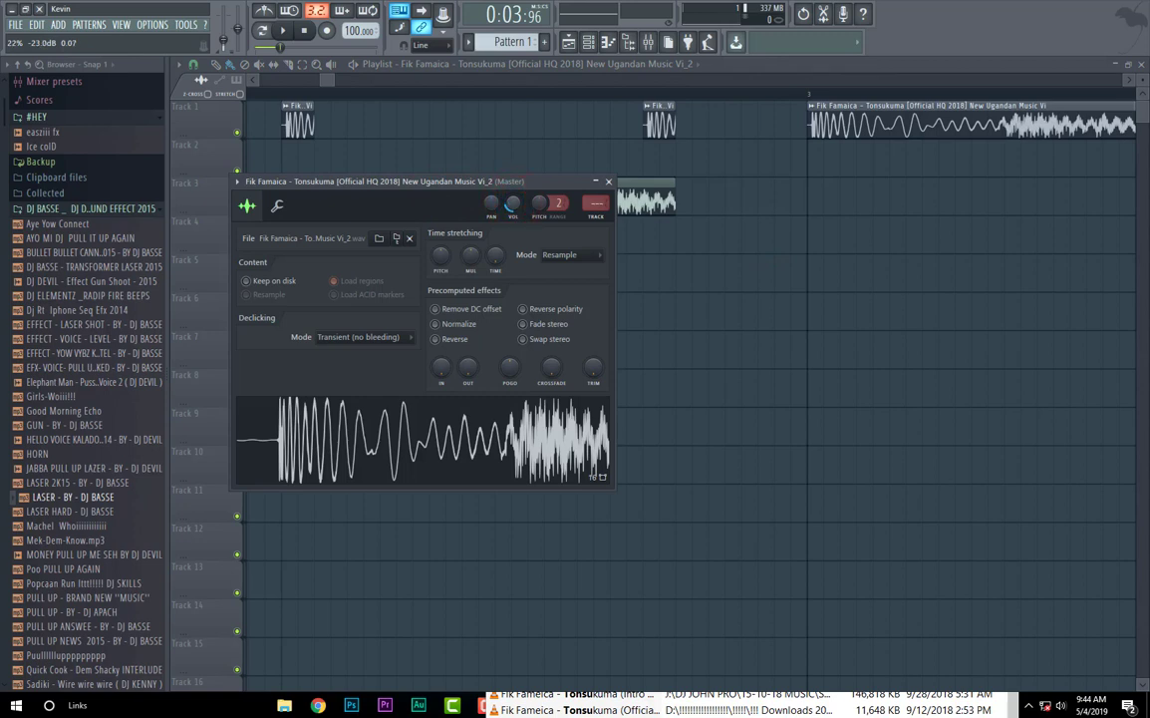
left_click(446, 340)
left_click(608, 181)
Step: Move the reversed clip to Track 1, trim it to its short final hit just after the second hit, and play the sequence
left_click_drag(639, 199, 575, 131)
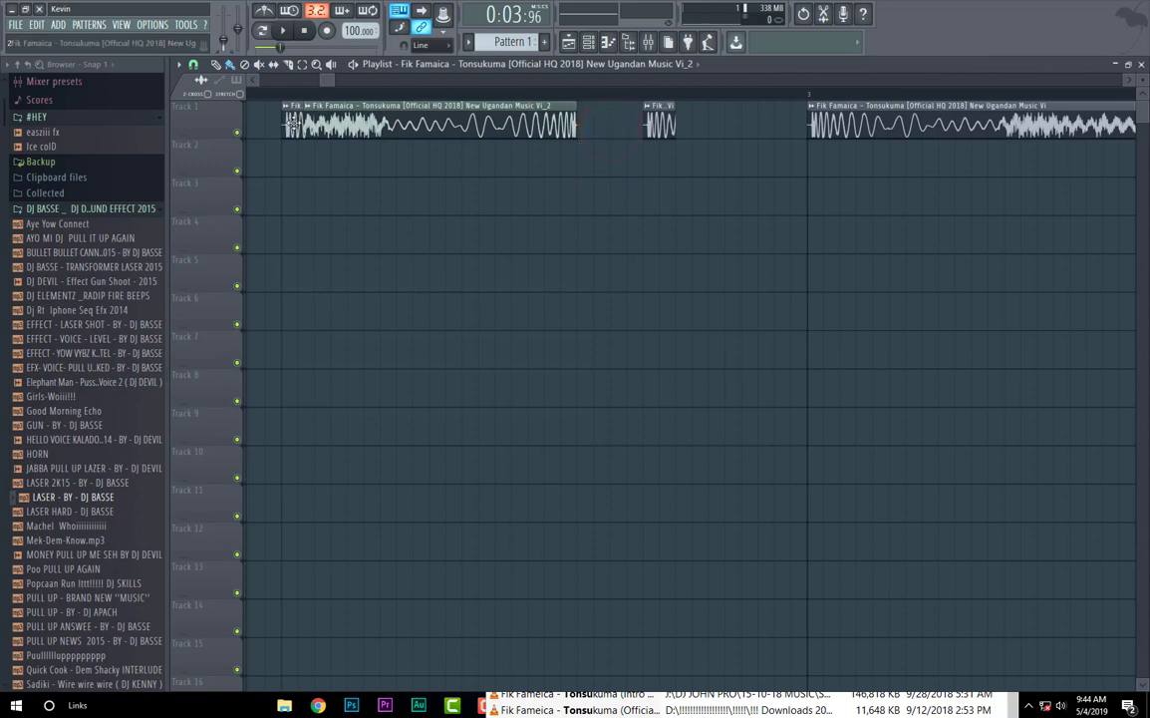
left_click_drag(307, 121, 705, 133)
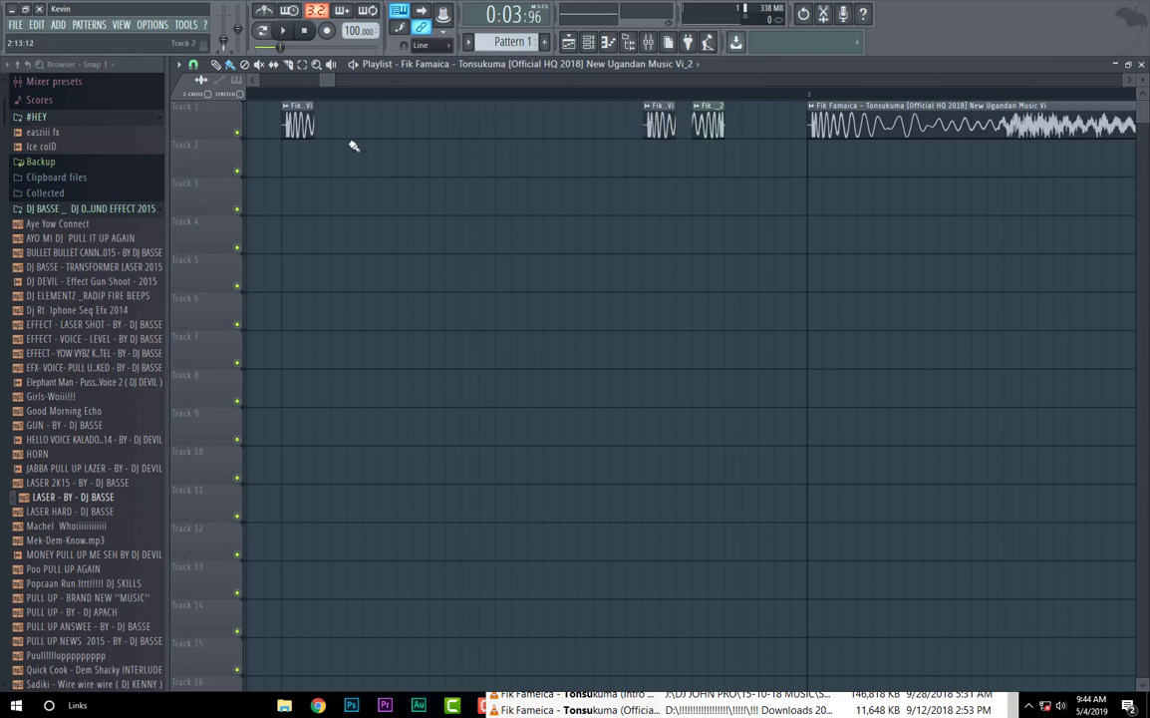
left_click(275, 94)
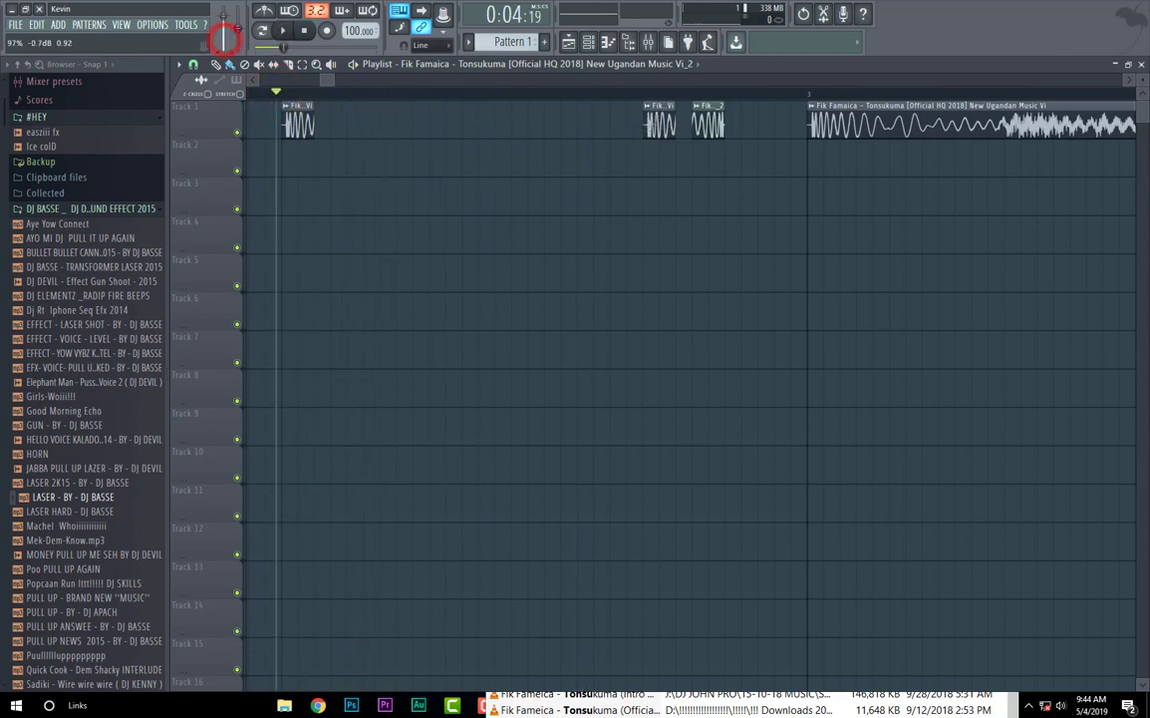
key("space")
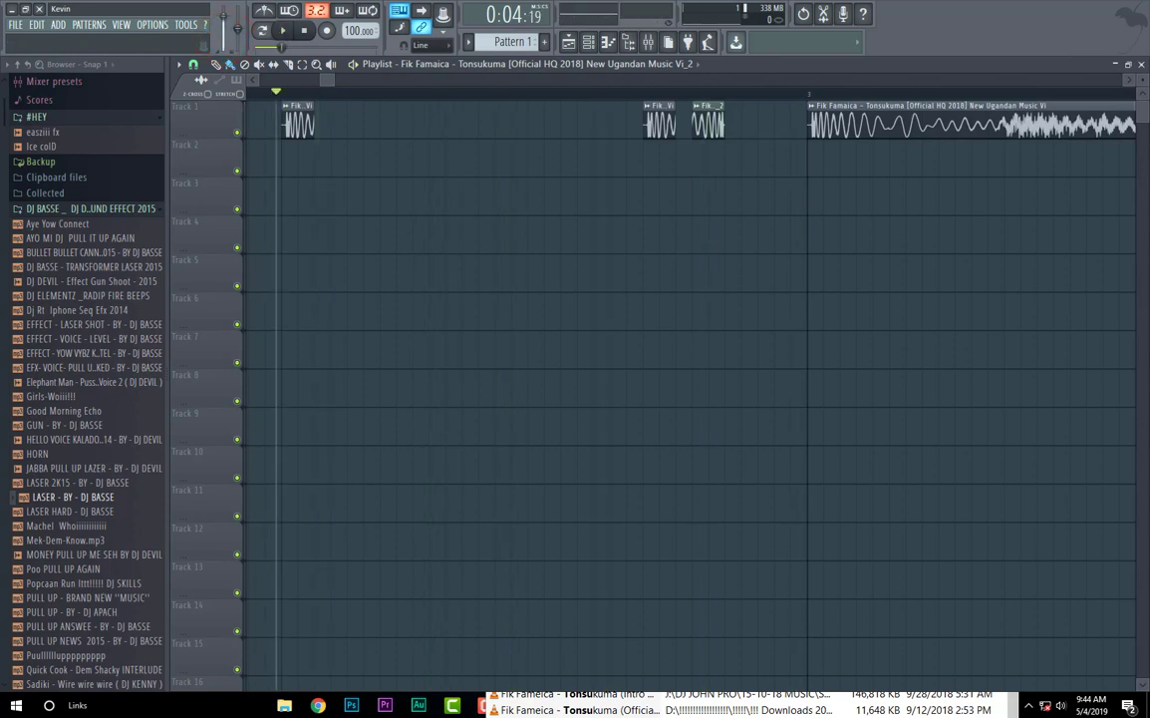
key("space")
key("space")
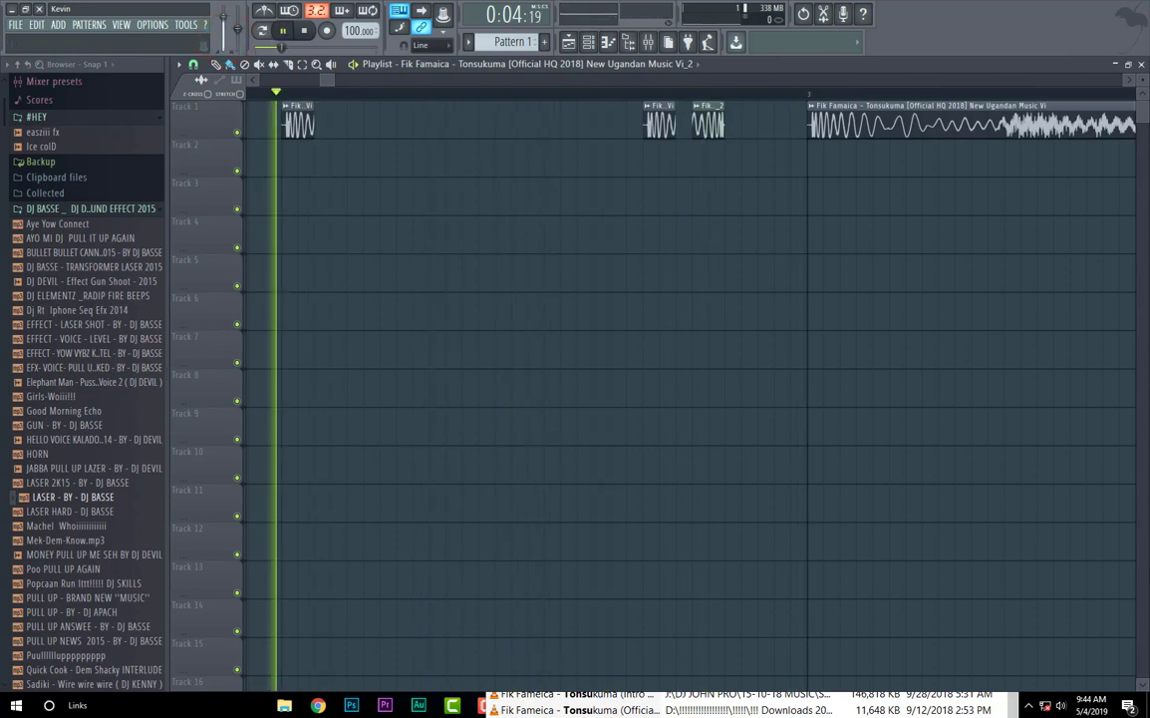
key("space")
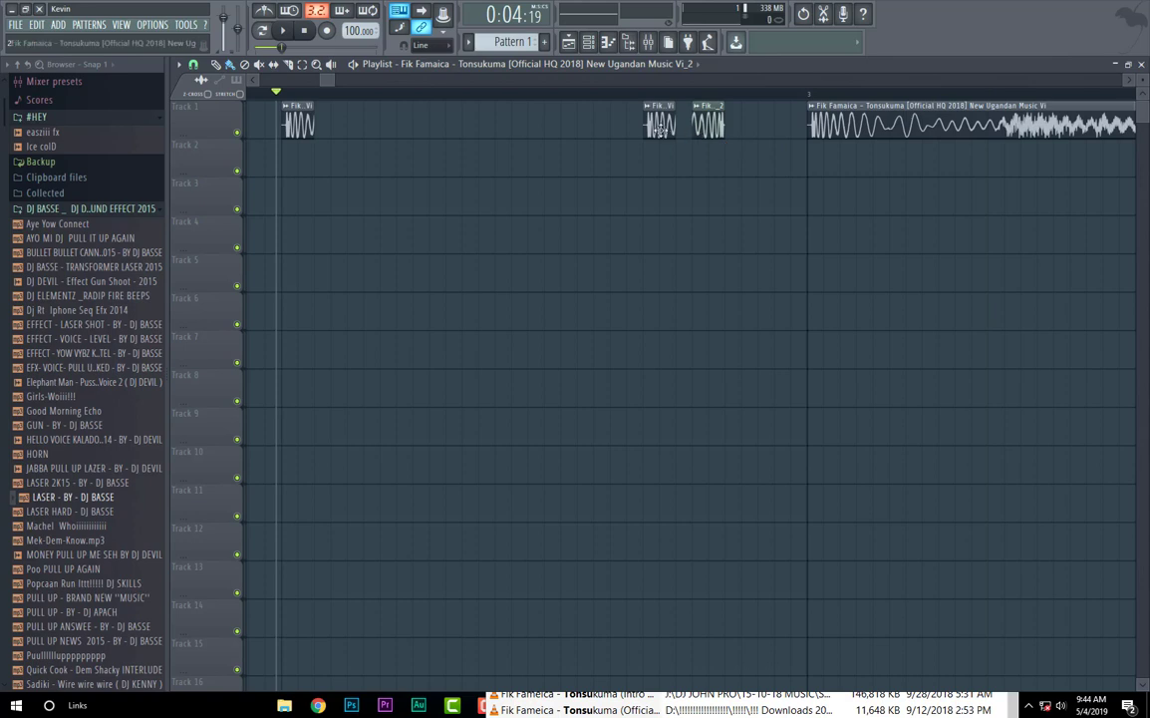
Step: Move the second hit to beat 3 and the reversed hit to beat 4 of bar 2, leaving the file search window minimised
left_click_drag(659, 129, 595, 127)
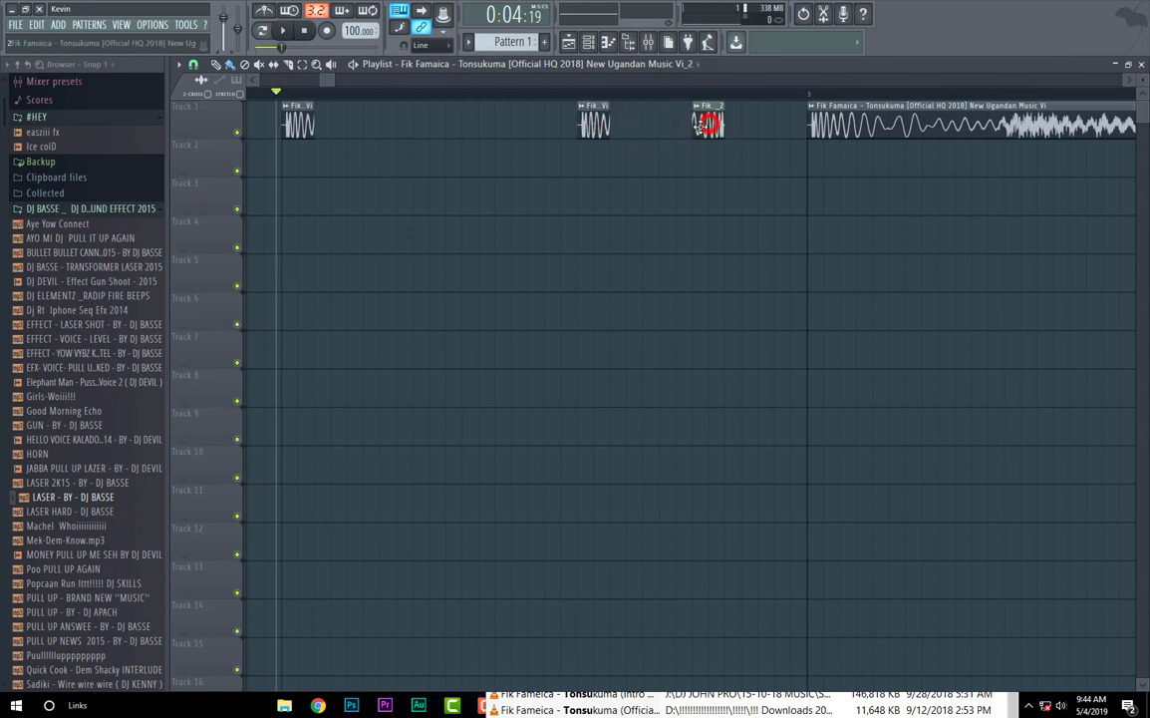
left_click_drag(708, 125, 691, 136)
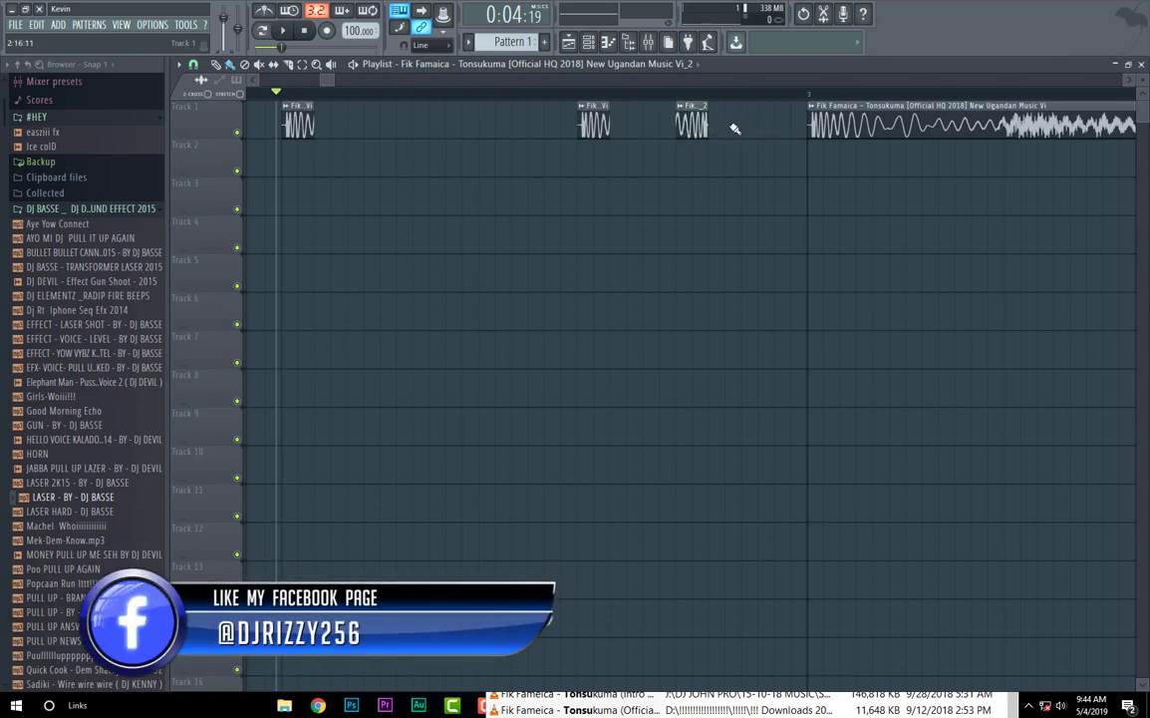
left_click_drag(595, 126, 562, 130)
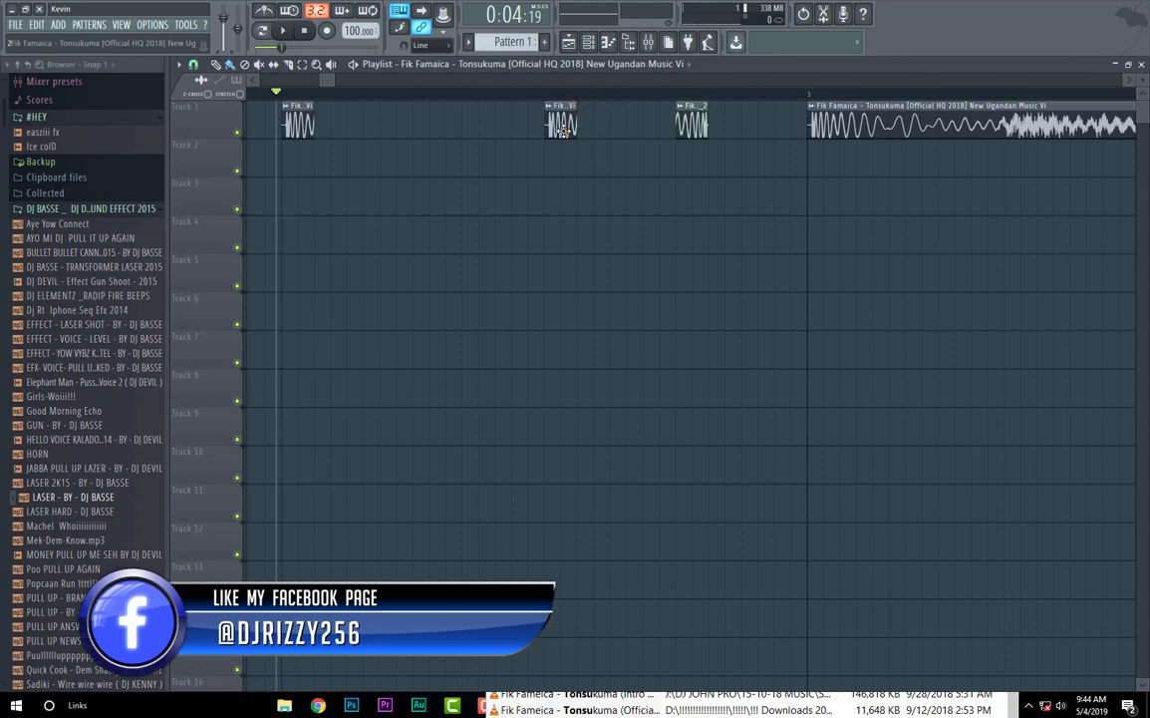
left_click(1010, 701)
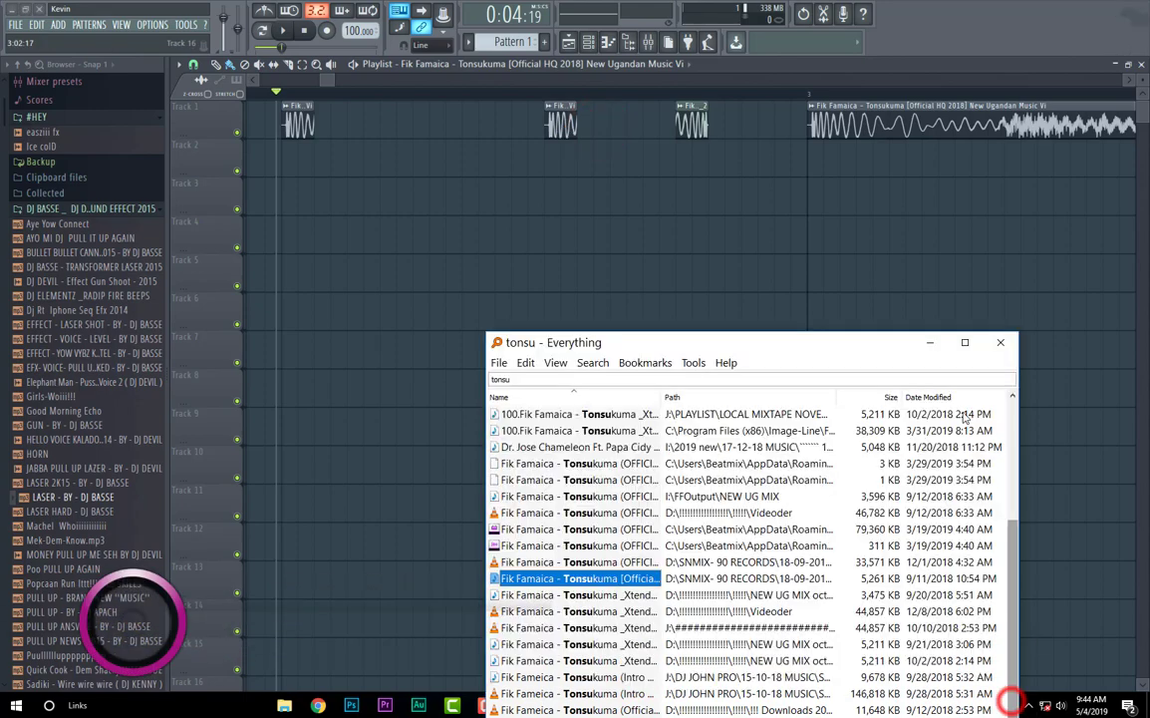
left_click(930, 343)
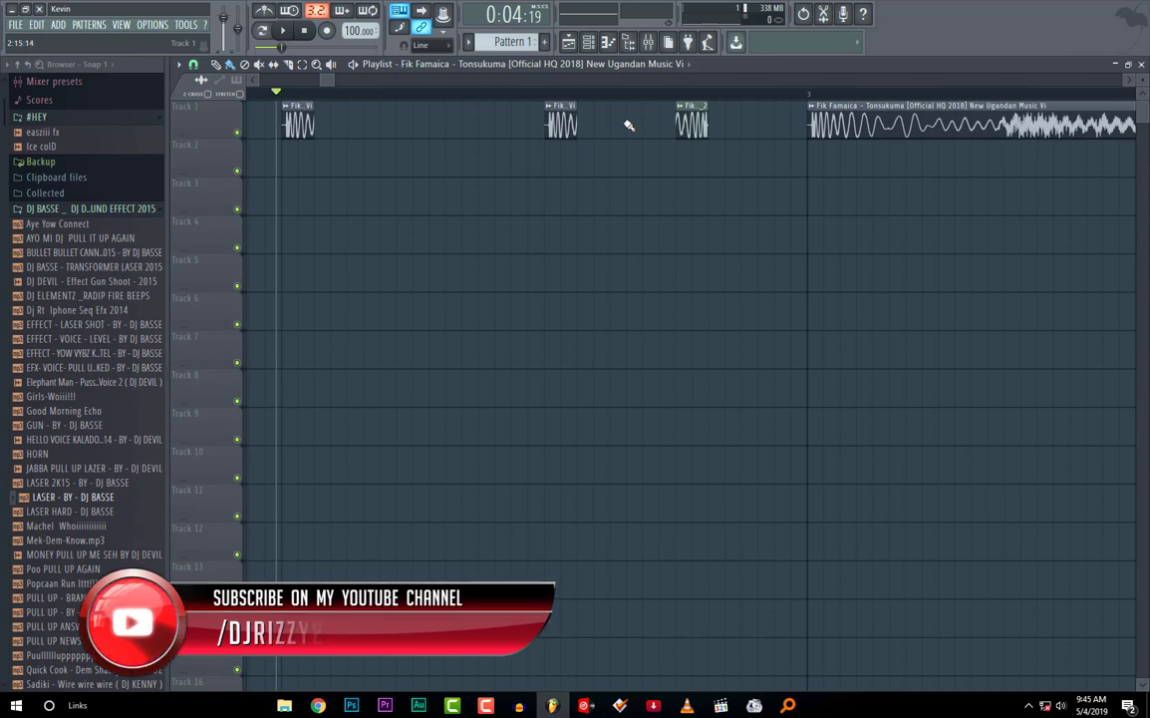
Step: Try the 1/6 step playlist snap, then return snapping to (none)
left_click(195, 66)
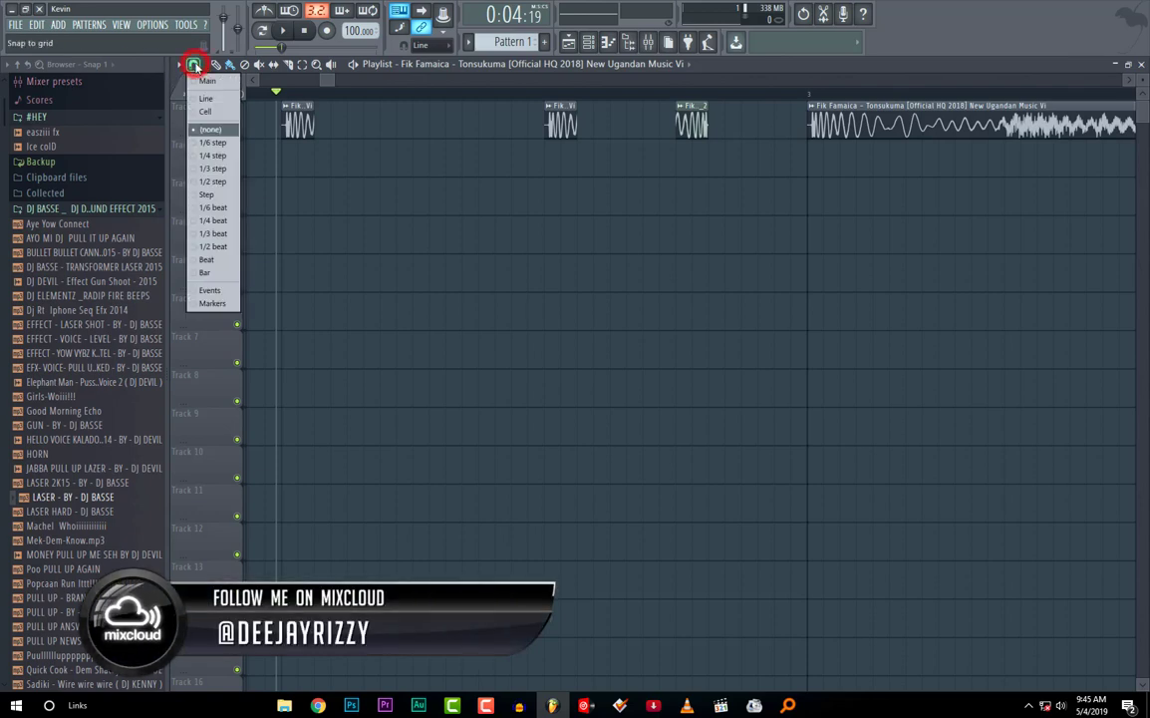
left_click(210, 144)
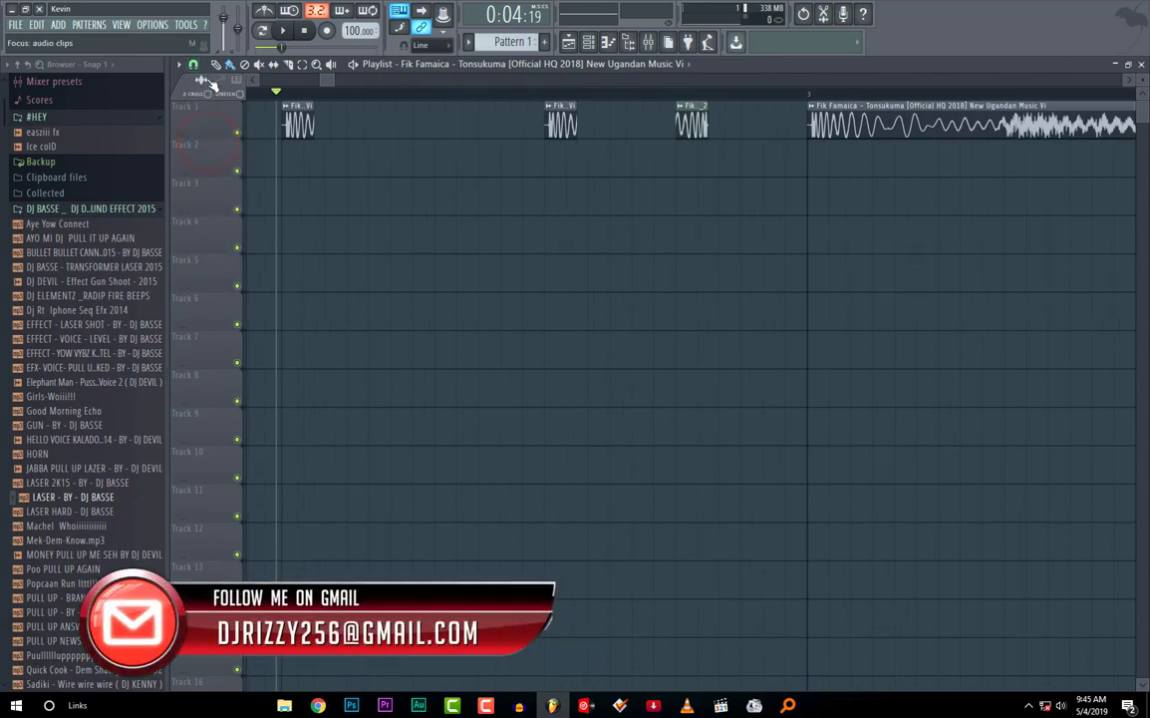
left_click(194, 64)
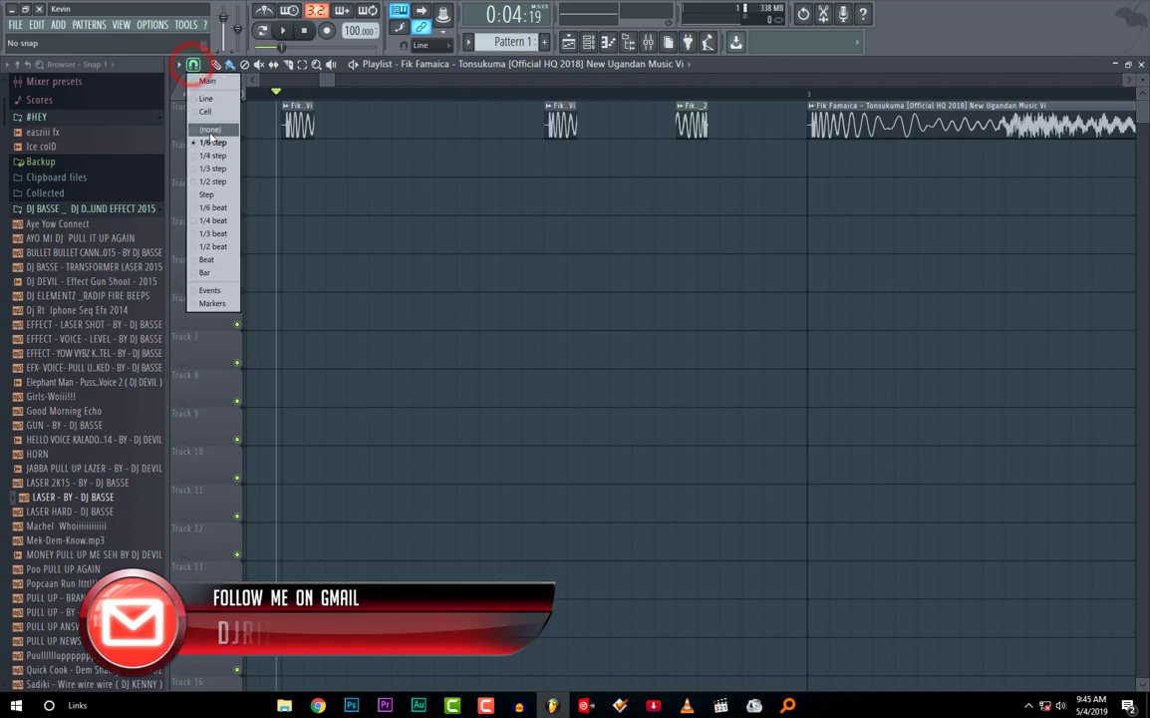
left_click(210, 131)
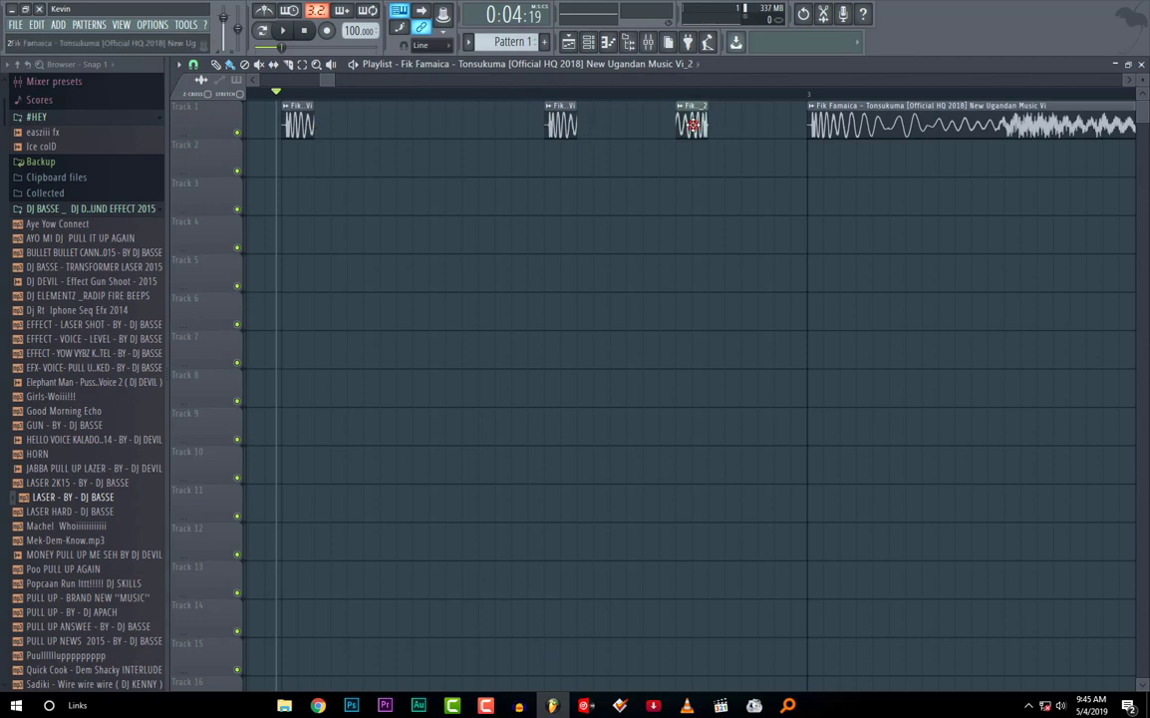
Step: Add a copy of the reversed hit on beat 2 of bar 2 on Track 1 and play the sequence
left_click(422, 128)
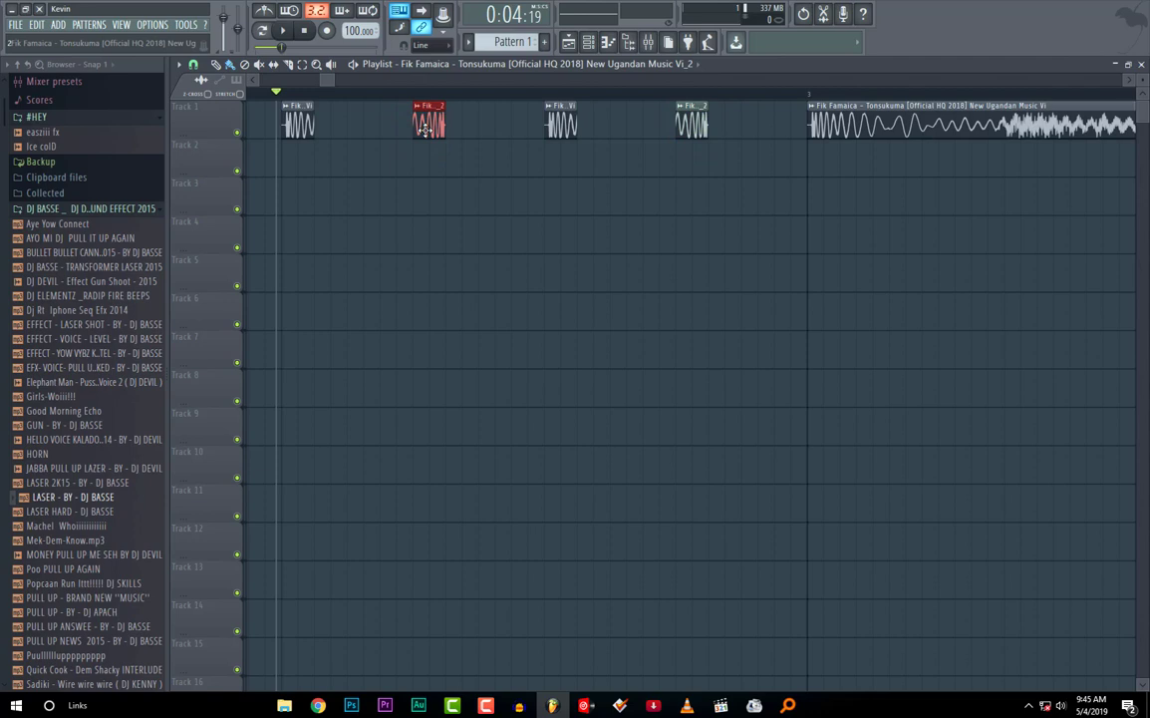
key("space")
key("space")
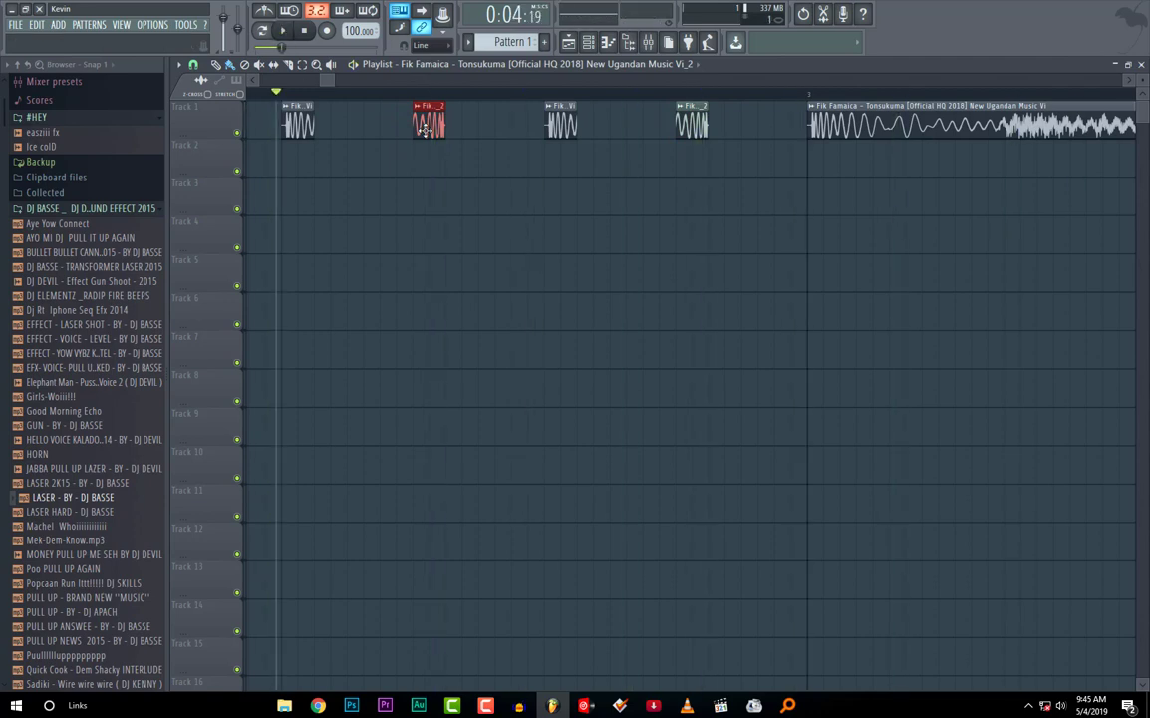
key("space")
key("space")
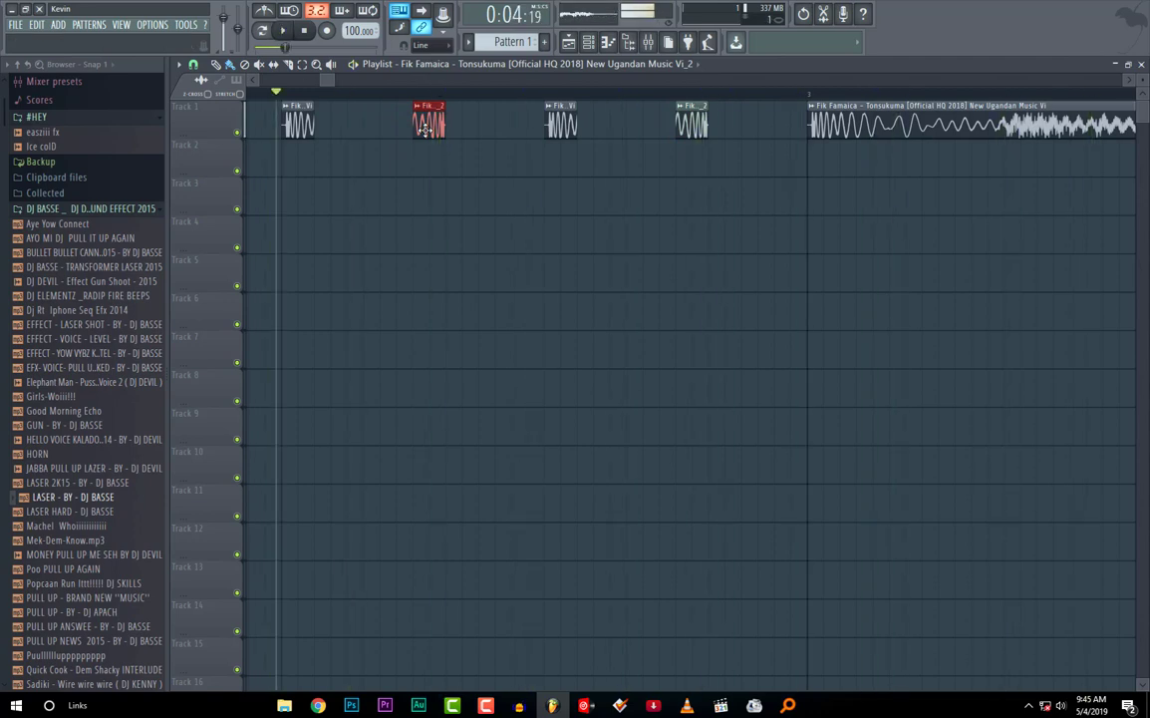
key("space")
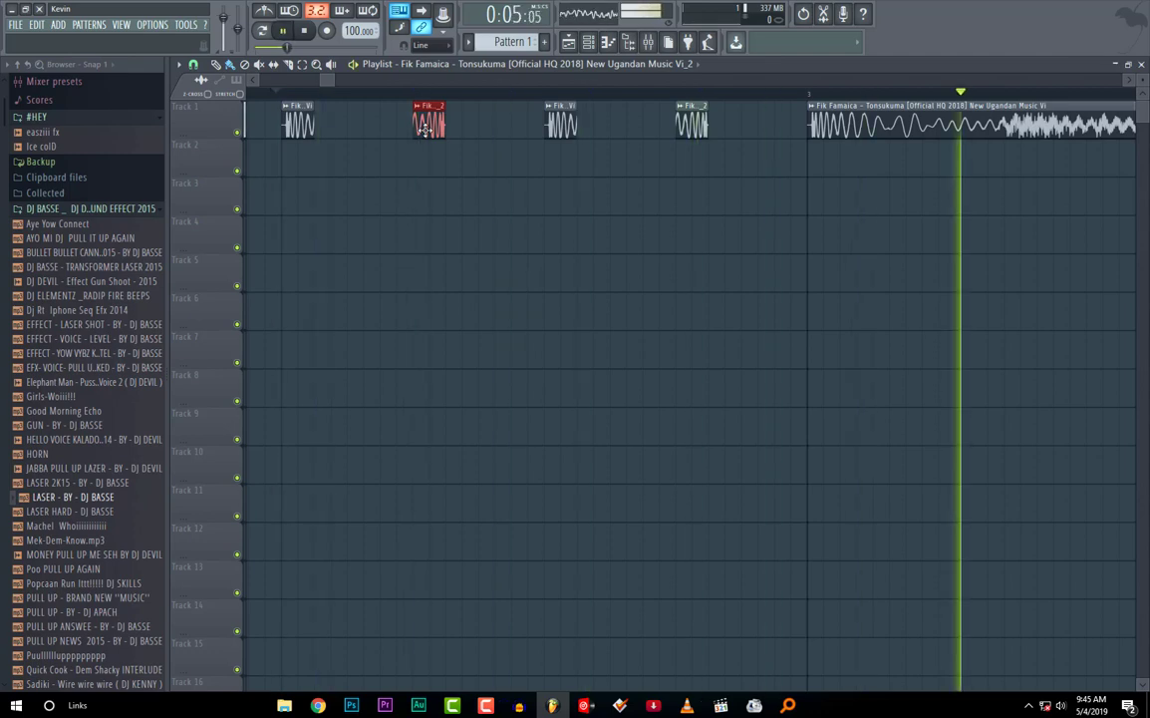
key("space")
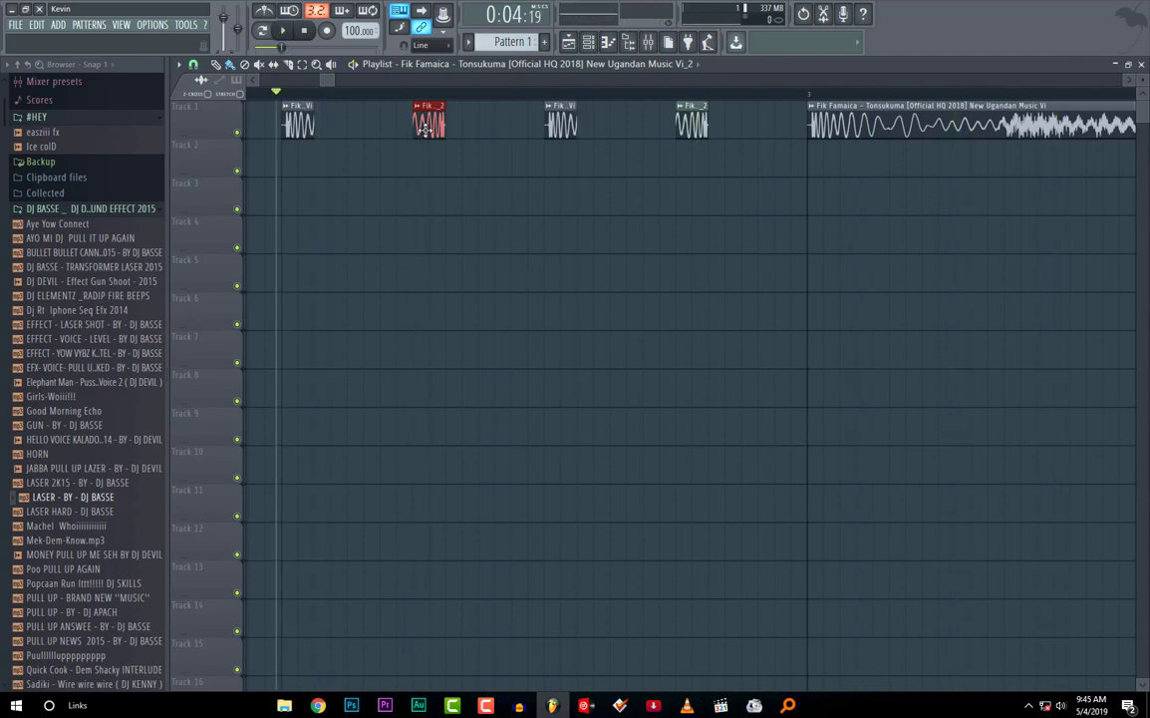
key("space")
key("space")
key("space")
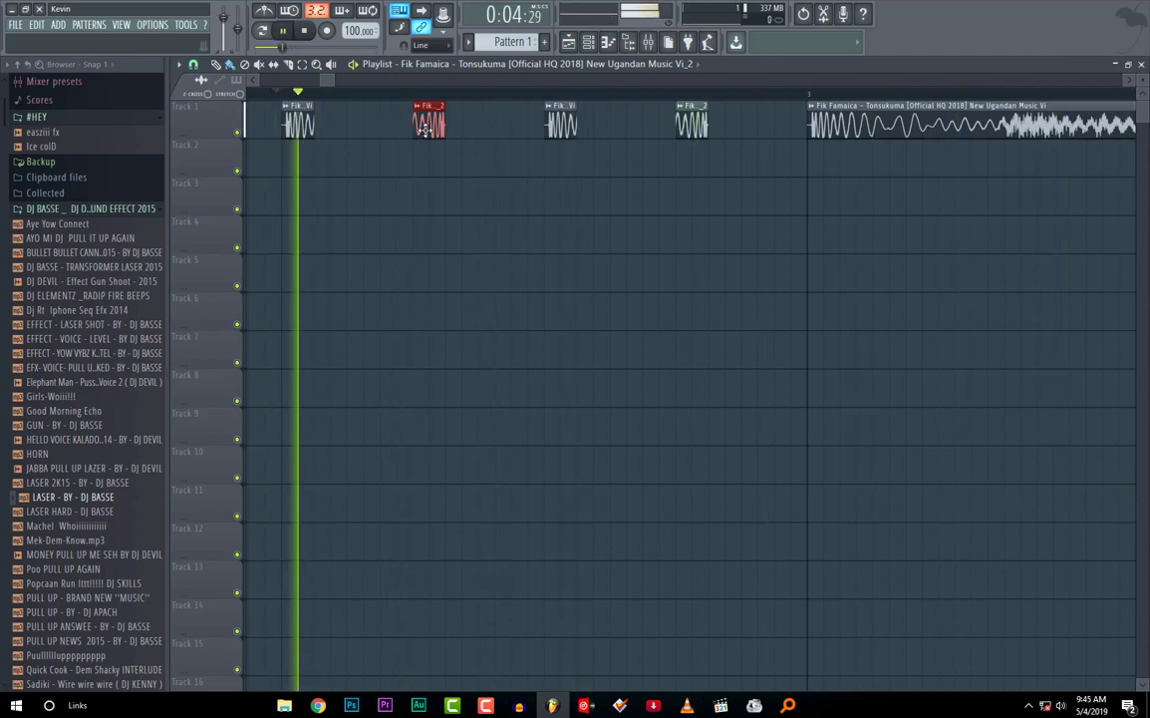
key("space")
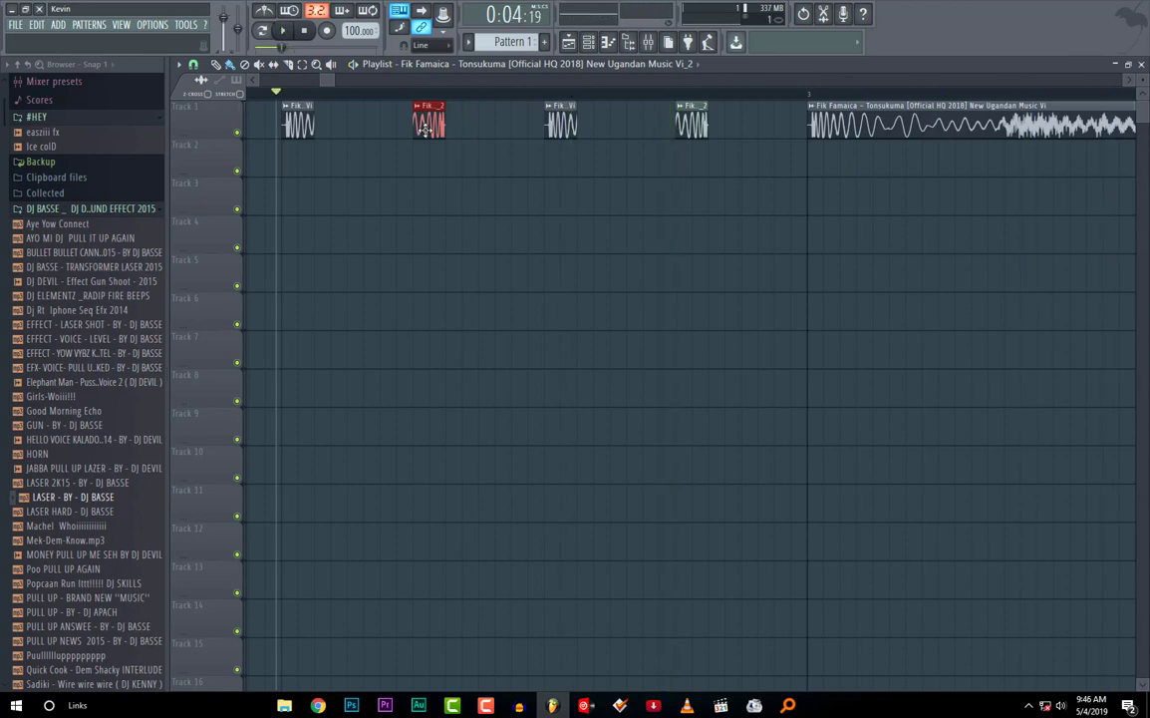
Step: Replay the four-hit sequence from just before bar 2 to check its rhythm
mouse_move(317, 78)
left_mouse_down()
mouse_move(295, 77)
mouse_move(327, 94)
left_mouse_up()
key("space")
key("space")
key("space")
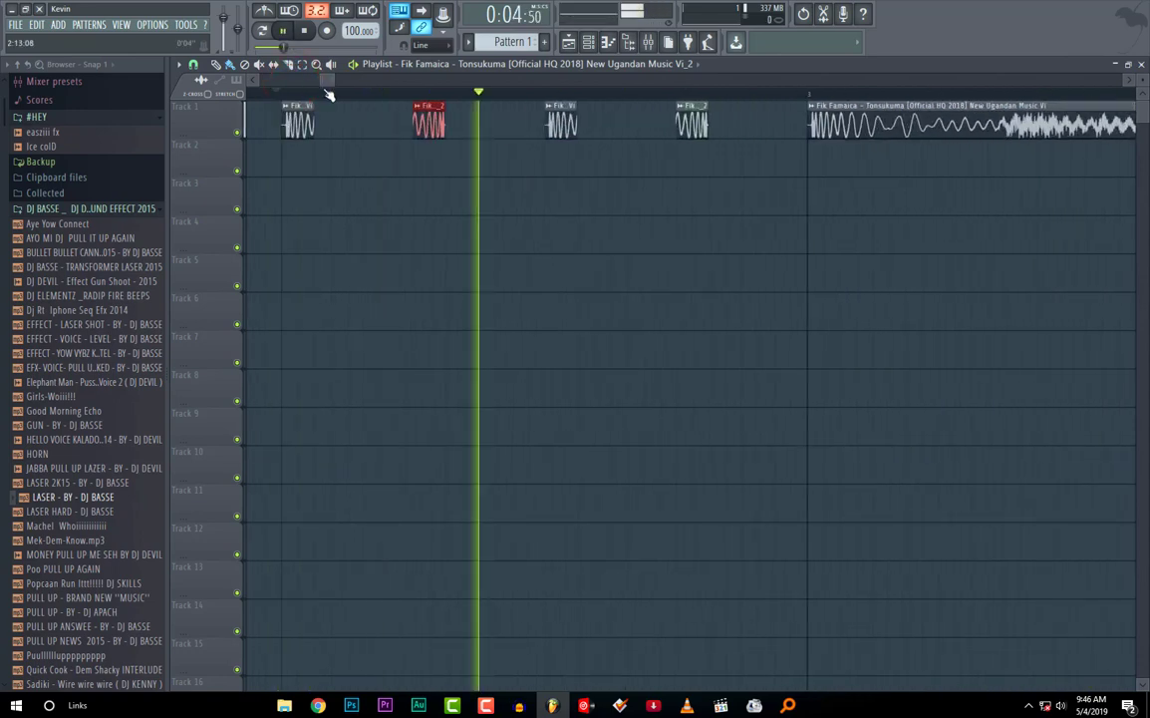
key("space")
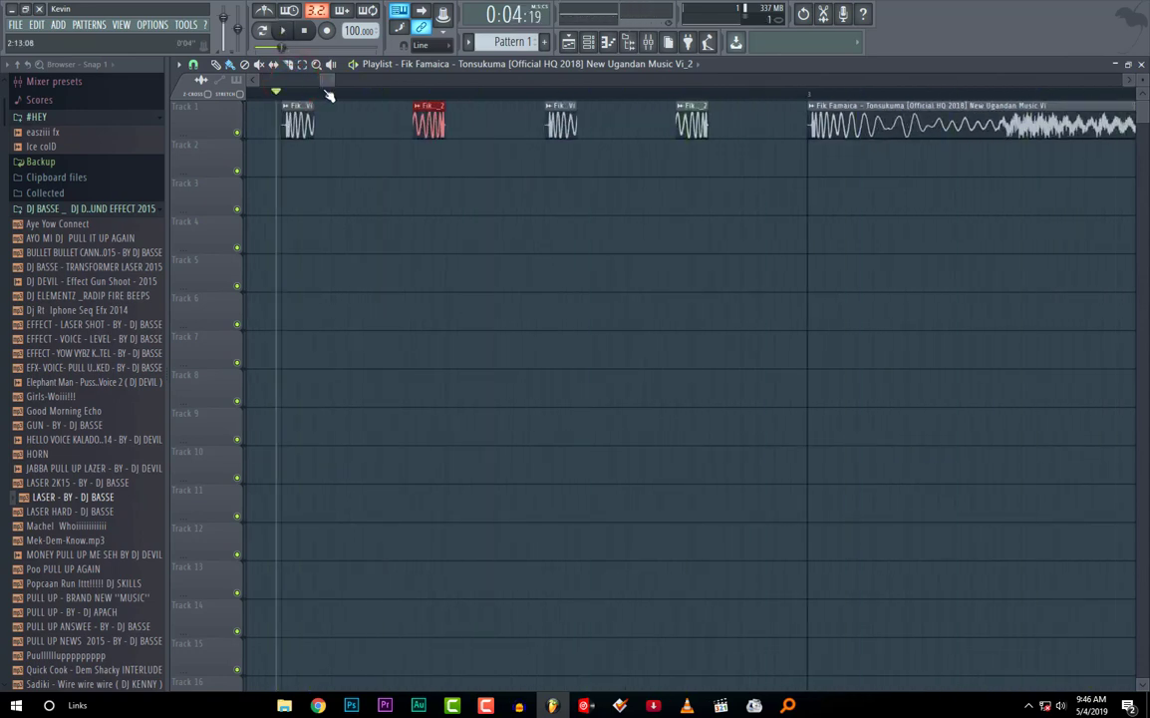
key("space")
key("space")
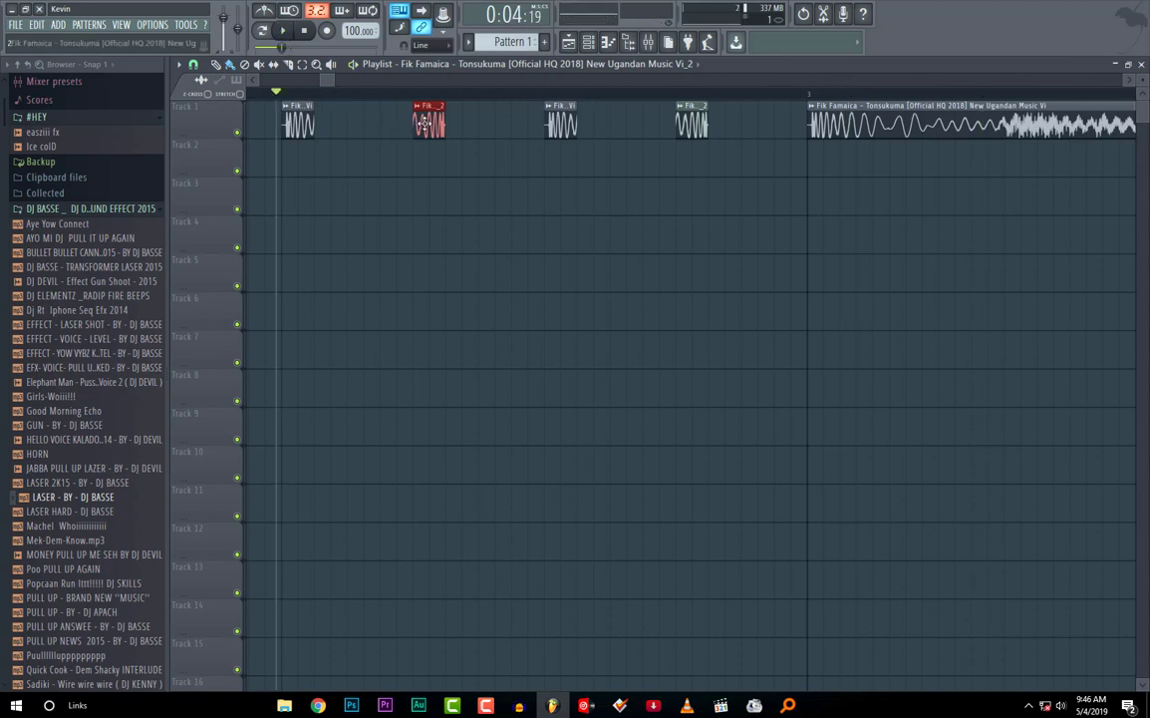
Step: Replace the reversed copy on beat 2 of bar 2 with the first short hit, and play the sequence
right_click(425, 122)
left_click_drag(300, 120, 432, 130)
key("space")
key("space")
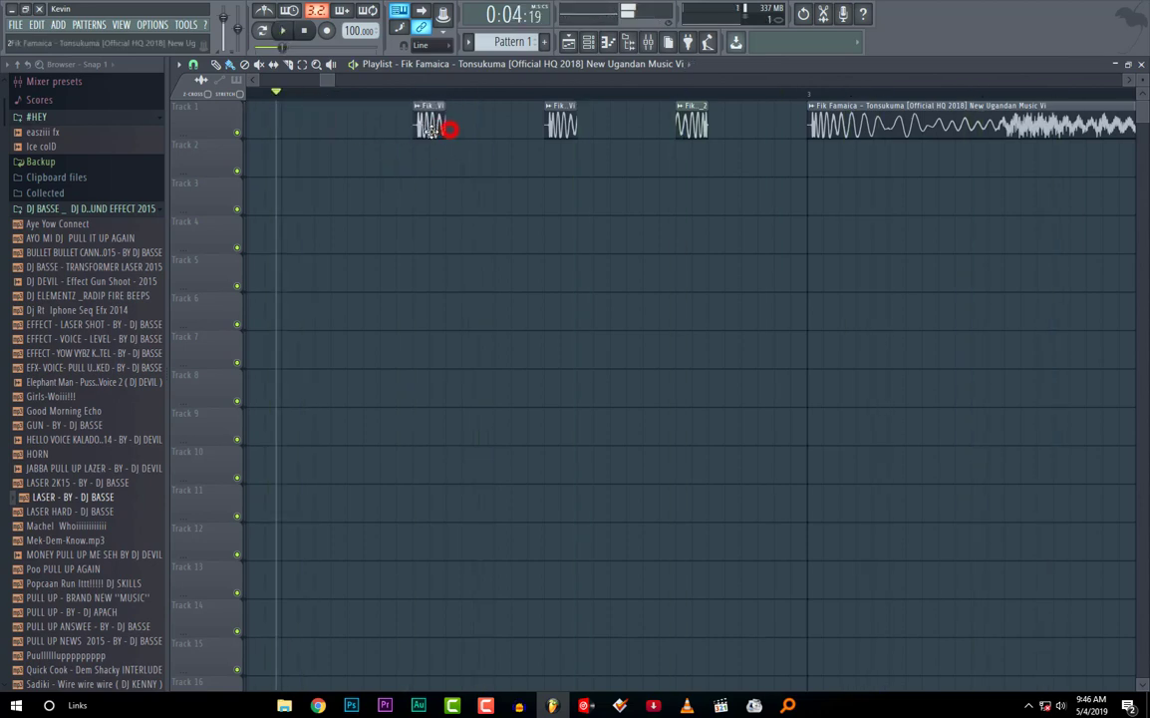
Step: Replay the hit sequence, then open the reference video UG DEC INTRO 2 in VLC, pause it and return to FL Studio
key("space")
key("space")
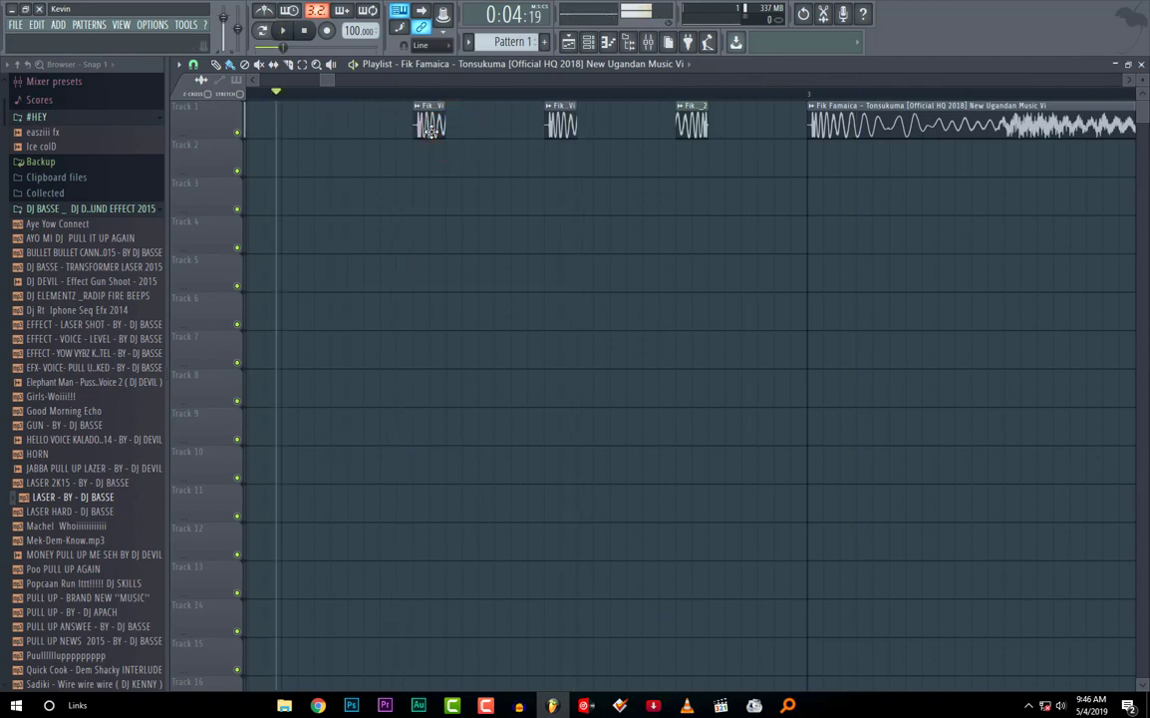
right_click(688, 706)
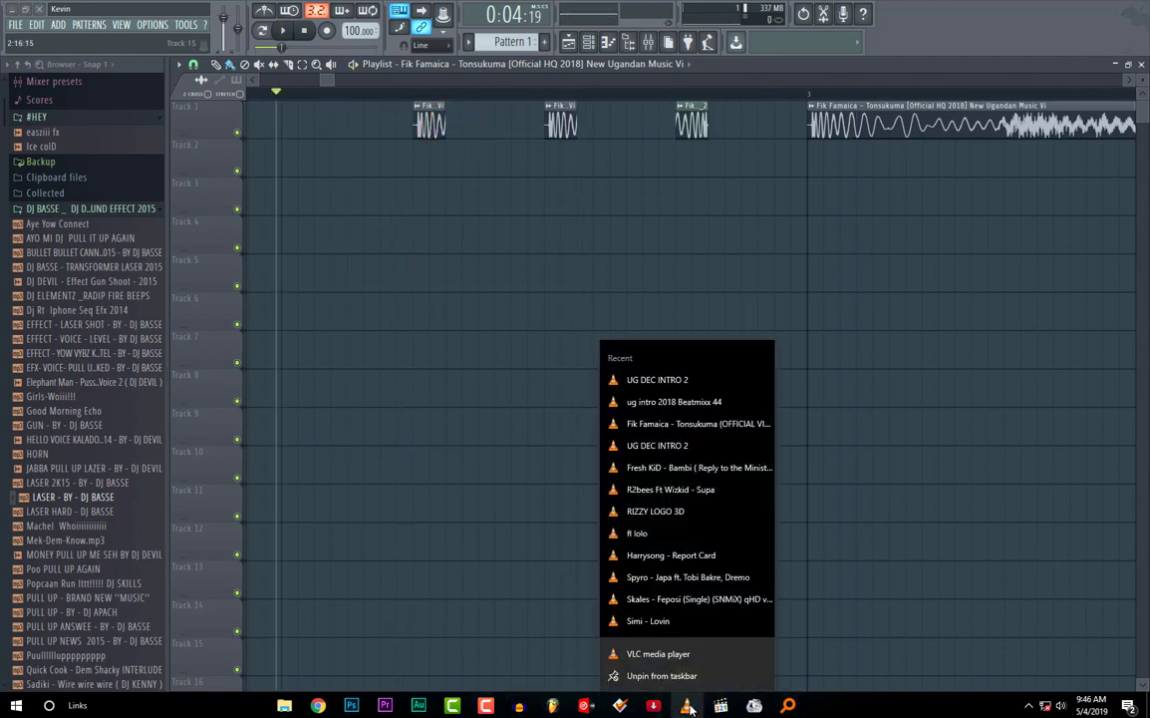
left_click(656, 381)
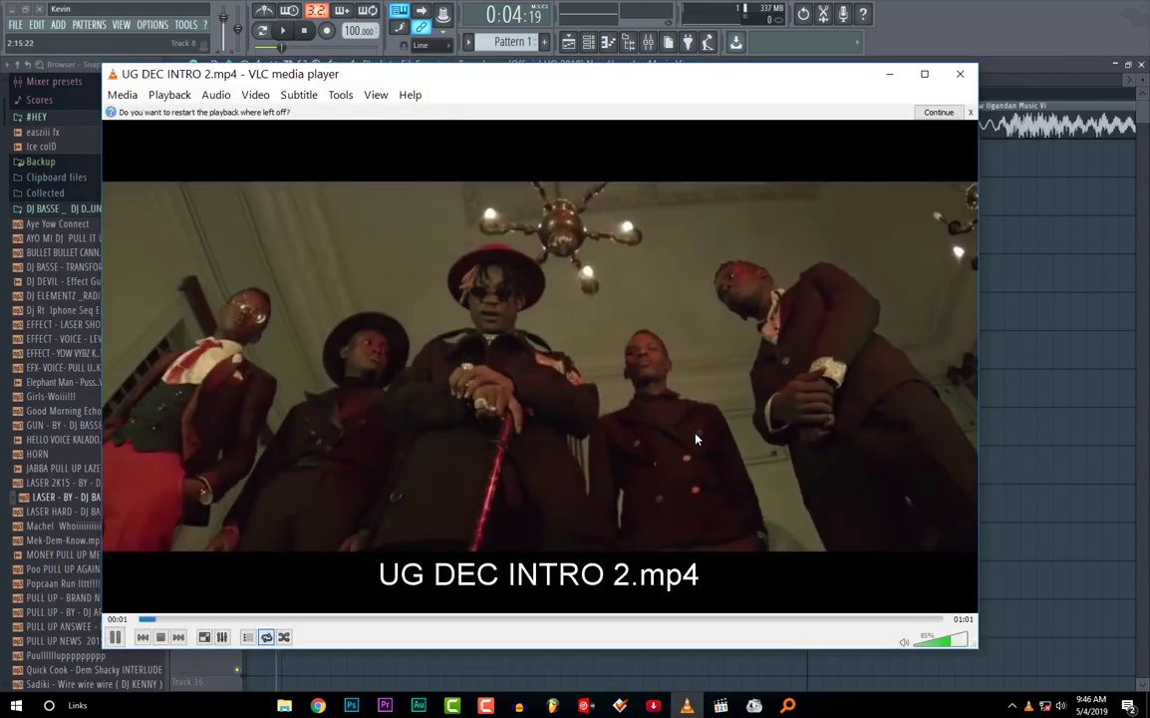
left_click(696, 438)
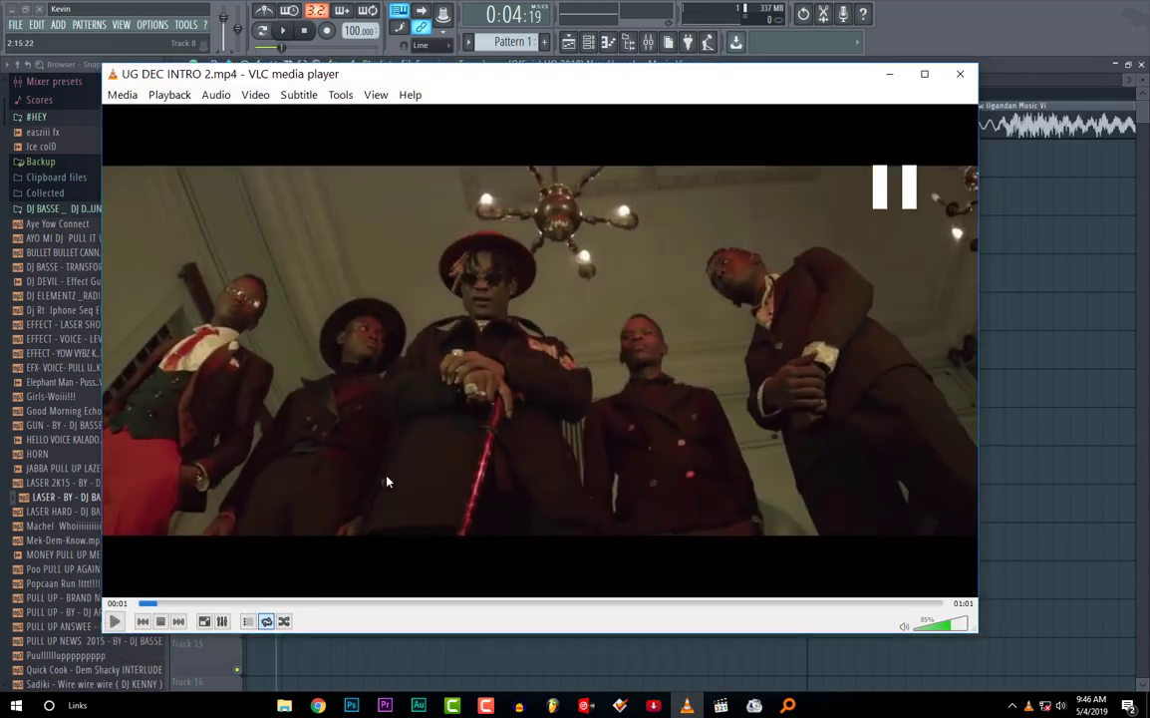
left_click(889, 73)
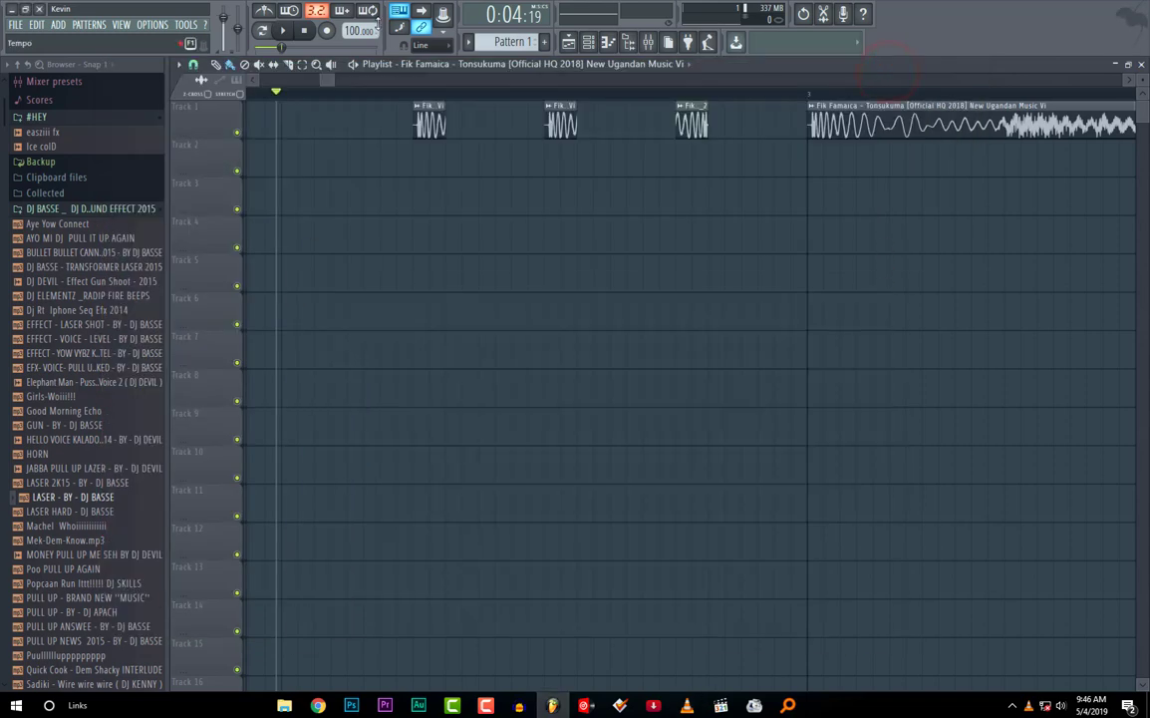
Step: Play the hits again and set the project tempo to 102 BPM
key("space")
key("space")
scroll(357, 31, "up", 1)
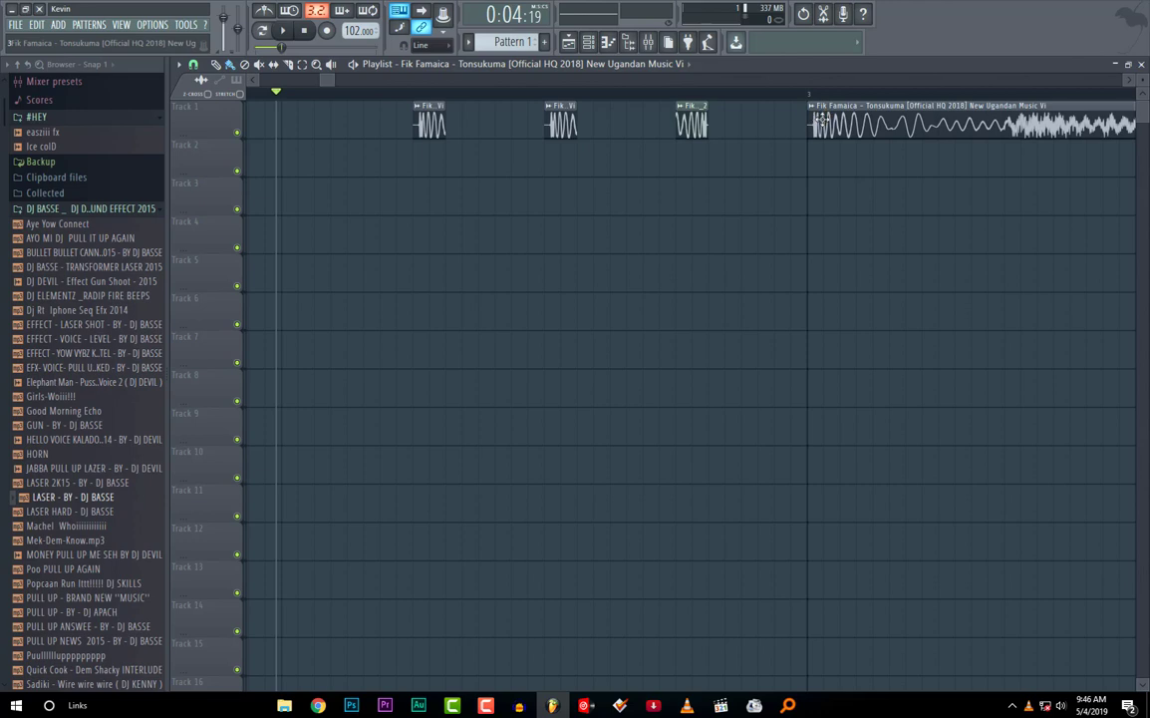
Step: Open the channel settings of the song clip at bar 3 and run tempo detection on its sample
left_click_drag(817, 122, 812, 126)
double_click(823, 114)
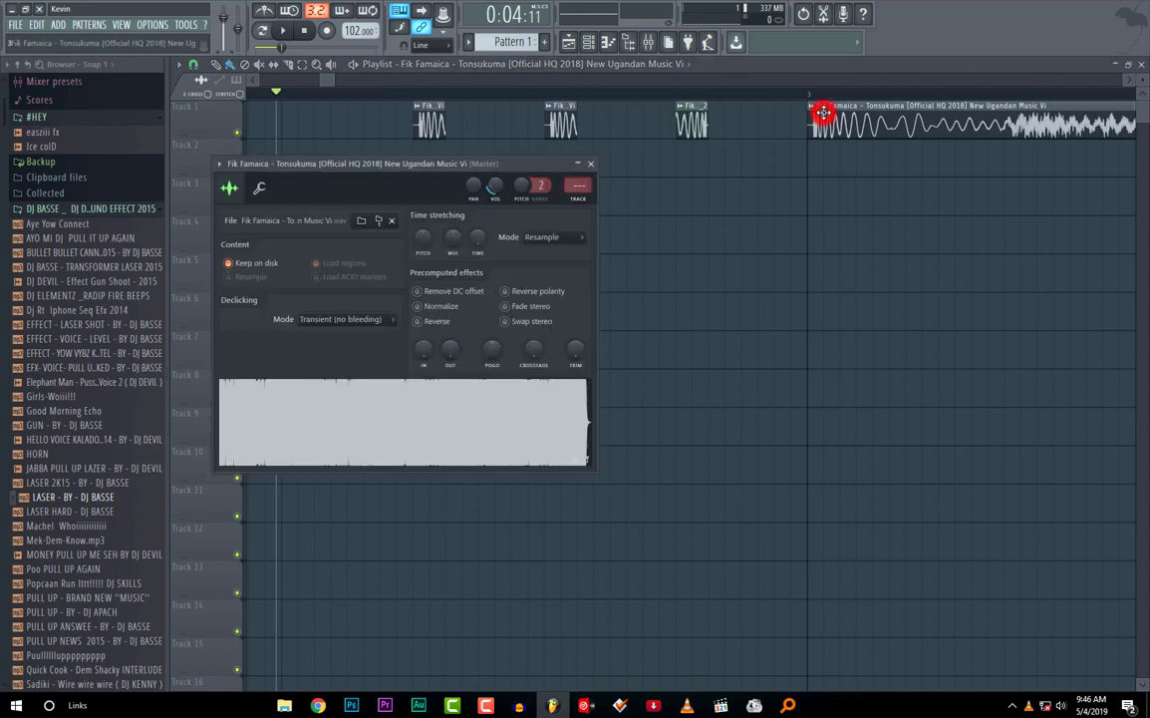
left_click(476, 237)
left_click(511, 264)
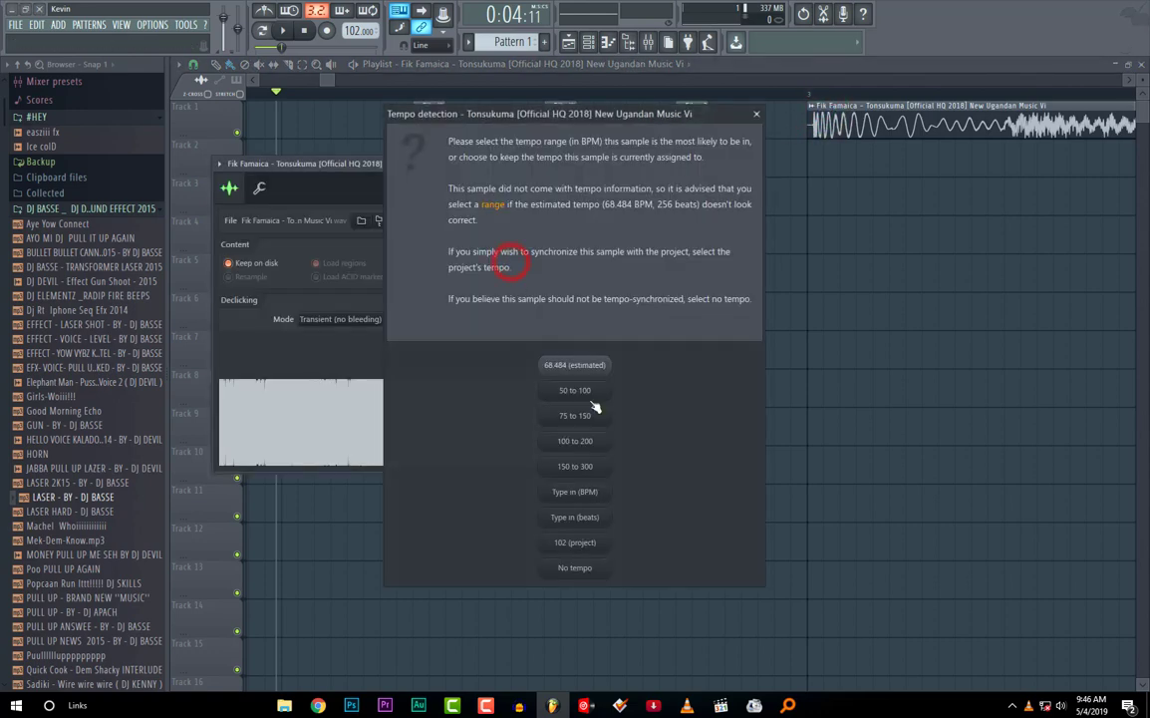
left_click(591, 411)
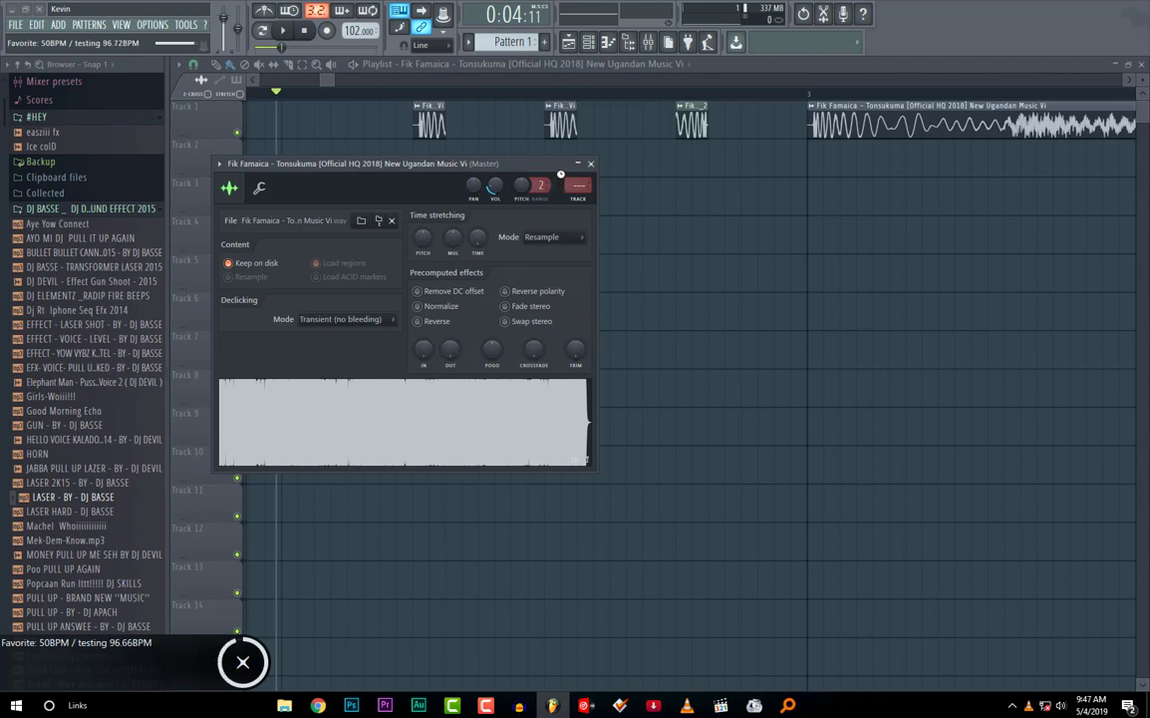
Step: Play the hits on Track 1 repeatedly from just before beat 2 of bar 2 to check their timing
left_click(378, 95)
key("space")
left_click(380, 97)
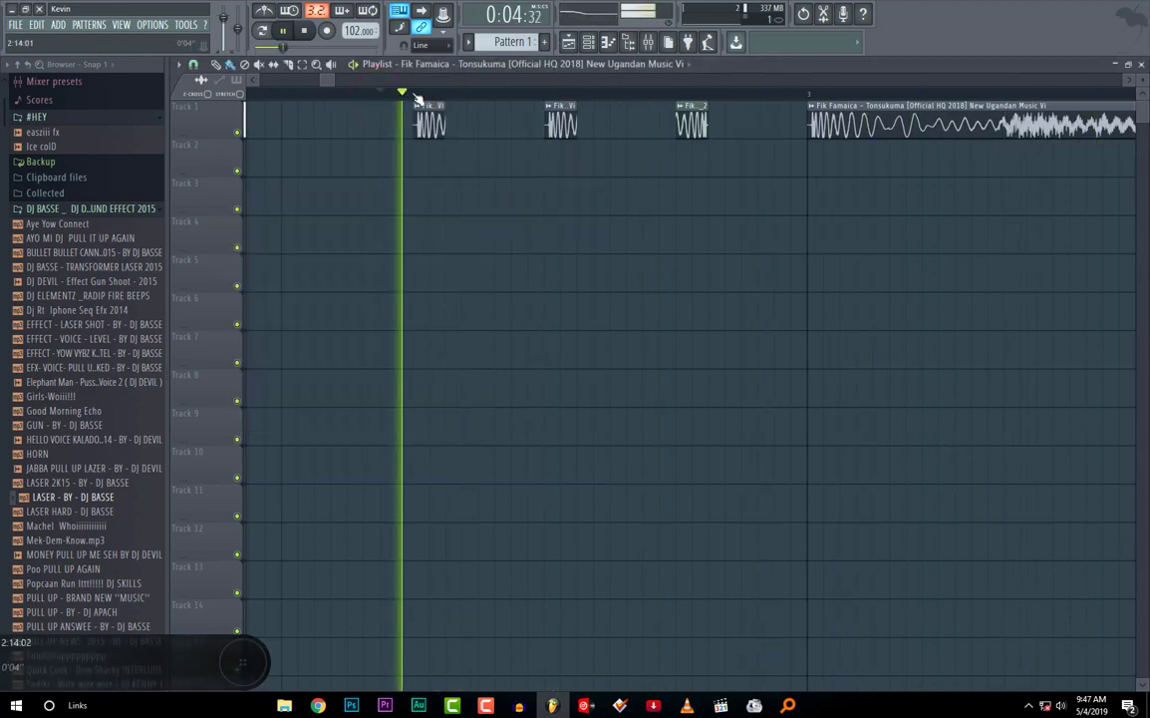
key("space")
key("space")
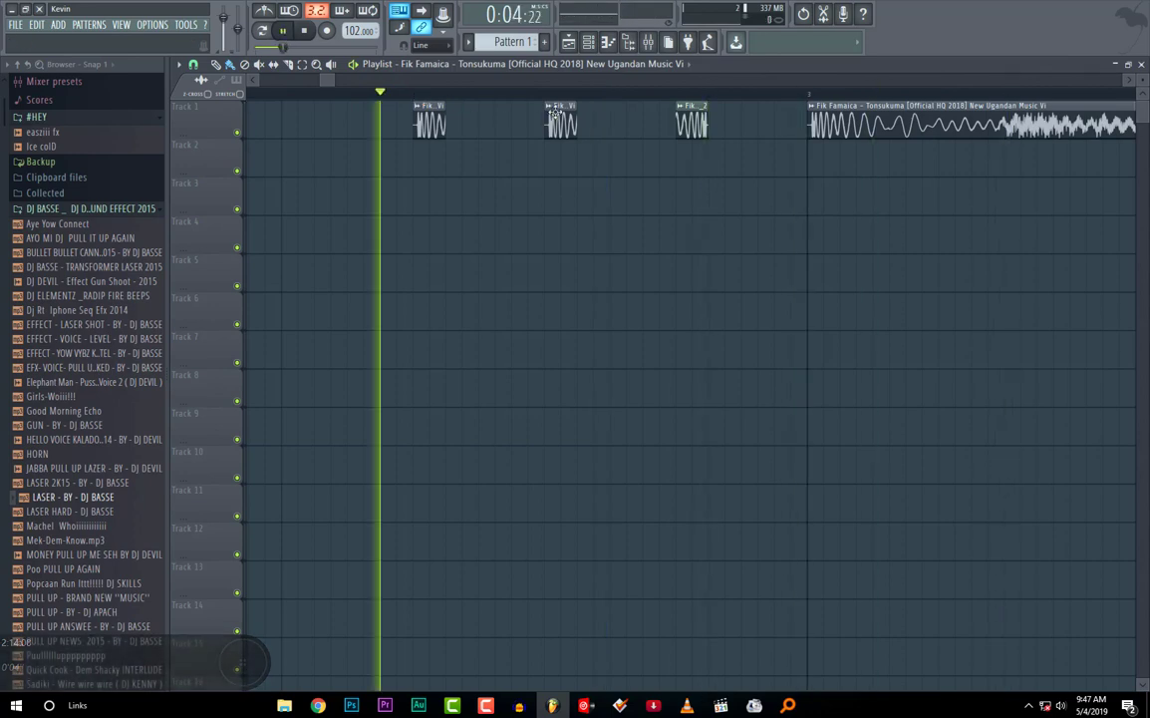
key("space")
key("space")
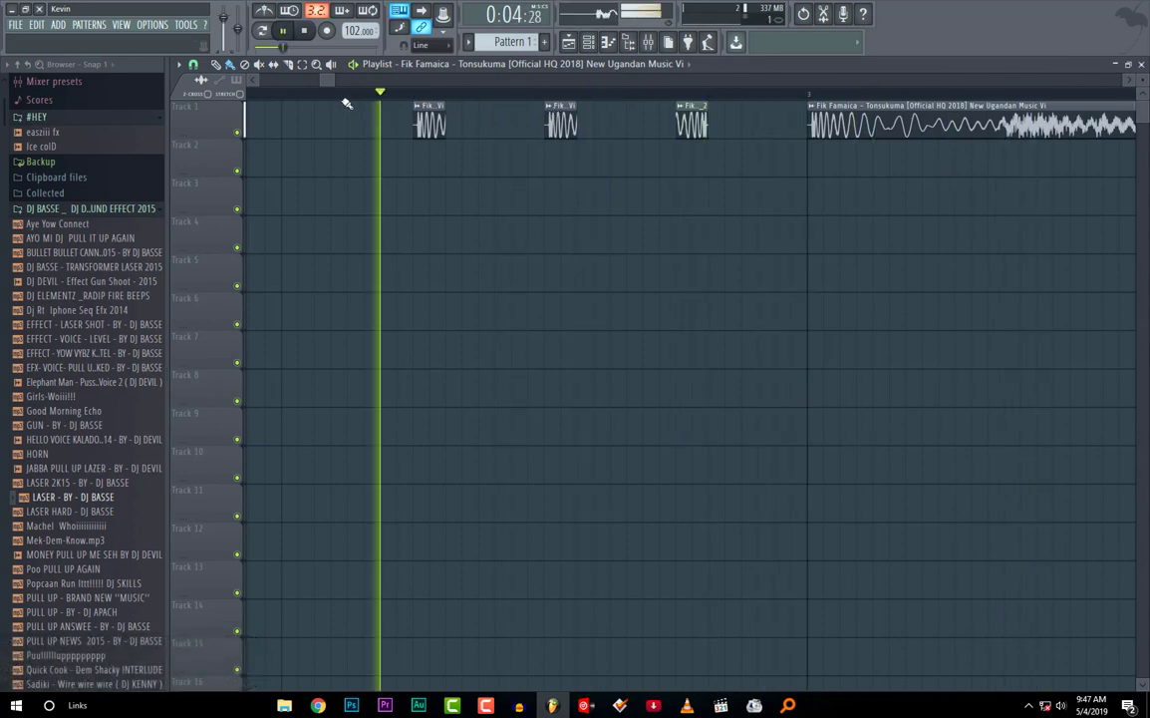
mouse_move(329, 82)
left_mouse_down()
mouse_move(364, 84)
mouse_move(329, 80)
left_mouse_up()
key("space")
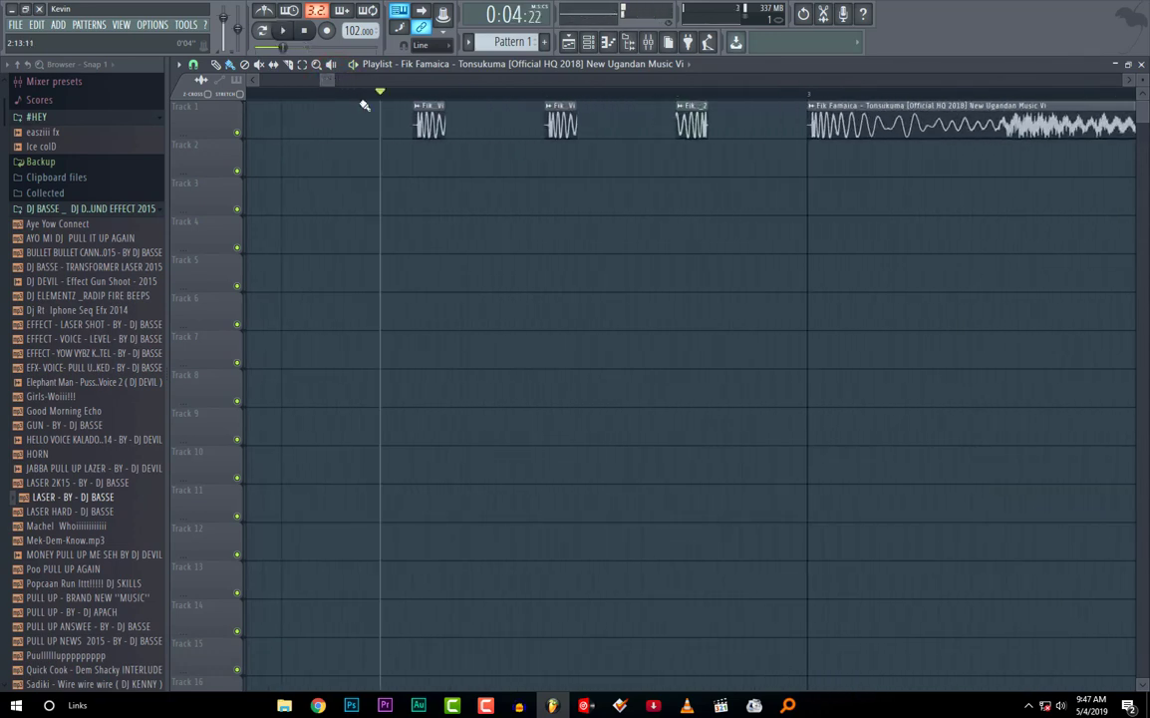
key("space")
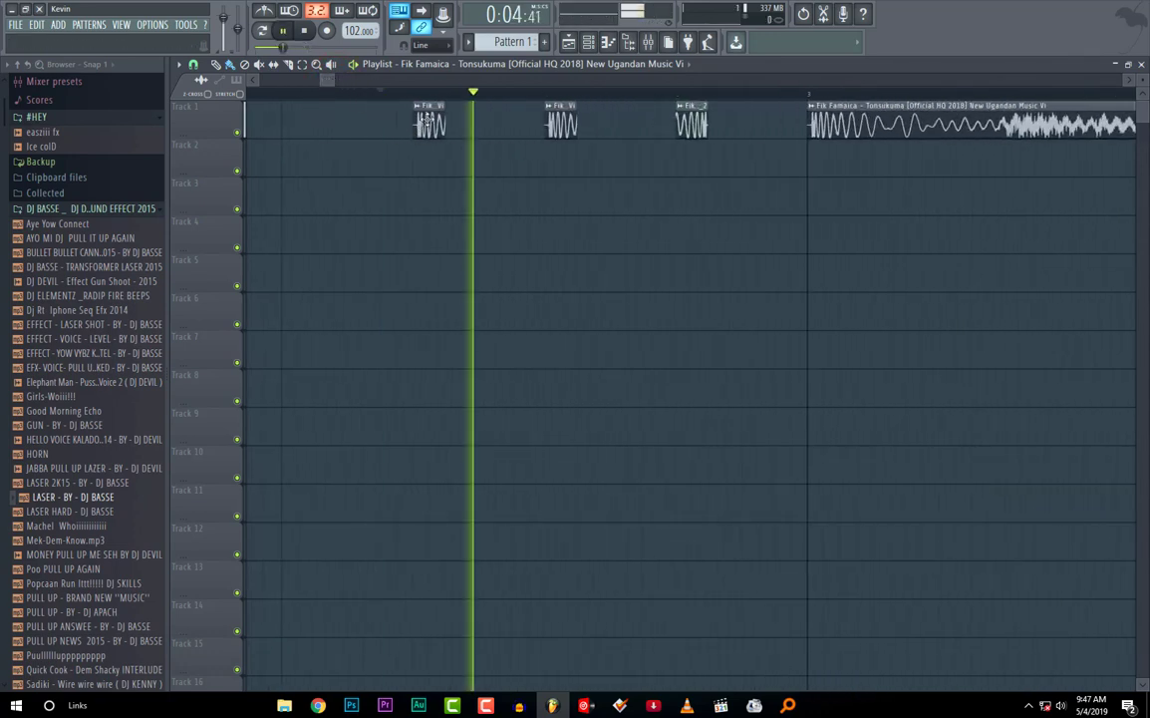
key("space")
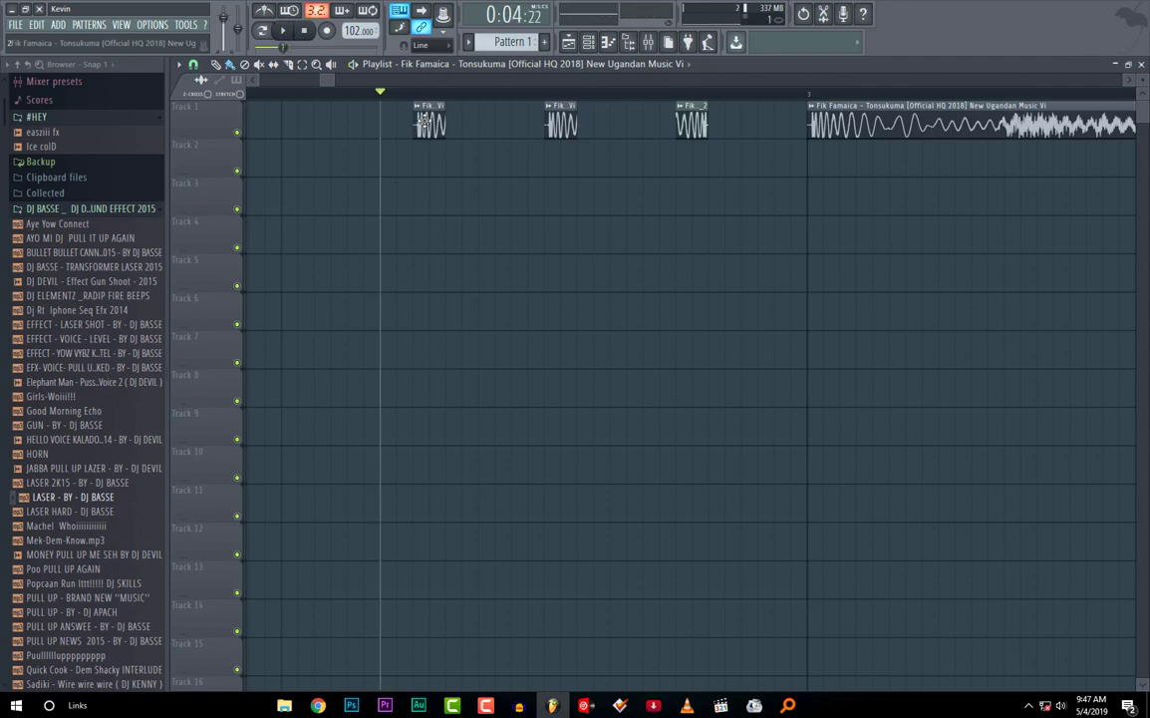
Step: Play the hits on through into the song clip that starts at bar 3 on Track 1, restarting from the same point
key("space")
left_click_drag(329, 80, 468, 76)
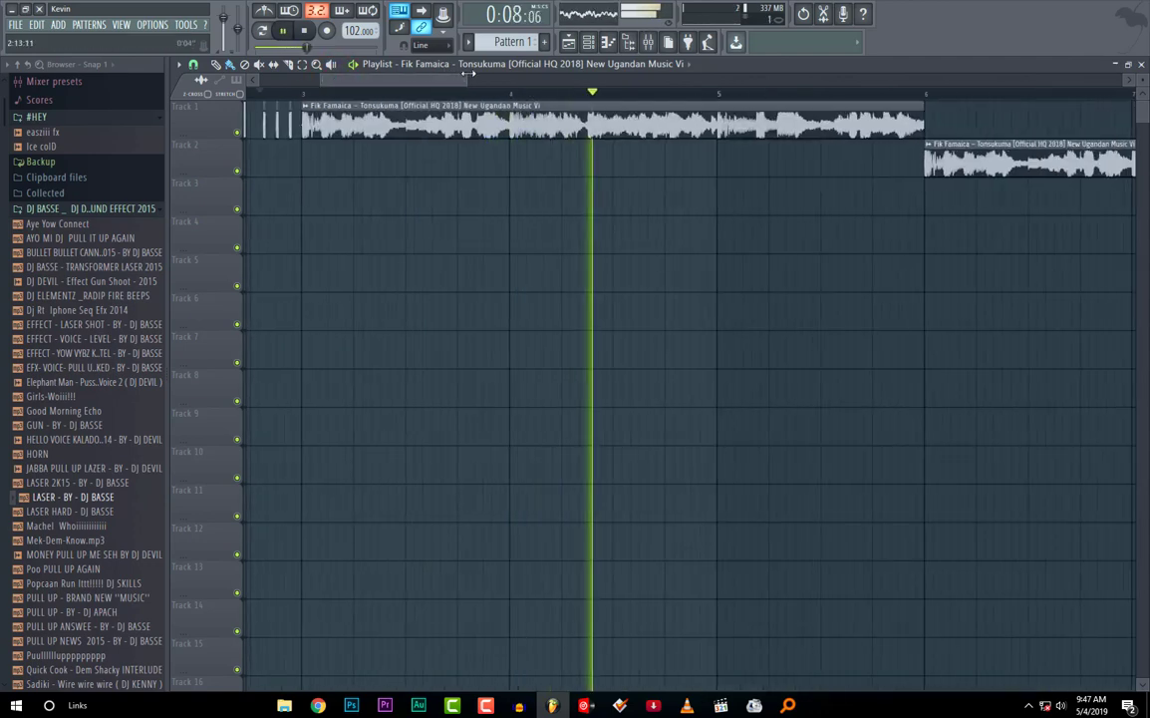
key("space")
key("space")
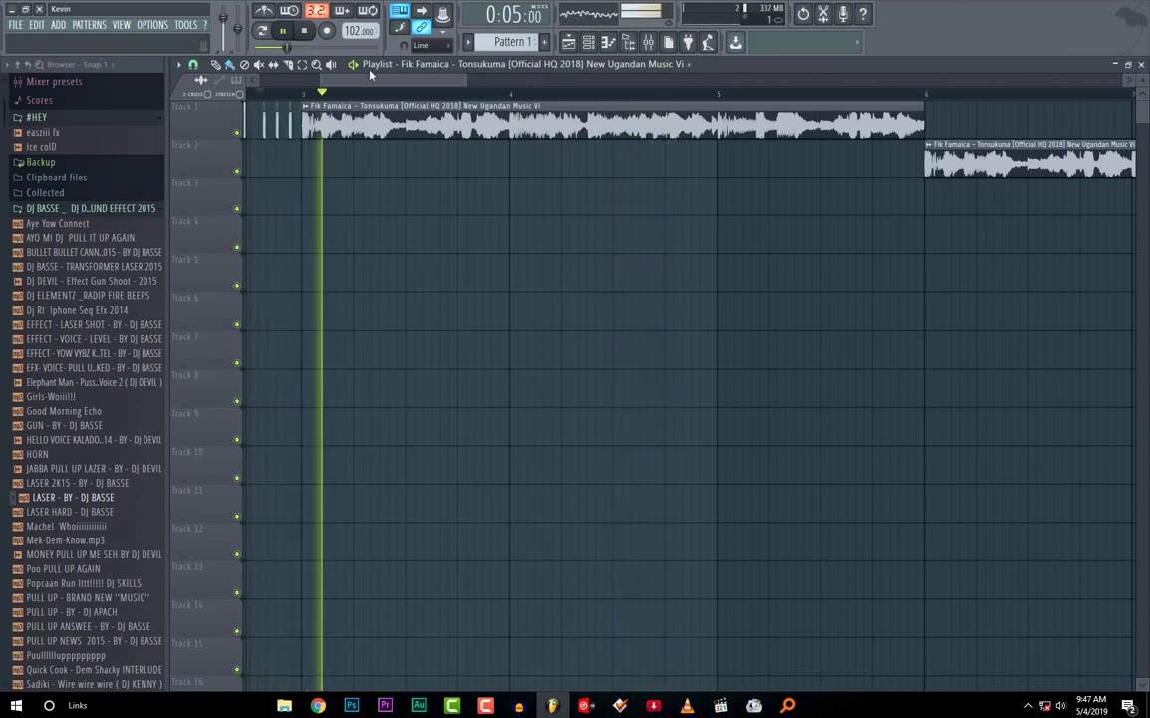
key("space")
key("space")
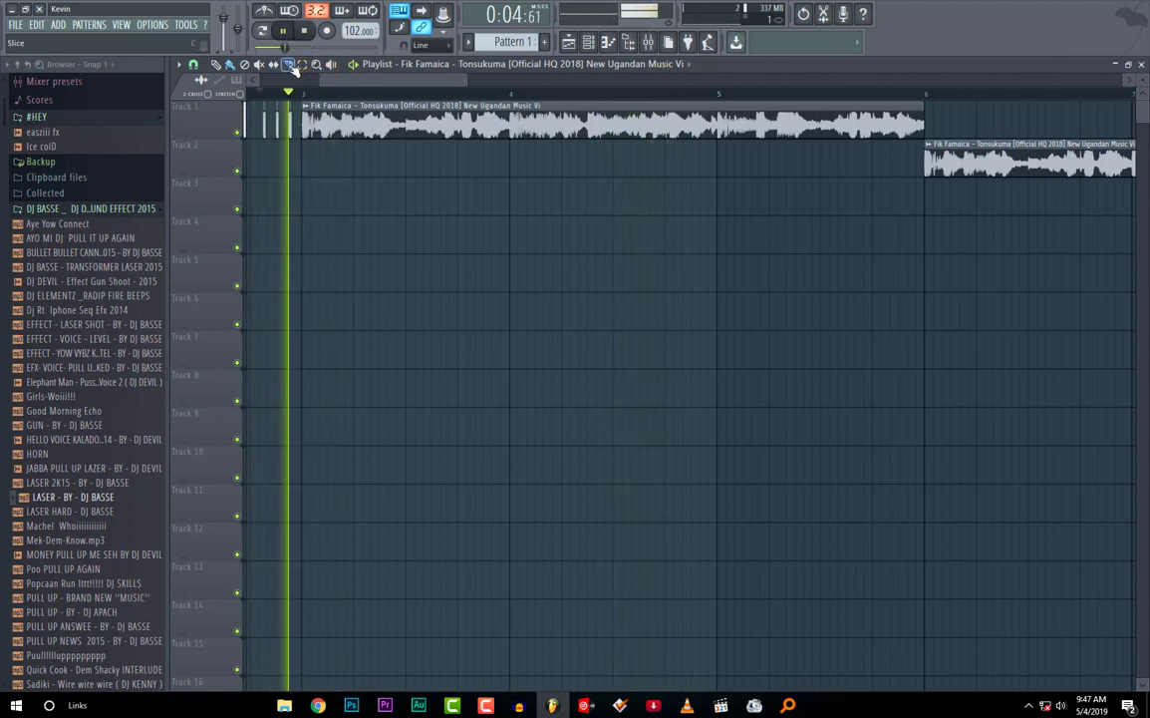
Step: Slice the song clip on Track 1 at bar 5 and replay from before the hits
left_click(717, 142)
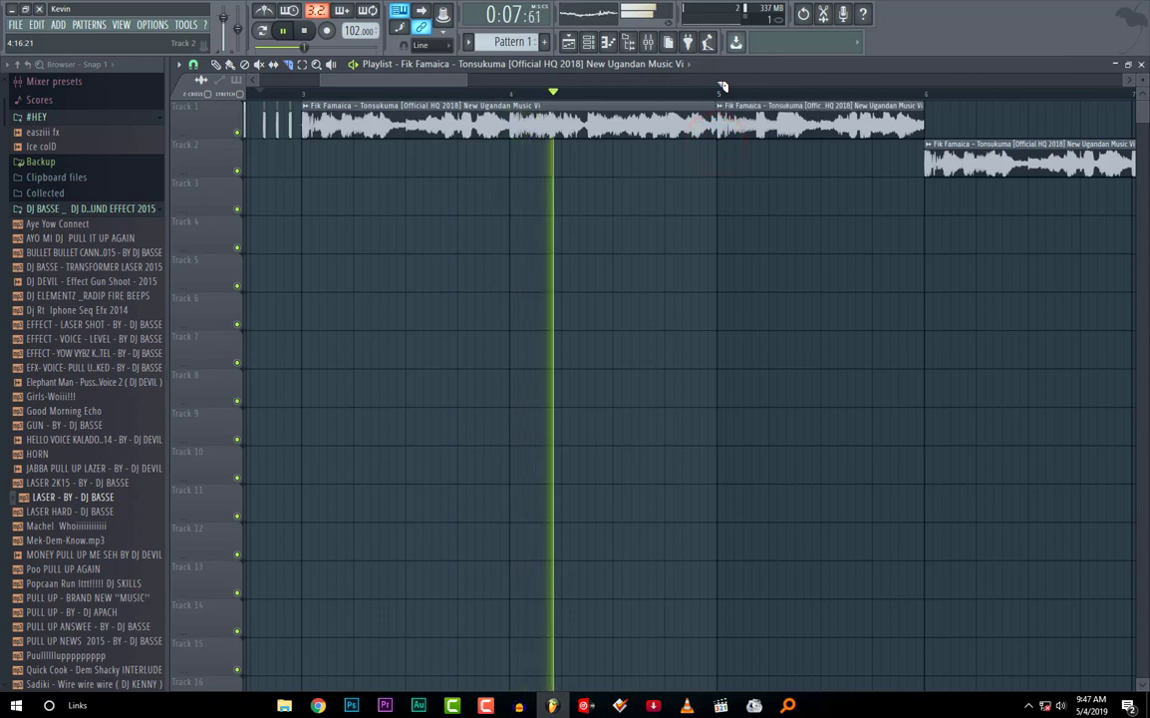
key("space")
key("space")
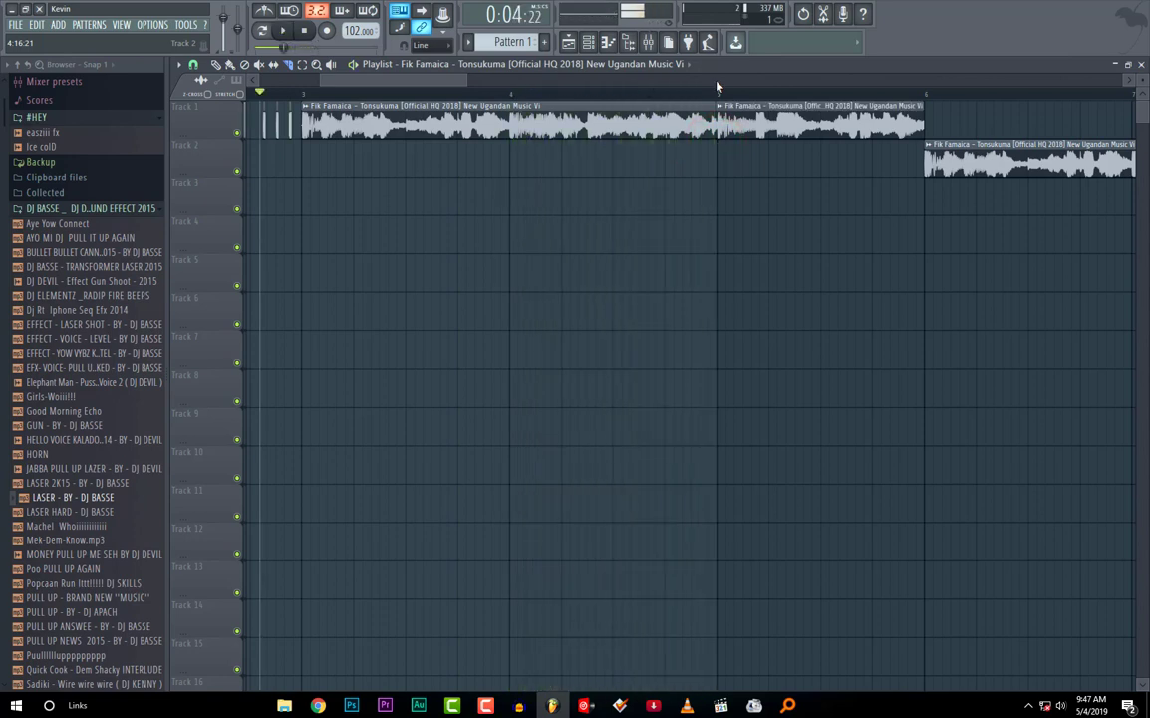
key("space")
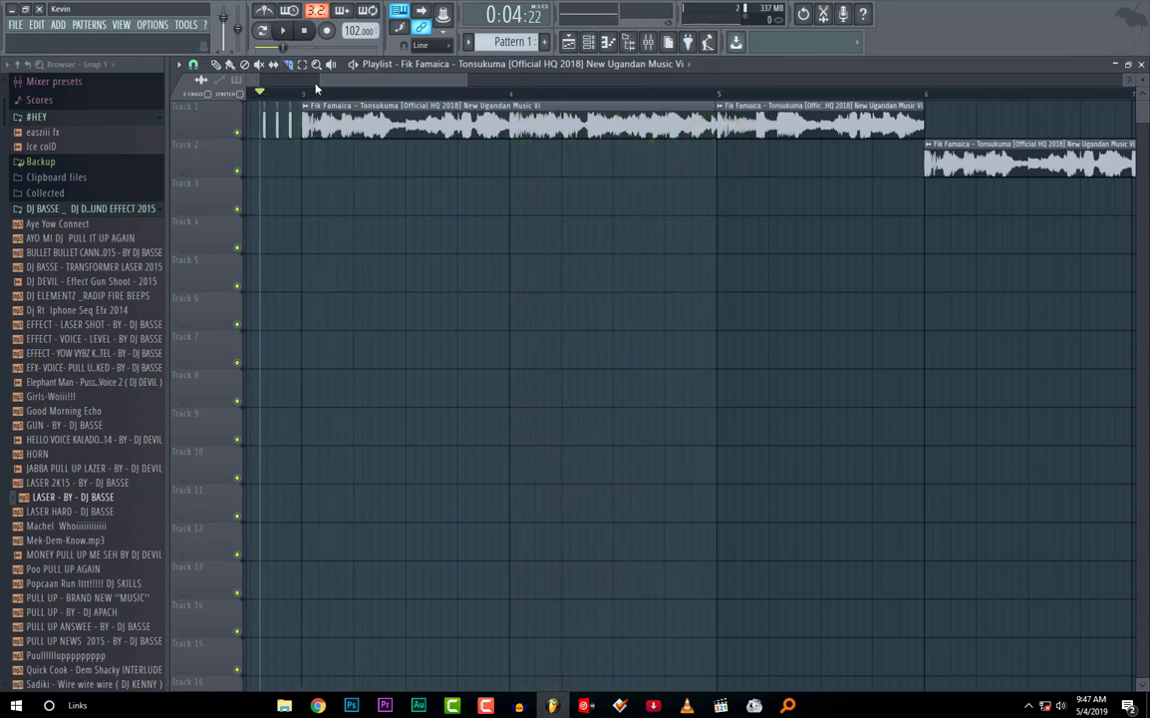
Step: Make the sliced part starting at bar 5 unique and move it down to Track 4
mouse_move(316, 88)
left_mouse_down()
mouse_move(400, 82)
mouse_move(309, 86)
left_mouse_up()
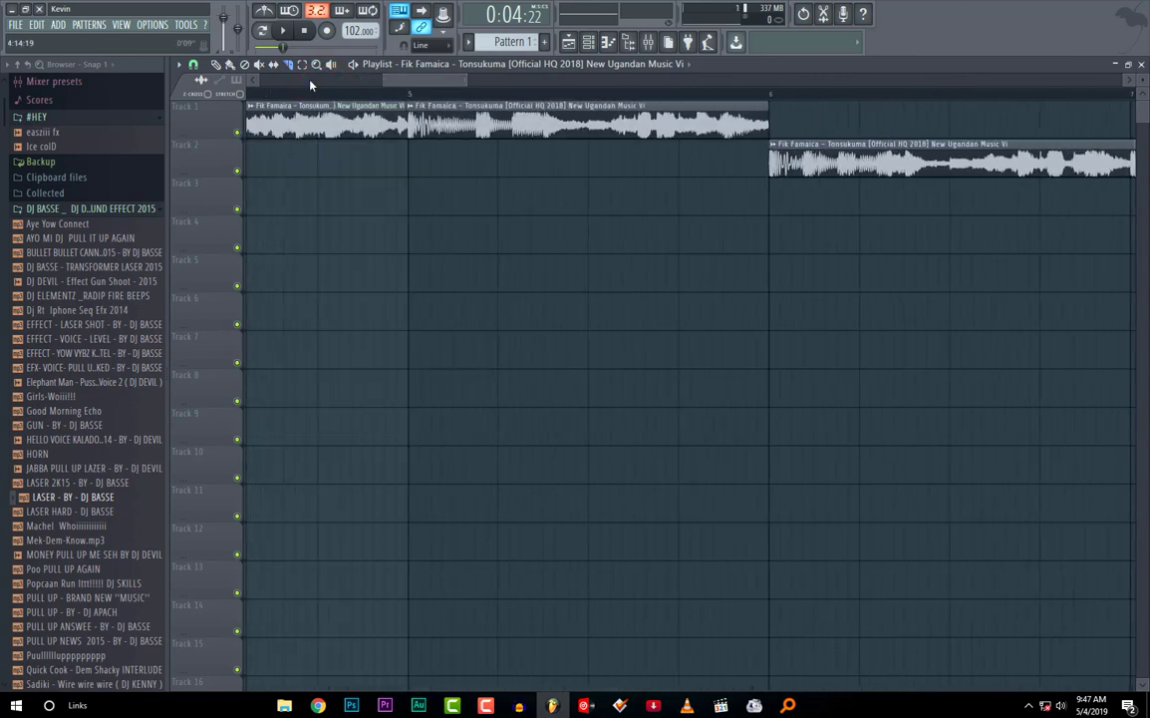
left_click(410, 104)
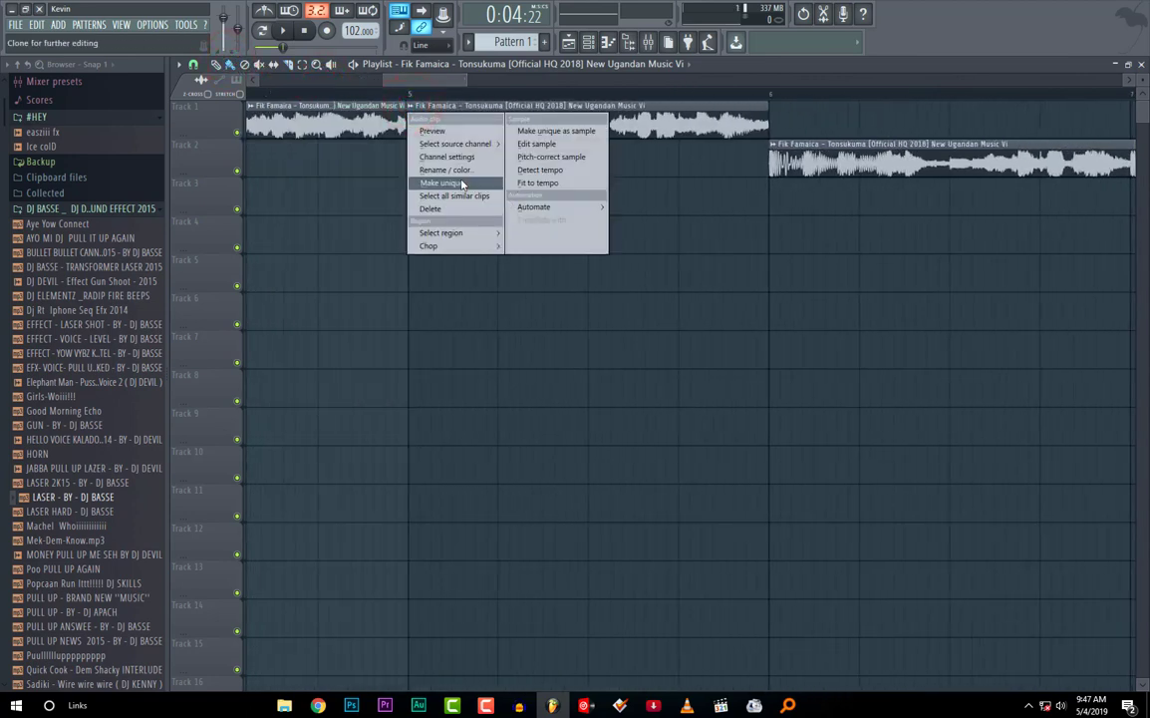
left_click(461, 186)
left_click_drag(487, 115, 491, 233)
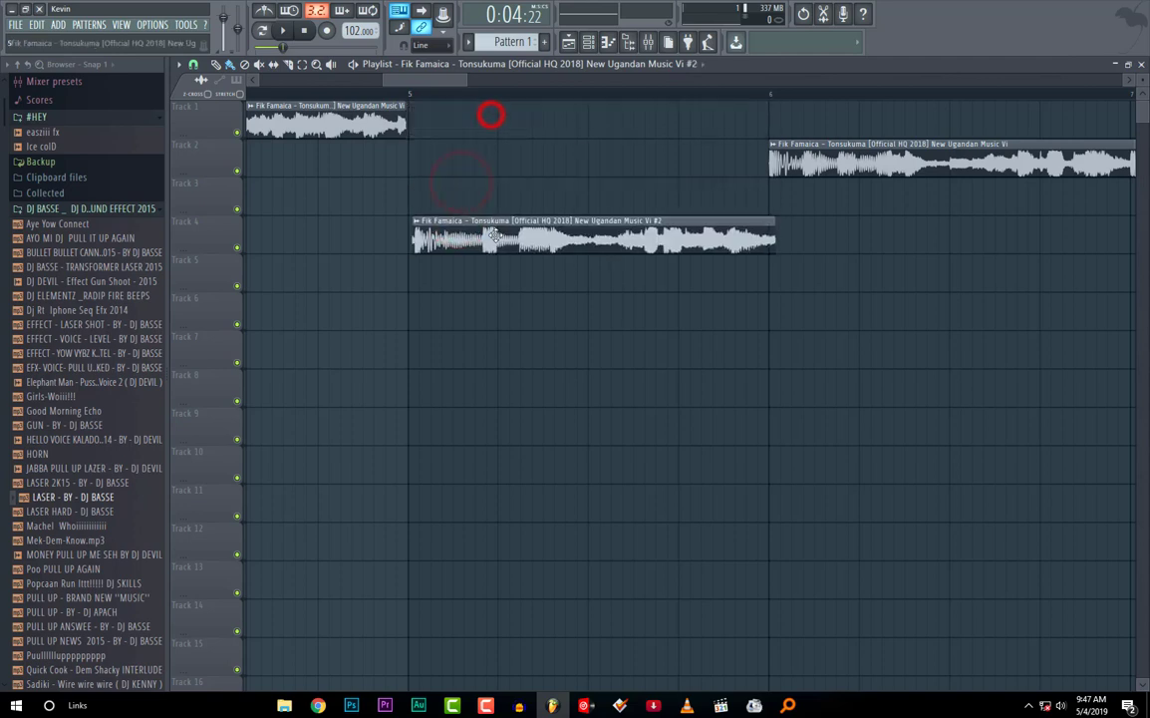
Step: Make the Track 4 clip unique once more, confirming the action, and check its automation options
left_click(414, 224)
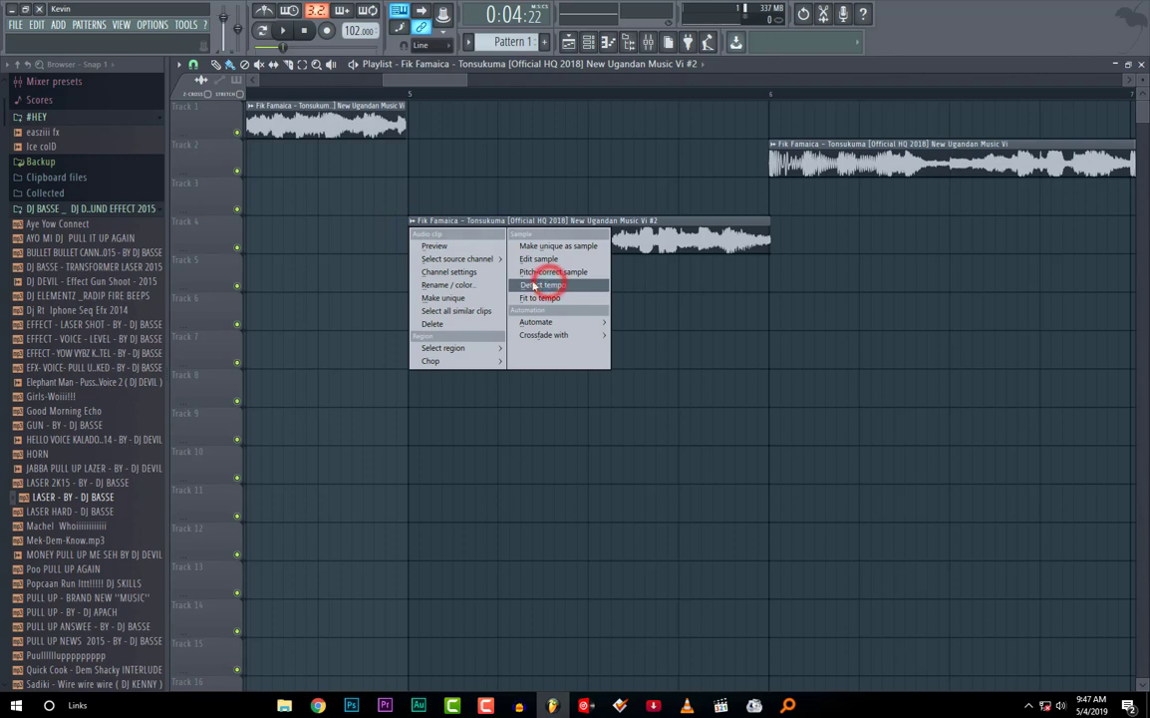
left_click(471, 300)
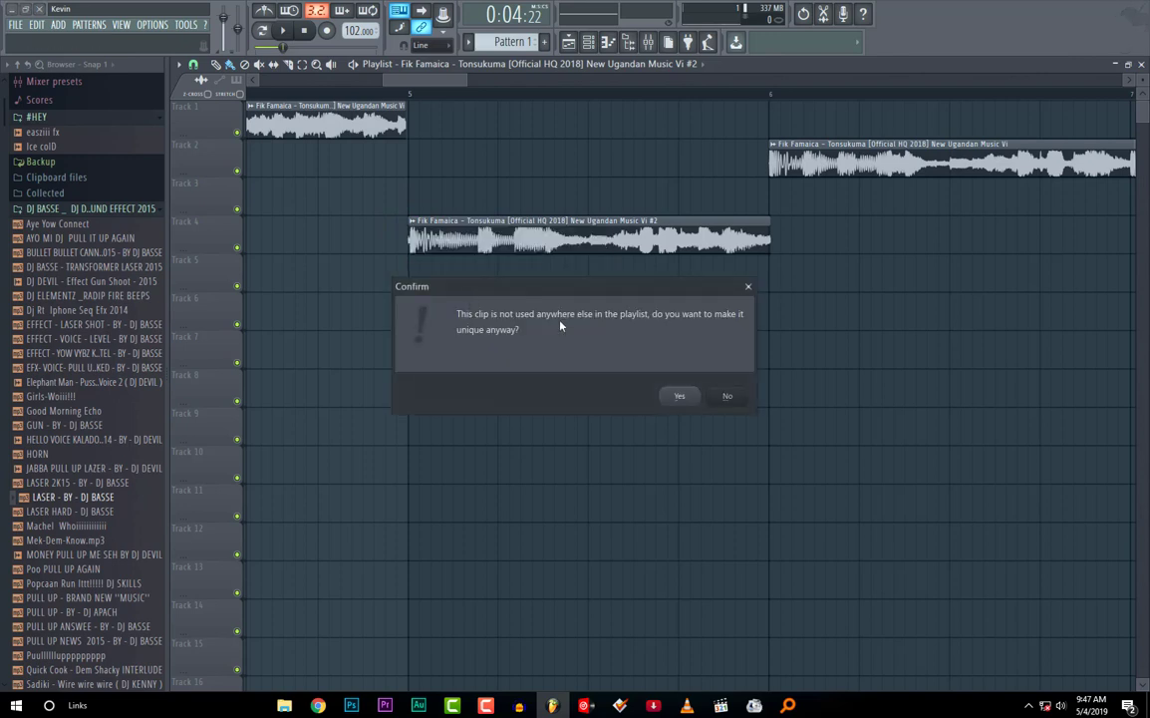
left_click(677, 397)
left_click(412, 227)
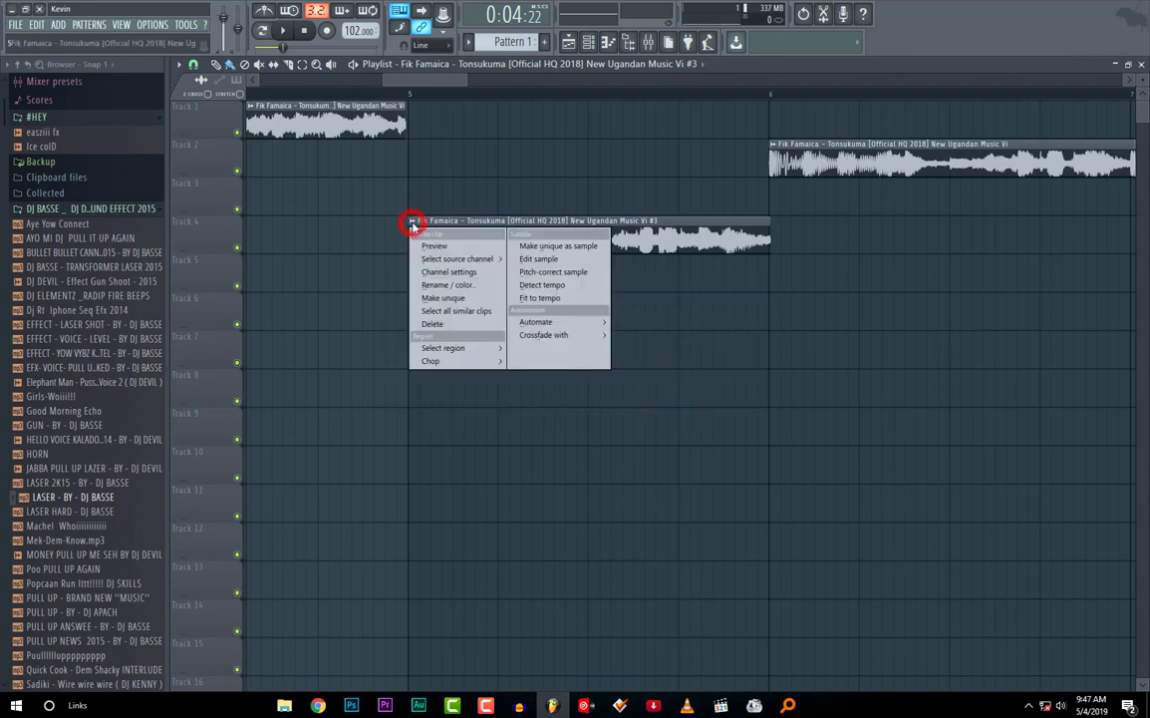
mouse_move(554, 332)
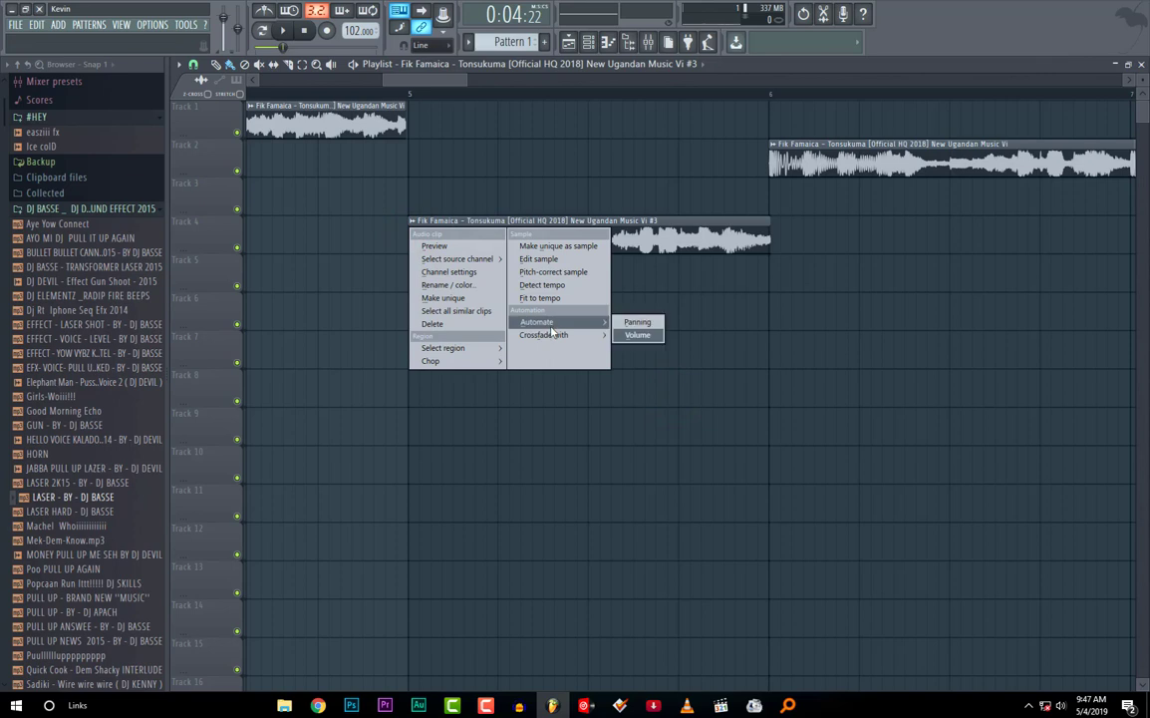
left_click(617, 222)
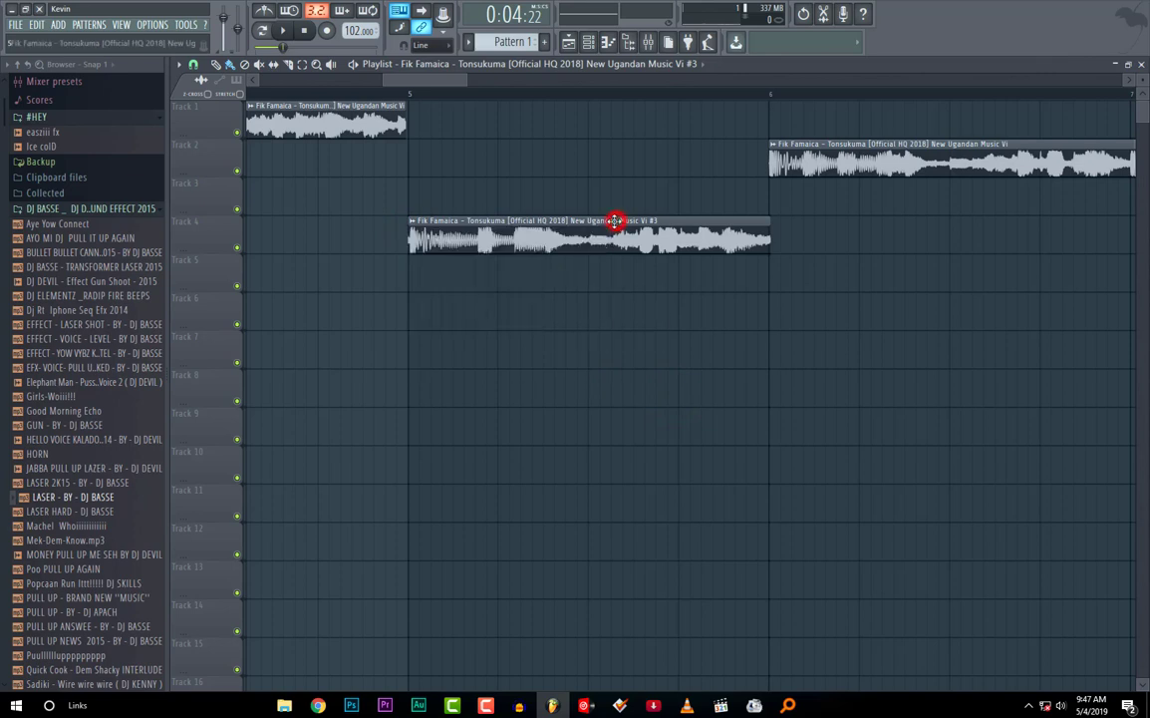
Step: Route the Track 4 clip's channel to mixer track 5 and lower that track's EQ low-shelf level to -18.0
double_click(549, 239)
left_click(275, 217)
left_click(488, 259)
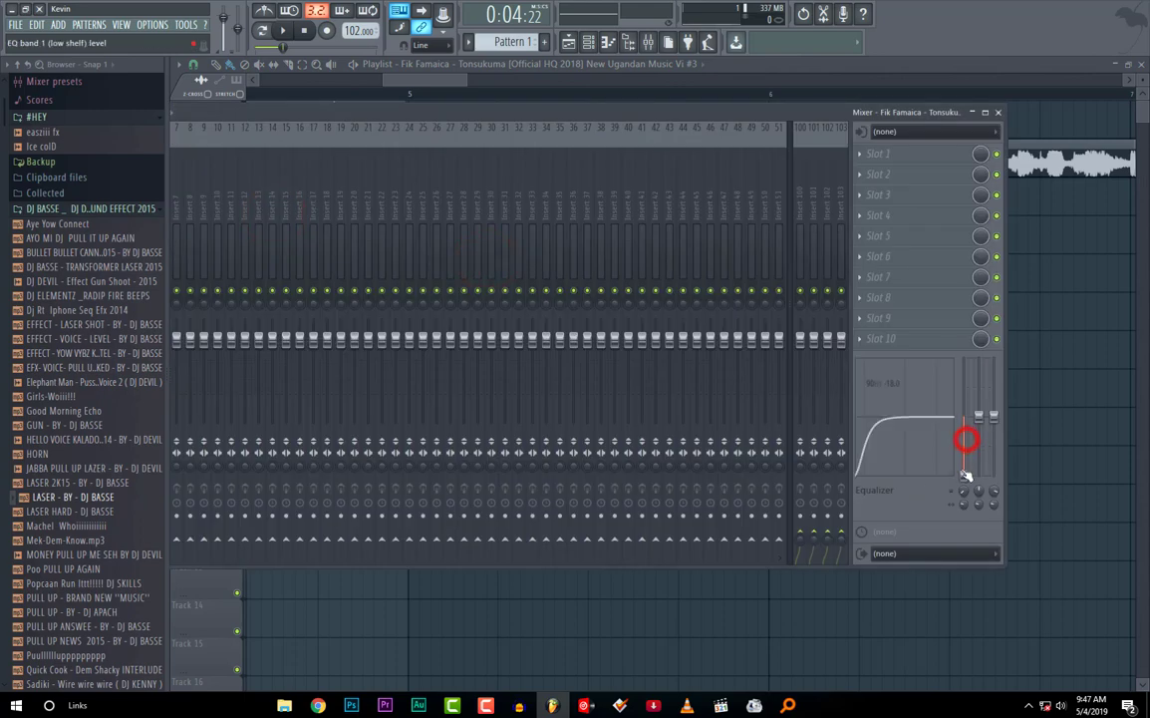
Step: Raise the EQ low-shelf frequency on mixer track 5 during playback, then minimise the mixer and close the clip's channel settings
key("space")
left_click_drag(626, 122, 550, 228)
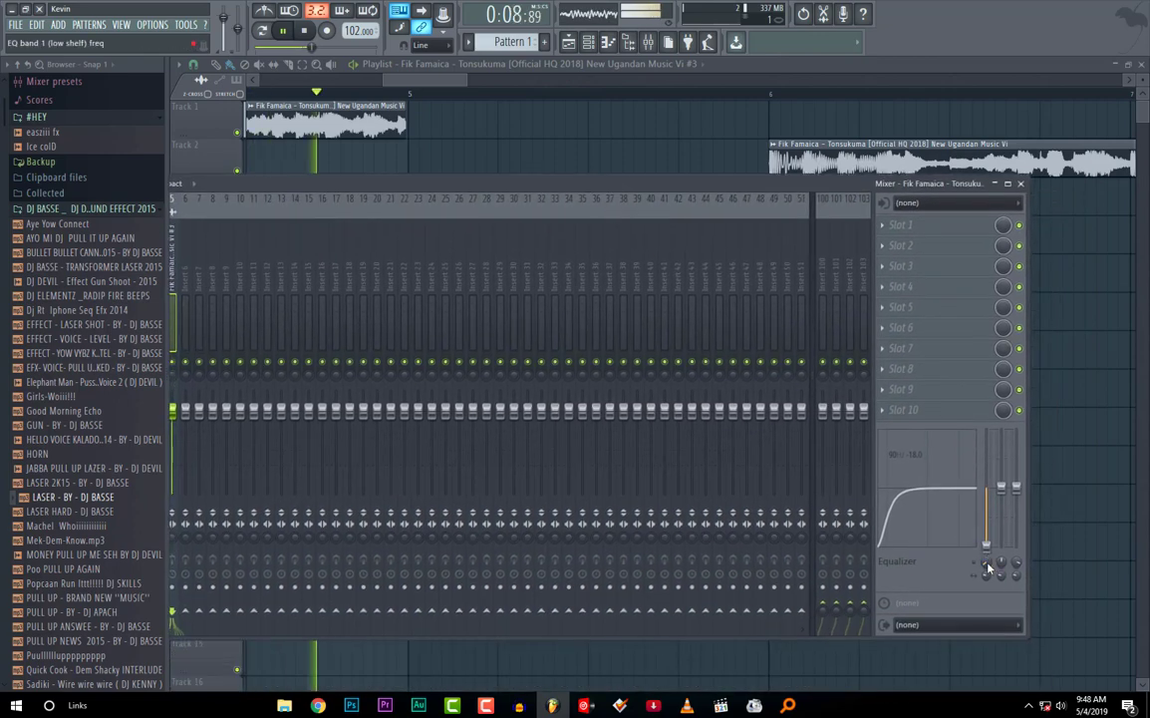
left_click_drag(986, 562, 987, 558)
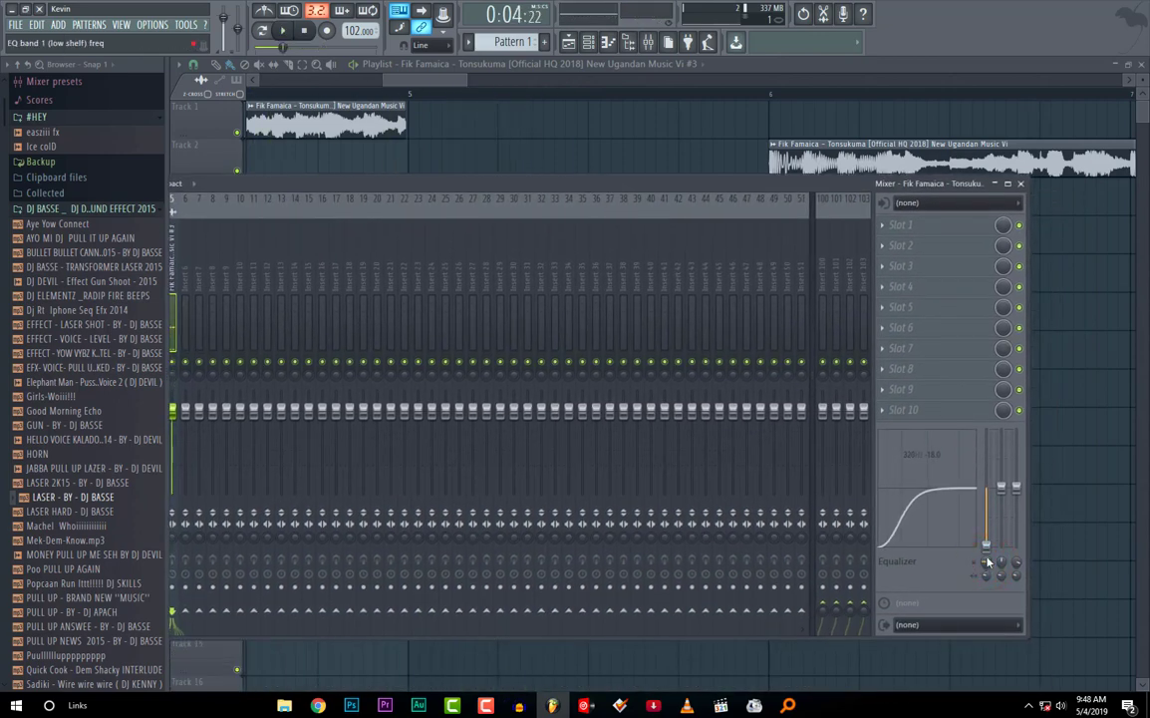
left_click(995, 184)
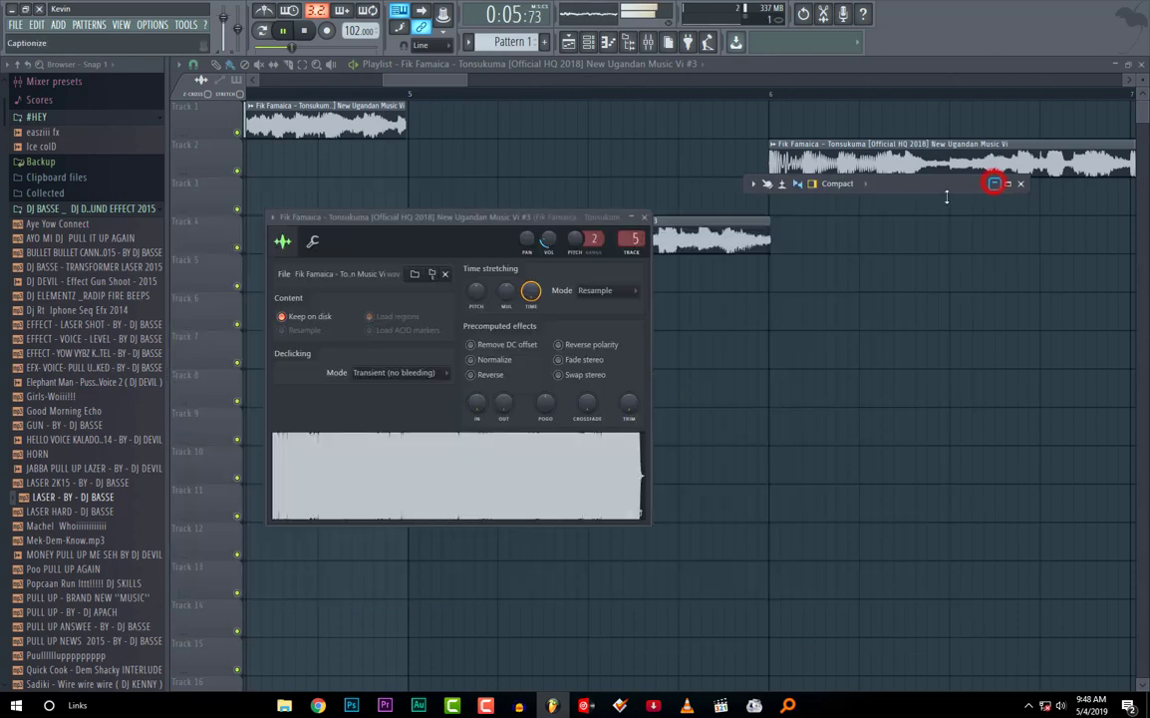
left_click(632, 219)
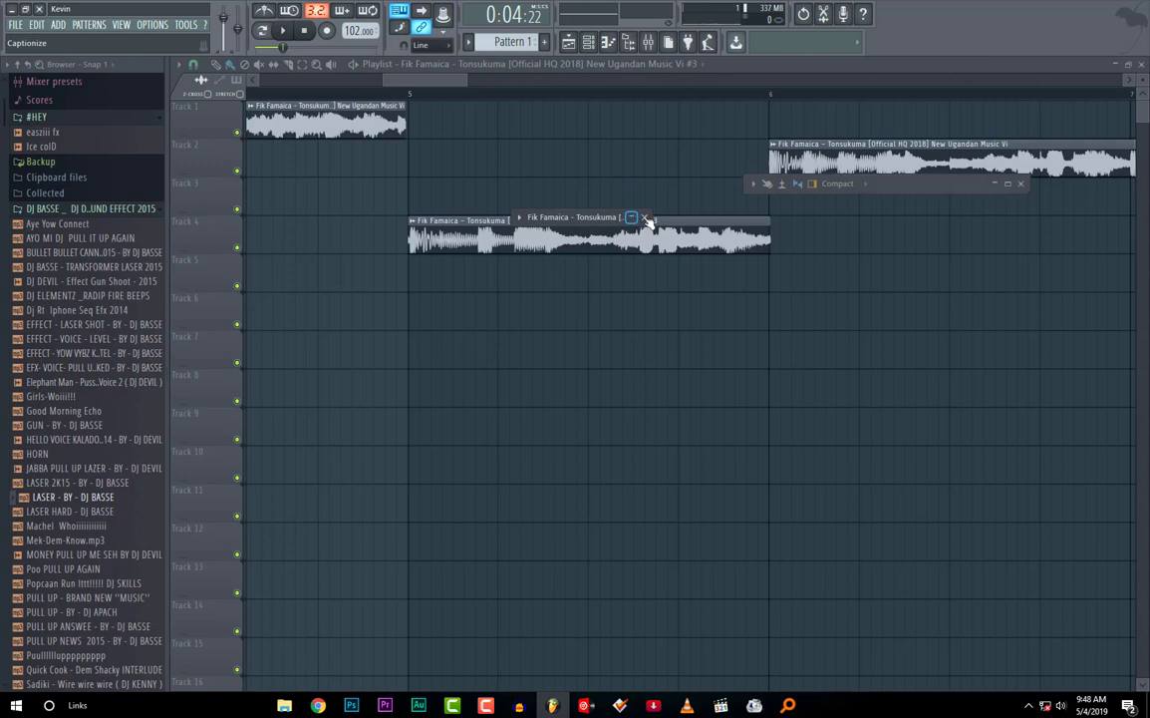
left_click(633, 217)
left_click(645, 217)
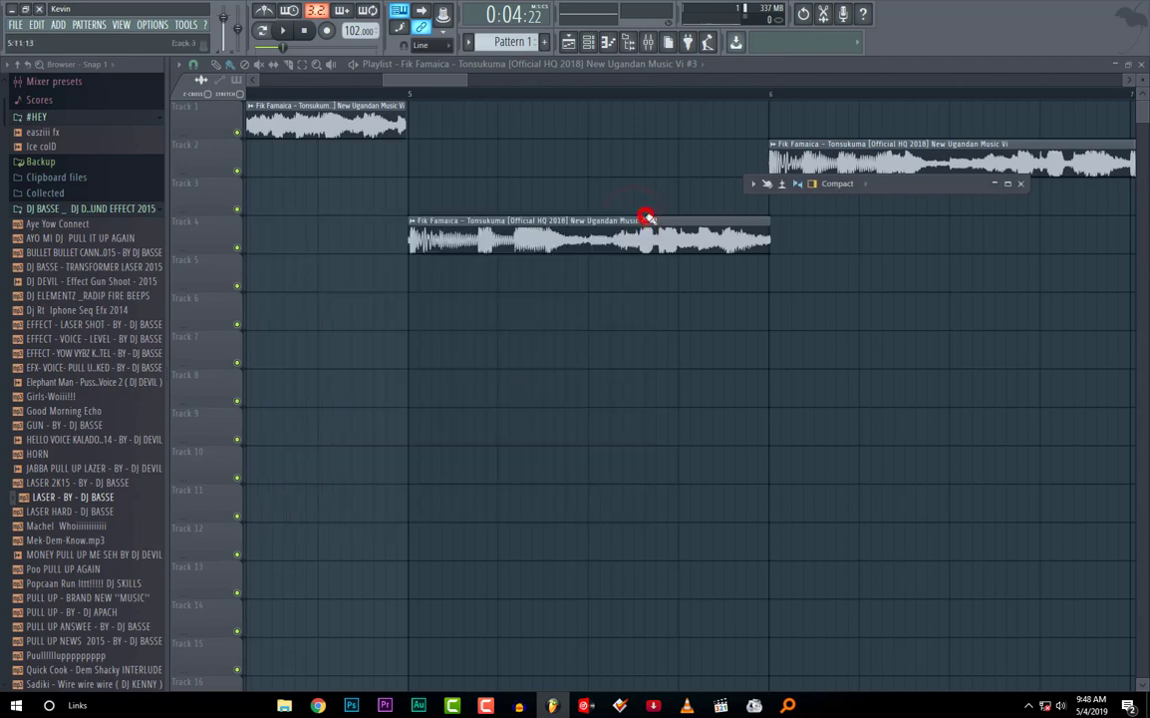
Step: Close the mixer, play the intro, and copy the short hits from Track 1 onto Track 2 in the second half of bar 5
left_click(998, 187)
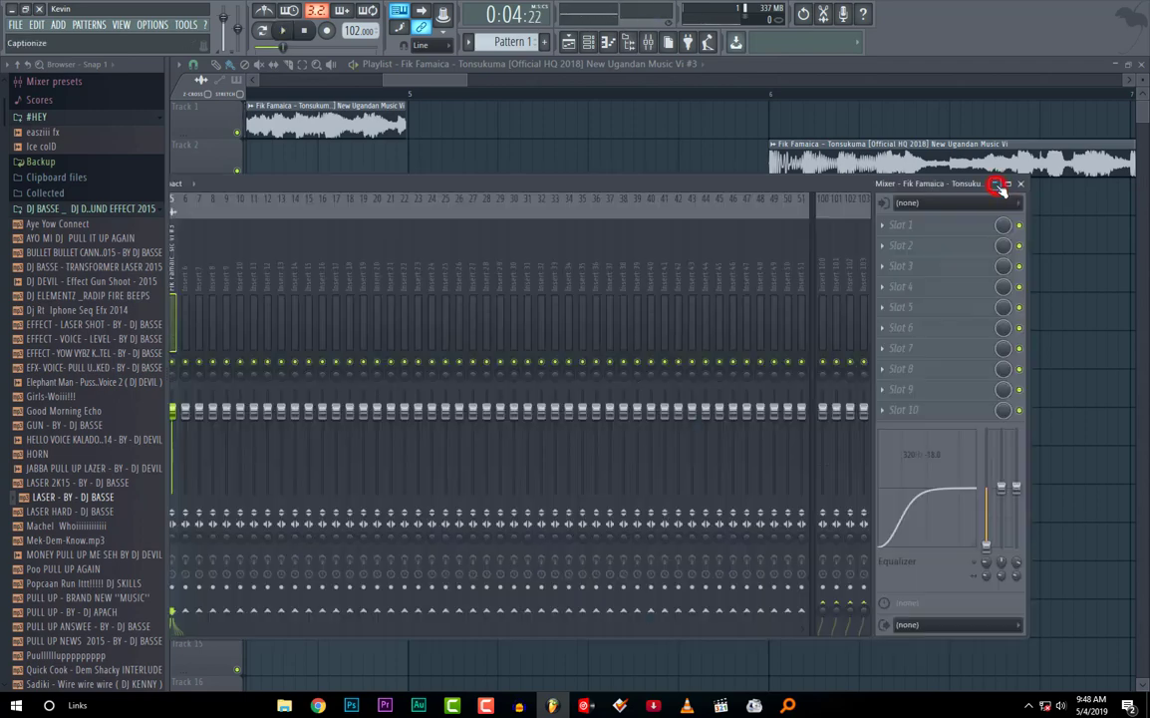
left_click(1021, 186)
key("space")
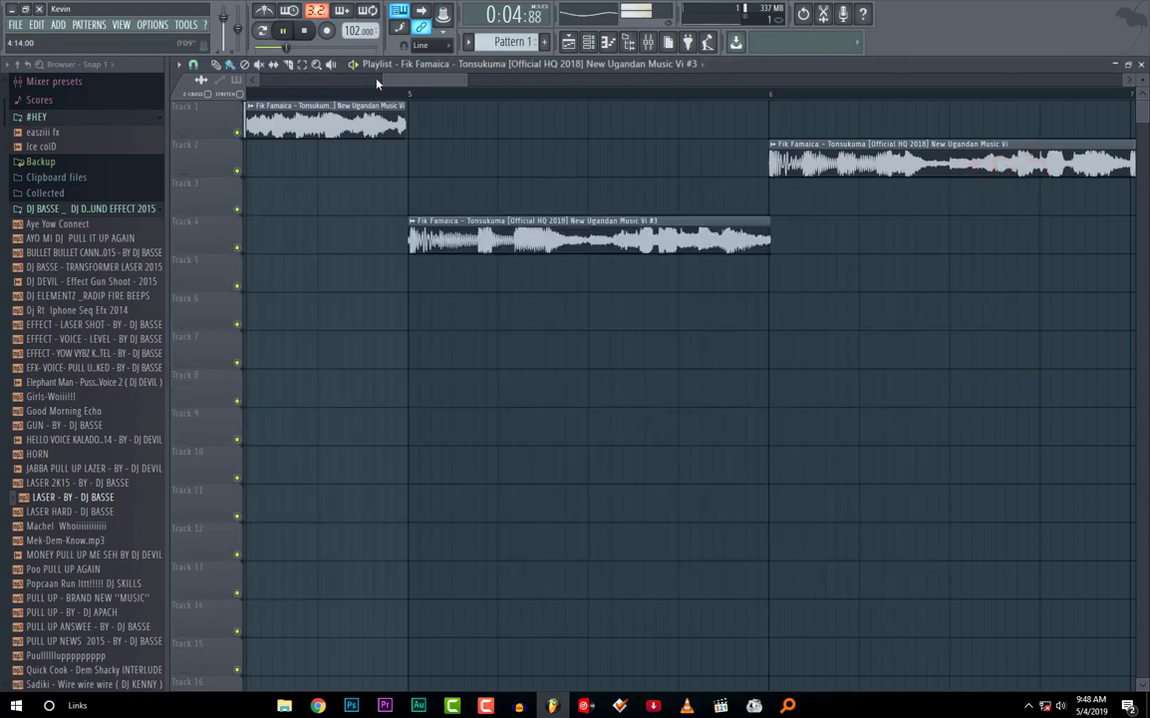
left_click_drag(379, 79, 309, 79)
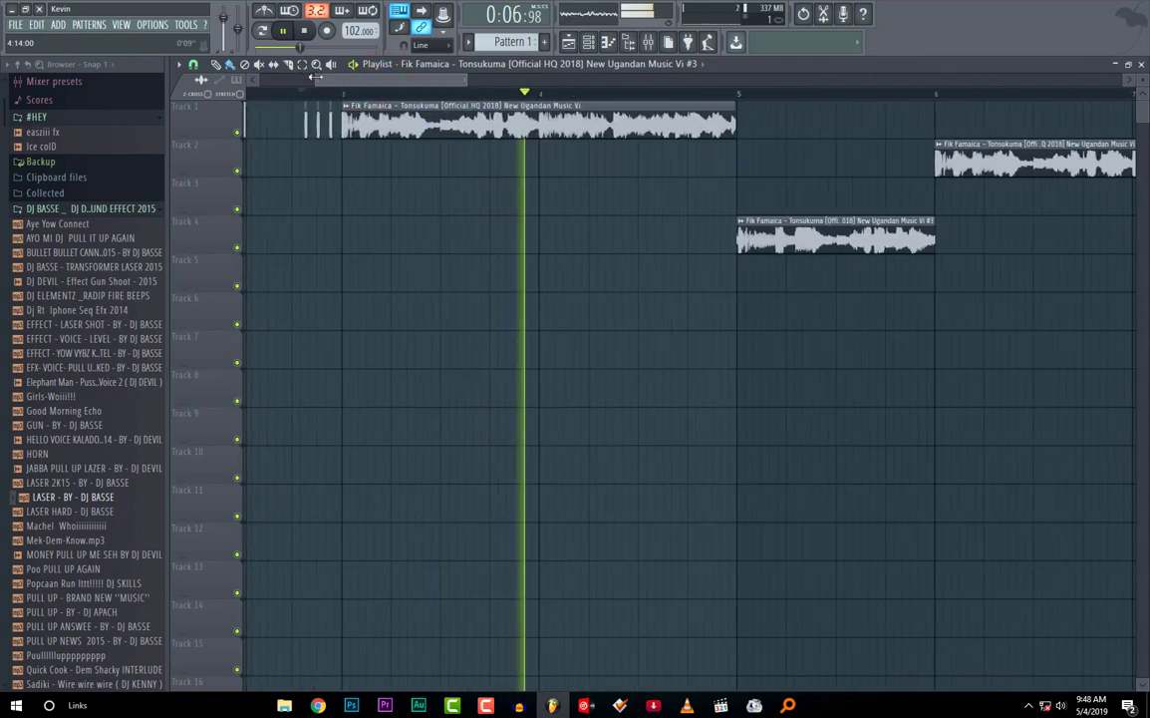
left_click(303, 127)
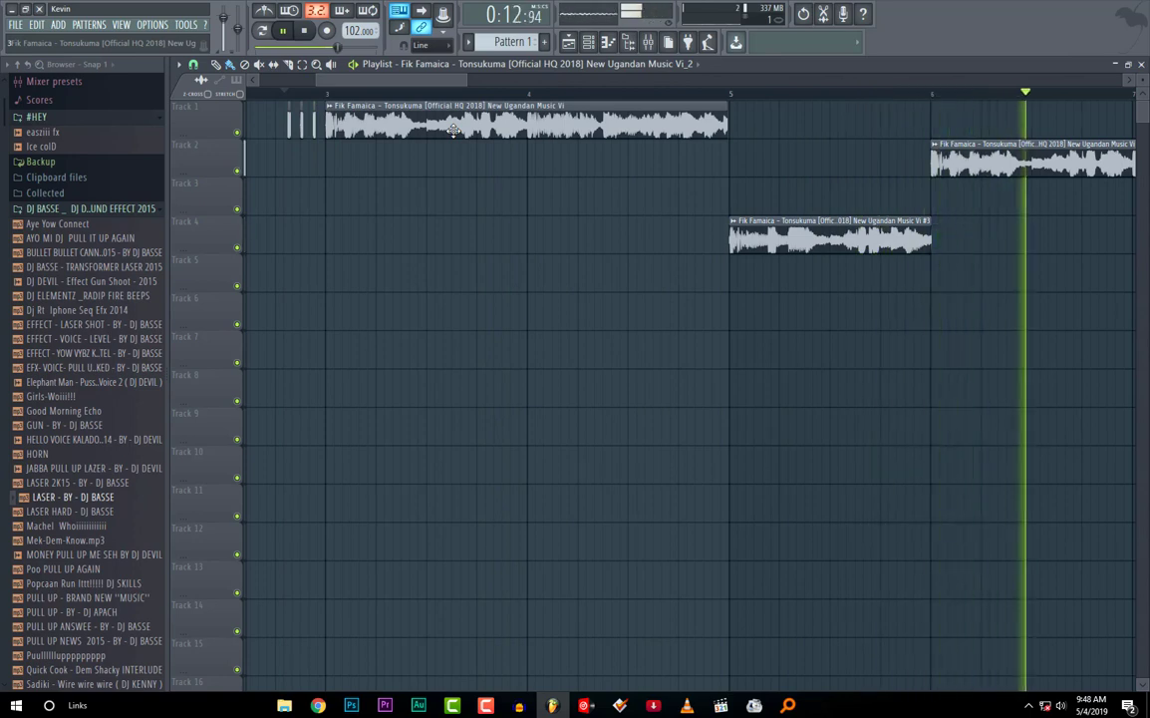
key("space")
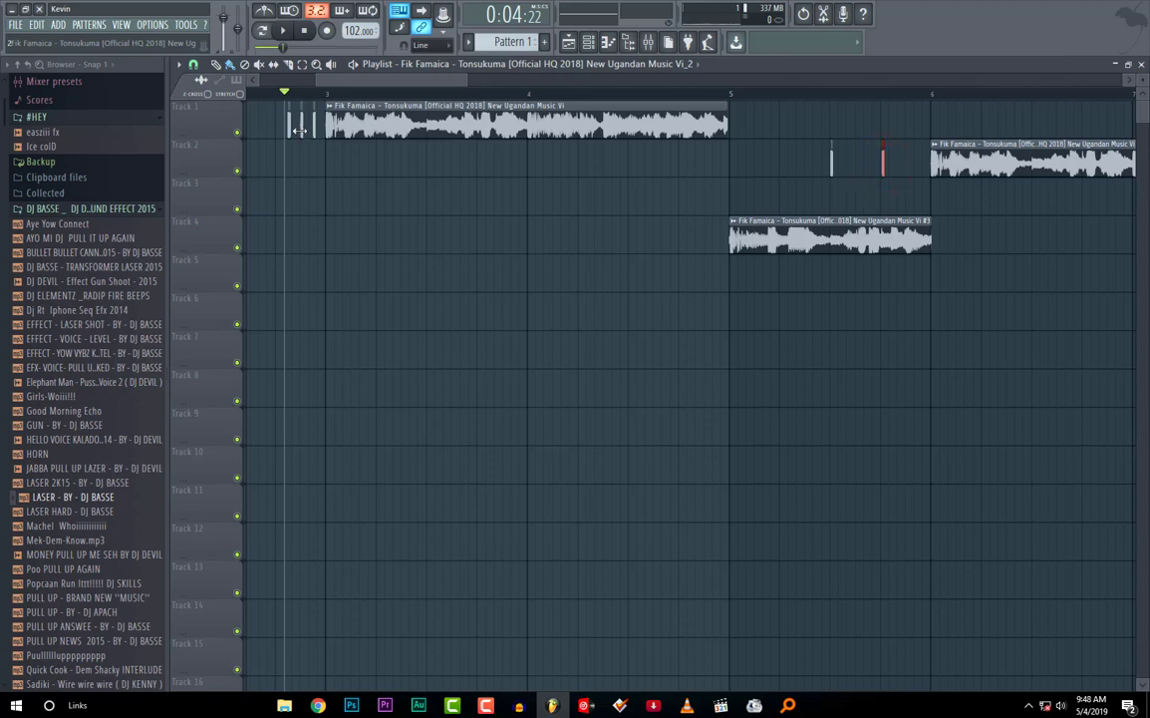
Step: Trim the start of the Track 4 clip to bar 5 and extend the end of the Track 1 clip to the same line
left_click(685, 97)
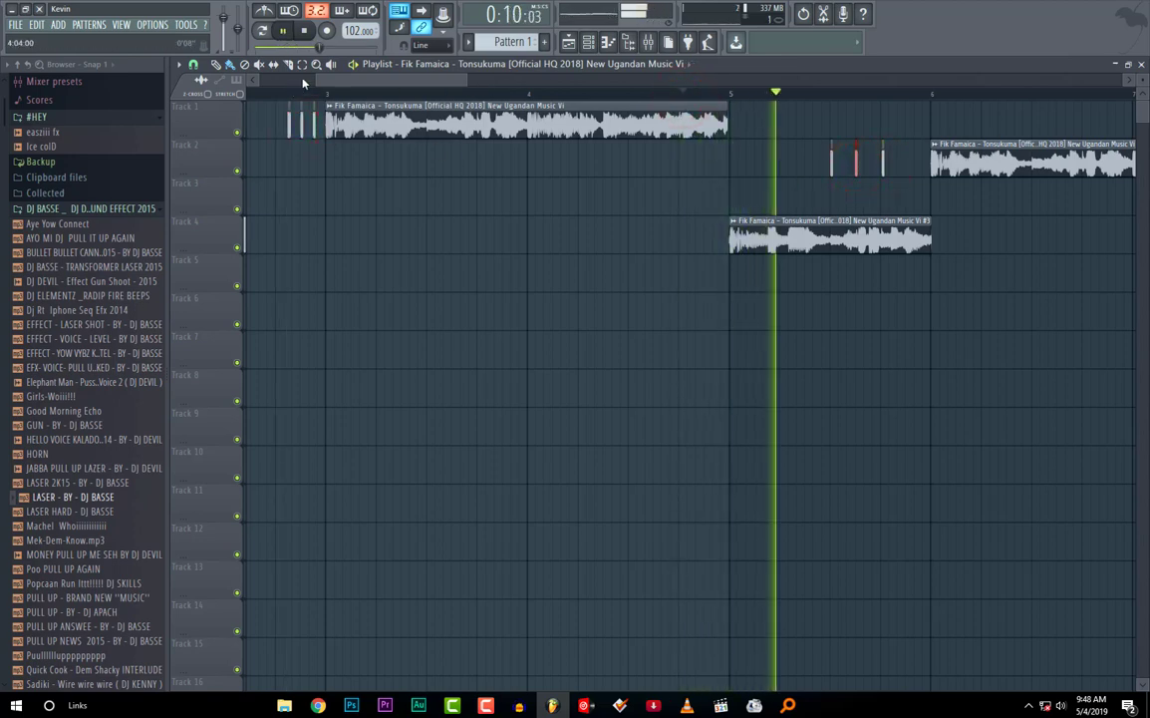
left_click_drag(319, 74, 419, 84)
key("space")
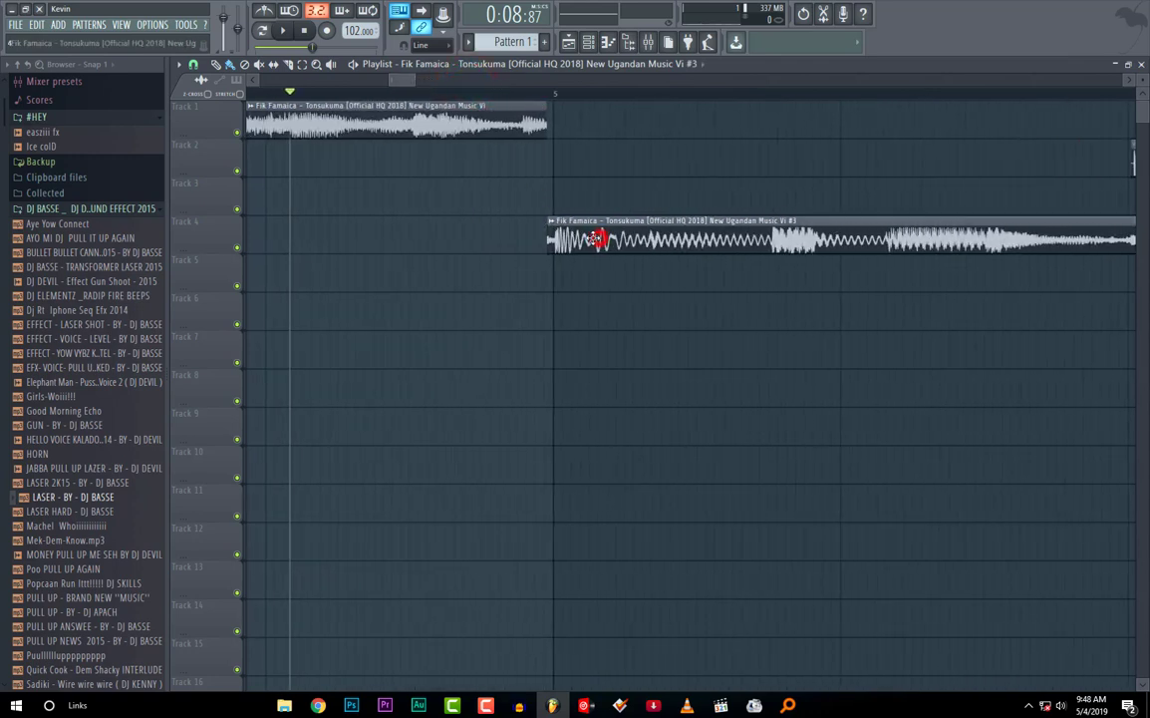
left_click_drag(543, 240, 549, 240)
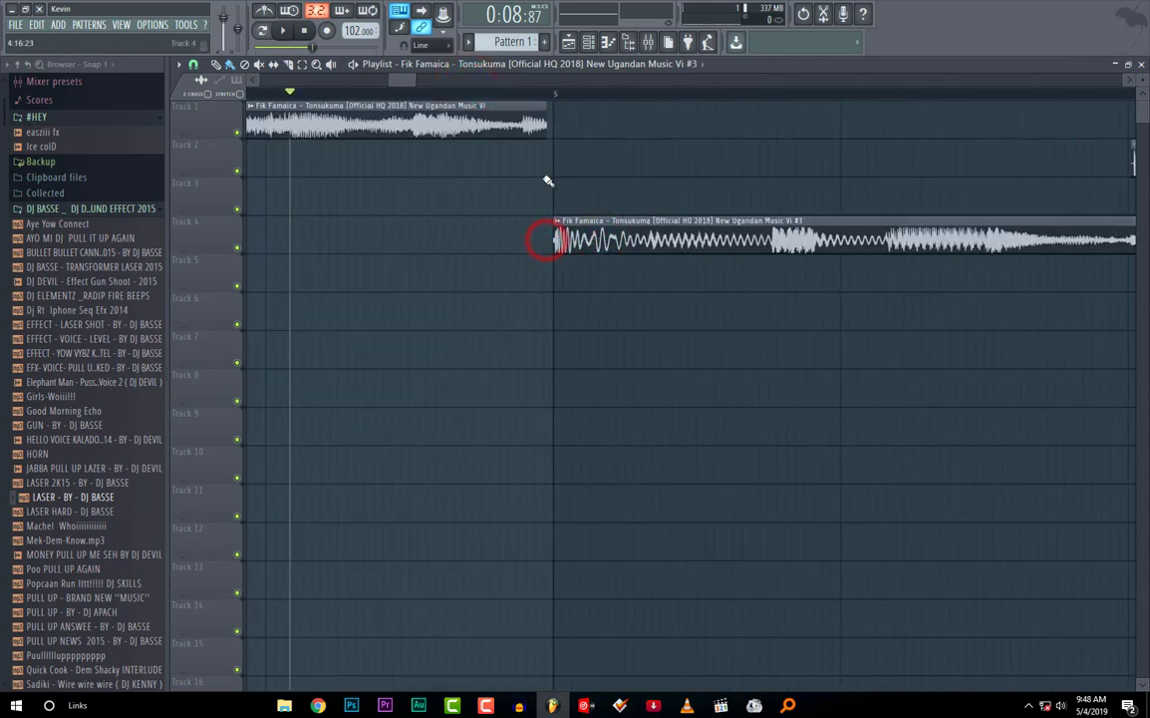
key("space")
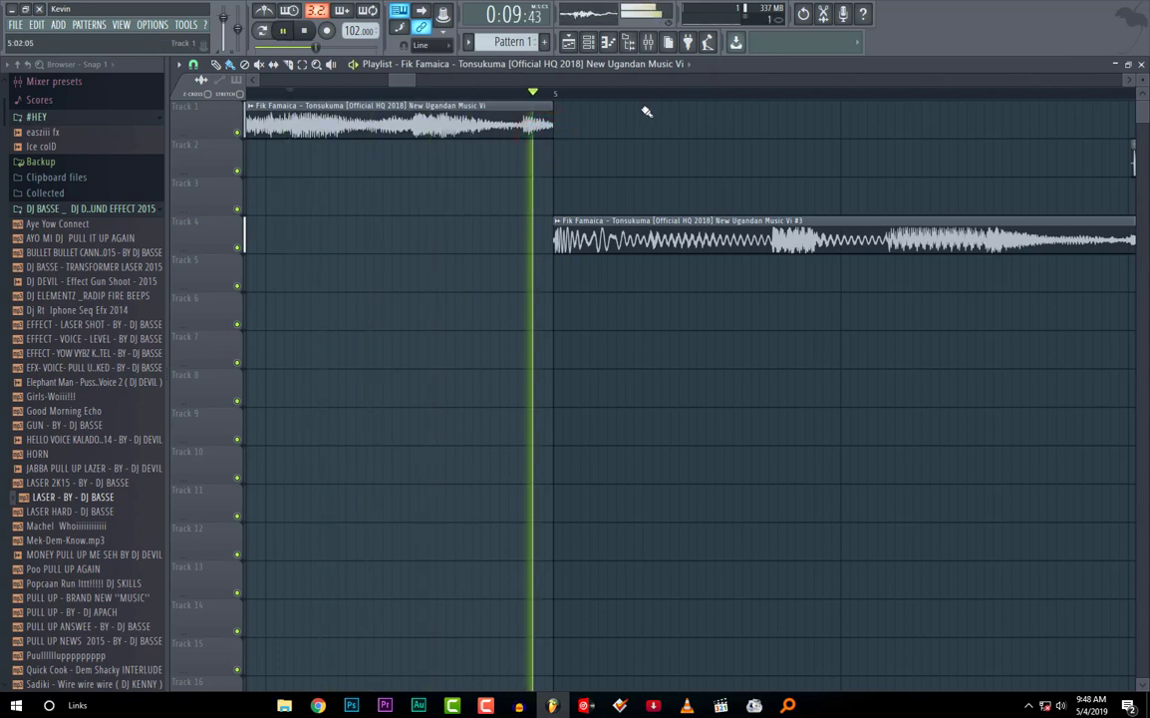
key("space")
Step: Align the Track 2 short hits to steps 9, 11 and 13 of bar 5, and move the last hit to step 16
scroll(448, 84, "right", 5)
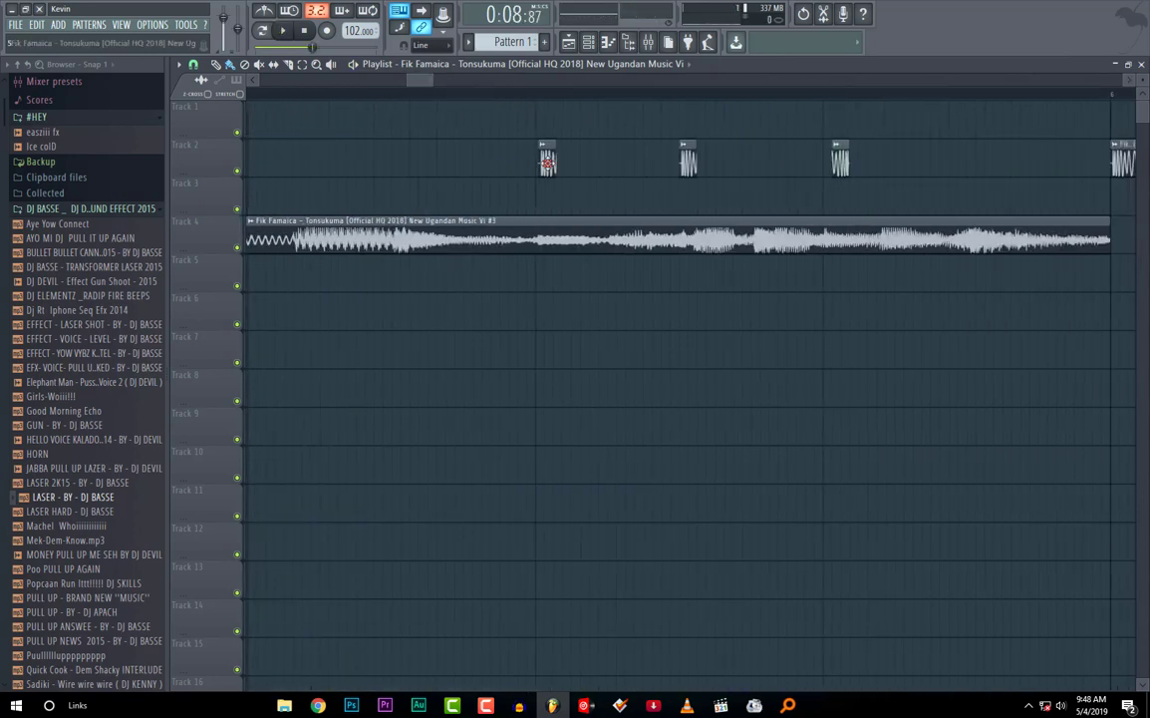
key("space")
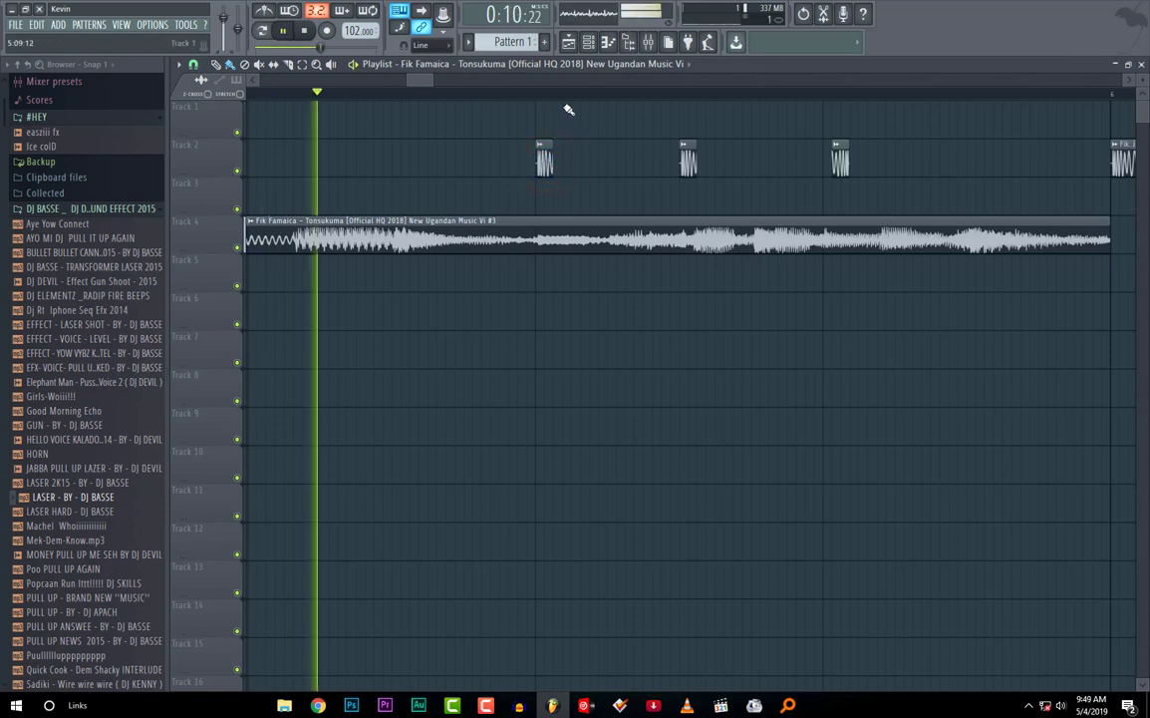
key("space")
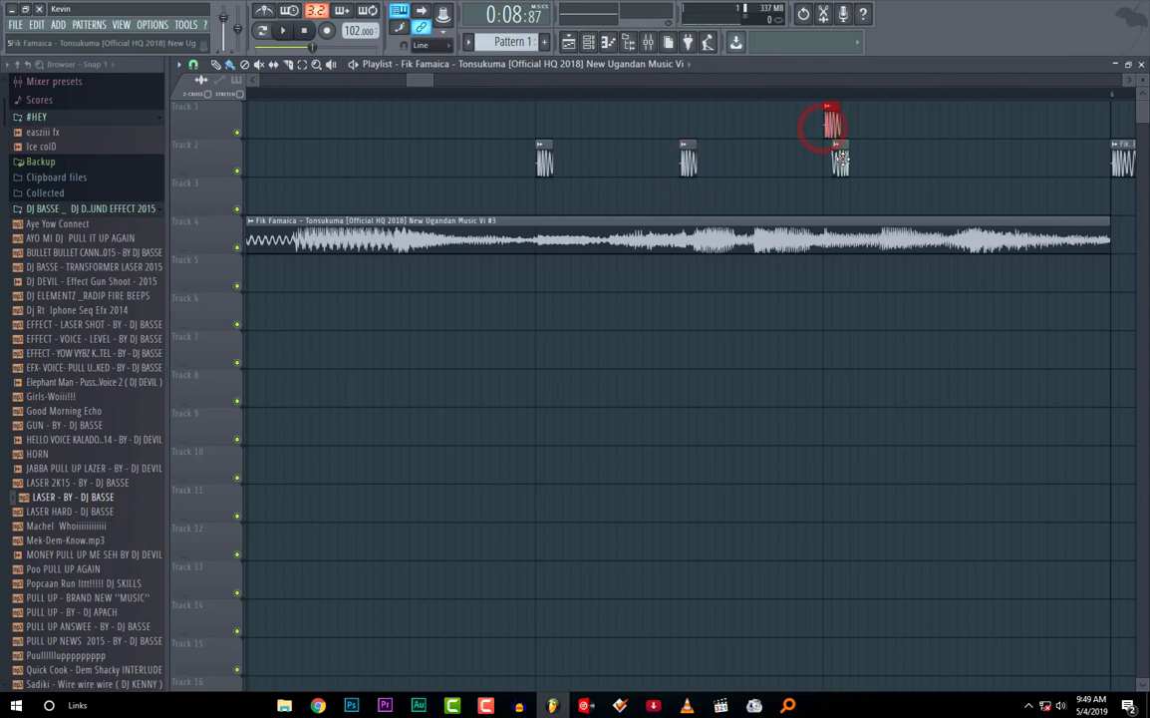
left_click_drag(841, 159, 1004, 163)
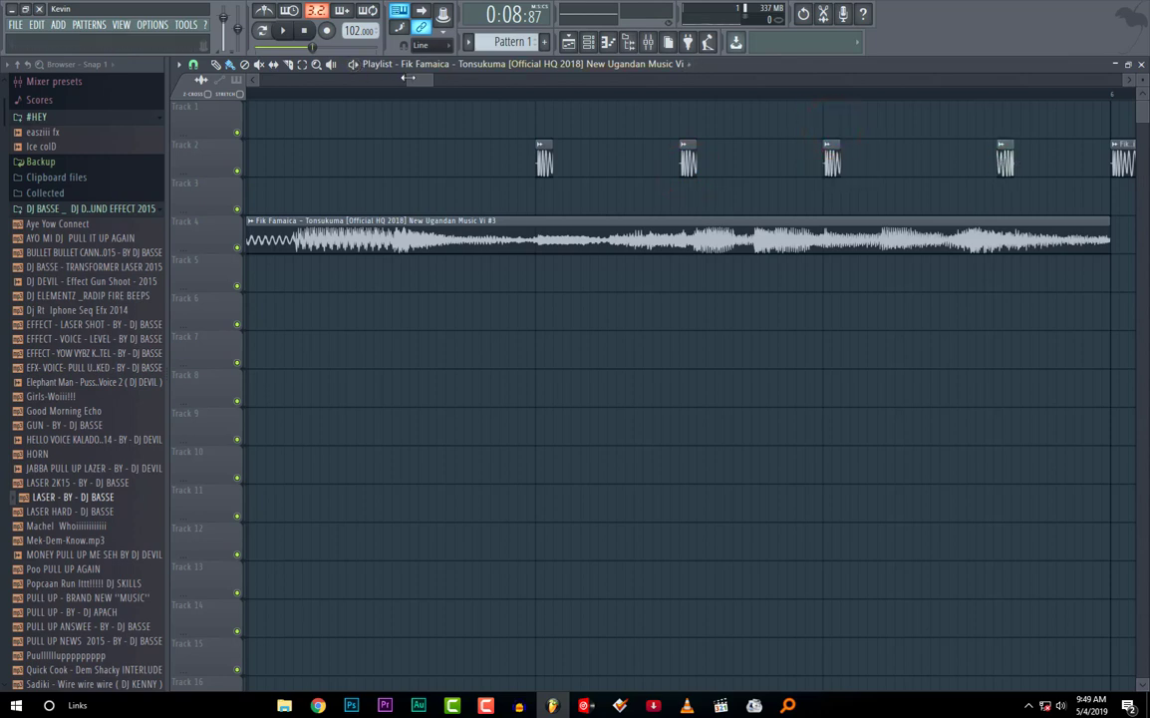
left_click_drag(408, 77, 425, 79)
left_click_drag(897, 158, 979, 169)
key("space")
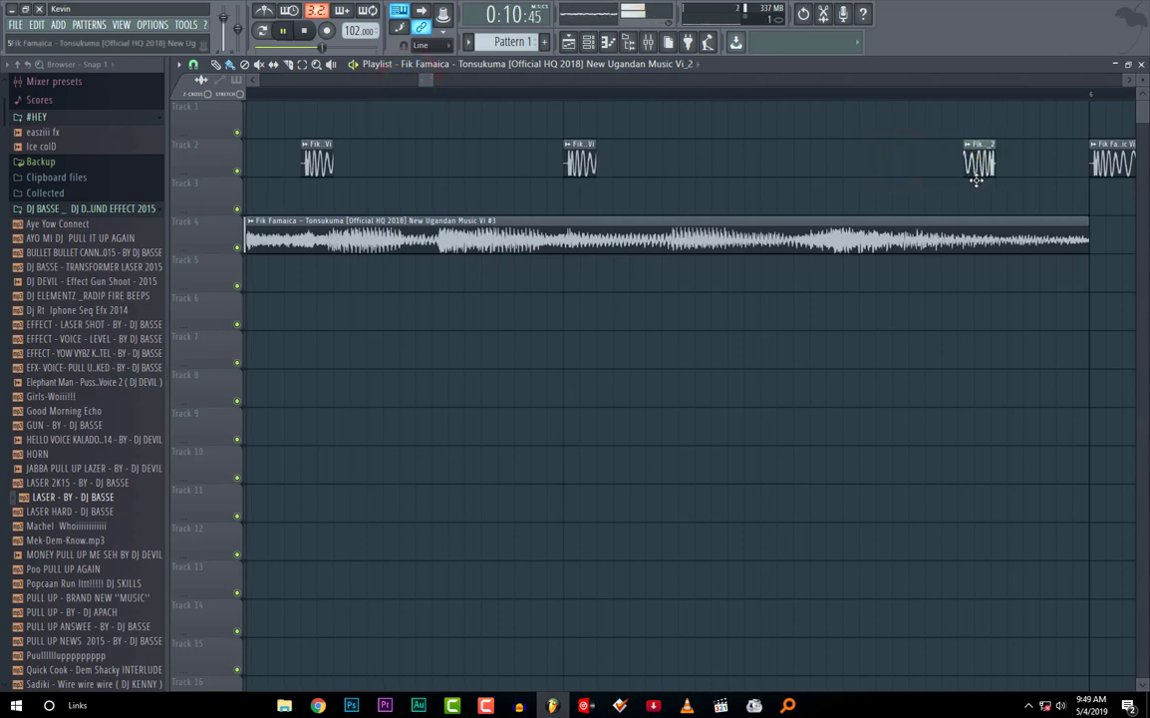
key("space")
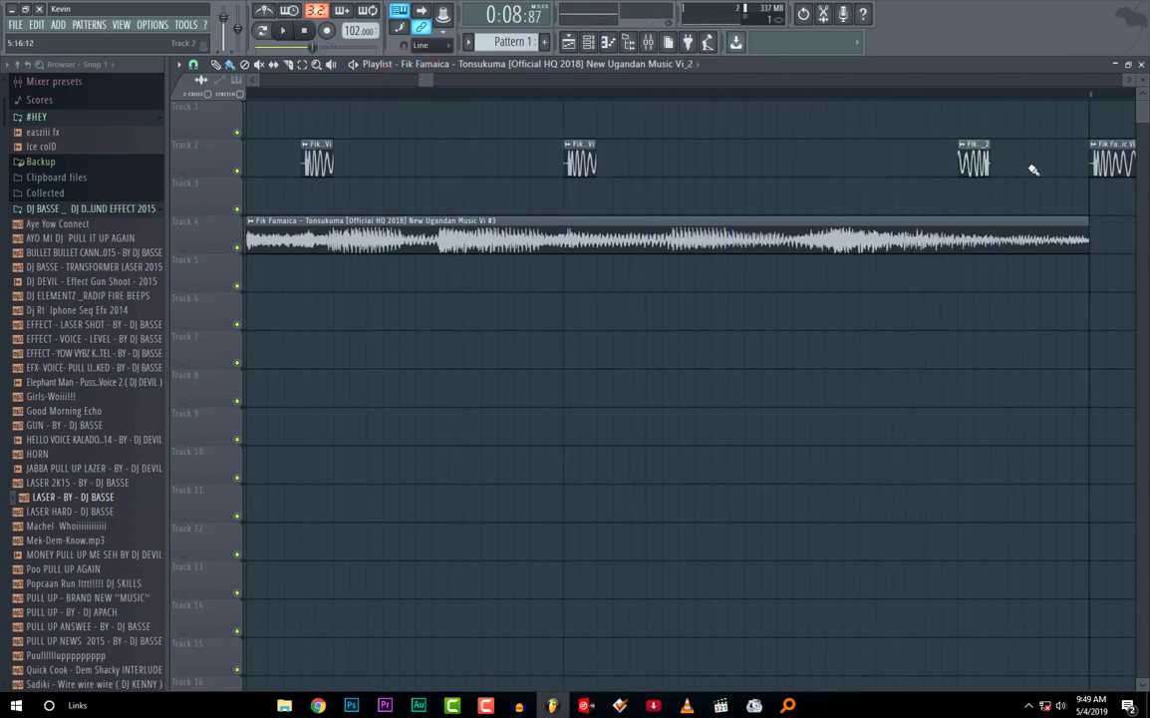
Step: Add a short hit at step 15 and a copy of the alternate hit at step 14 of bar 5 on Track 2, and play the result
left_click(839, 167)
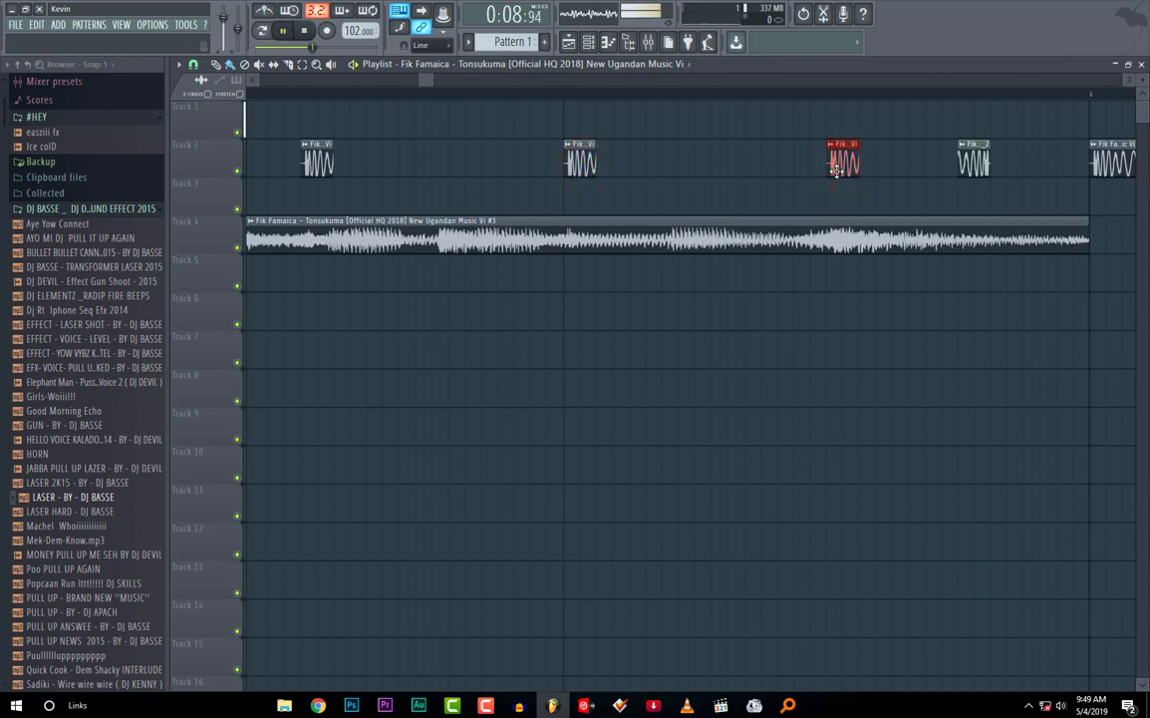
left_click(973, 163)
key("space")
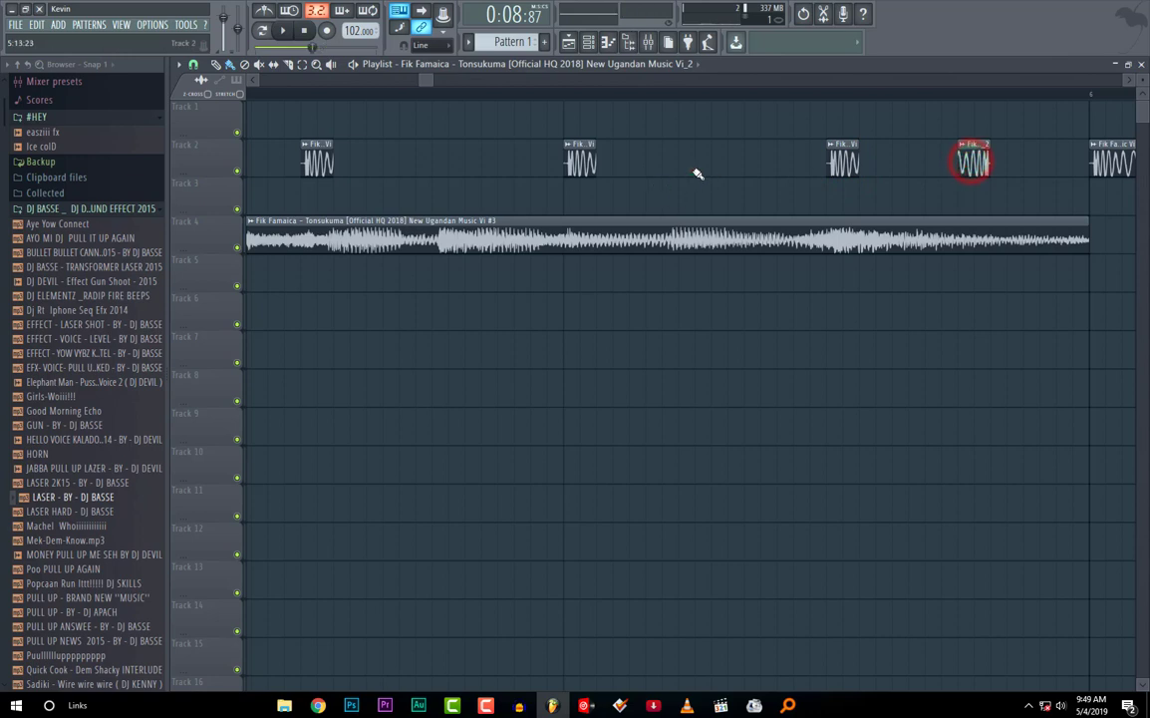
key("space")
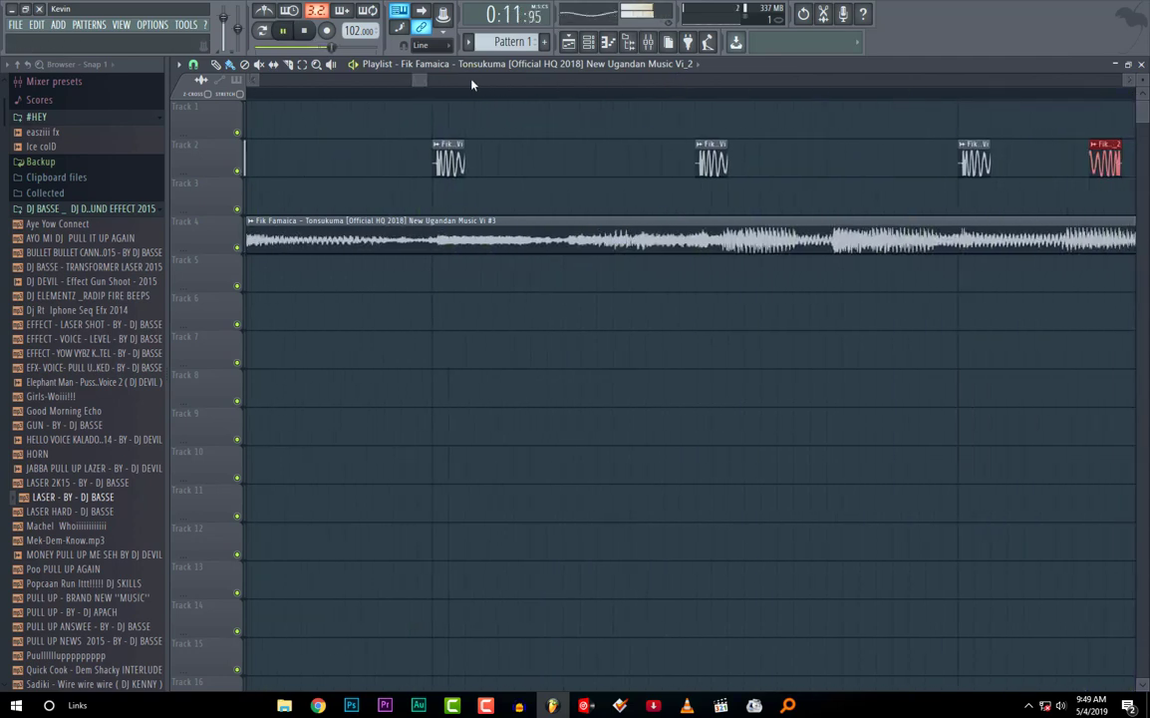
key("space")
scroll(433, 83, "down", 3)
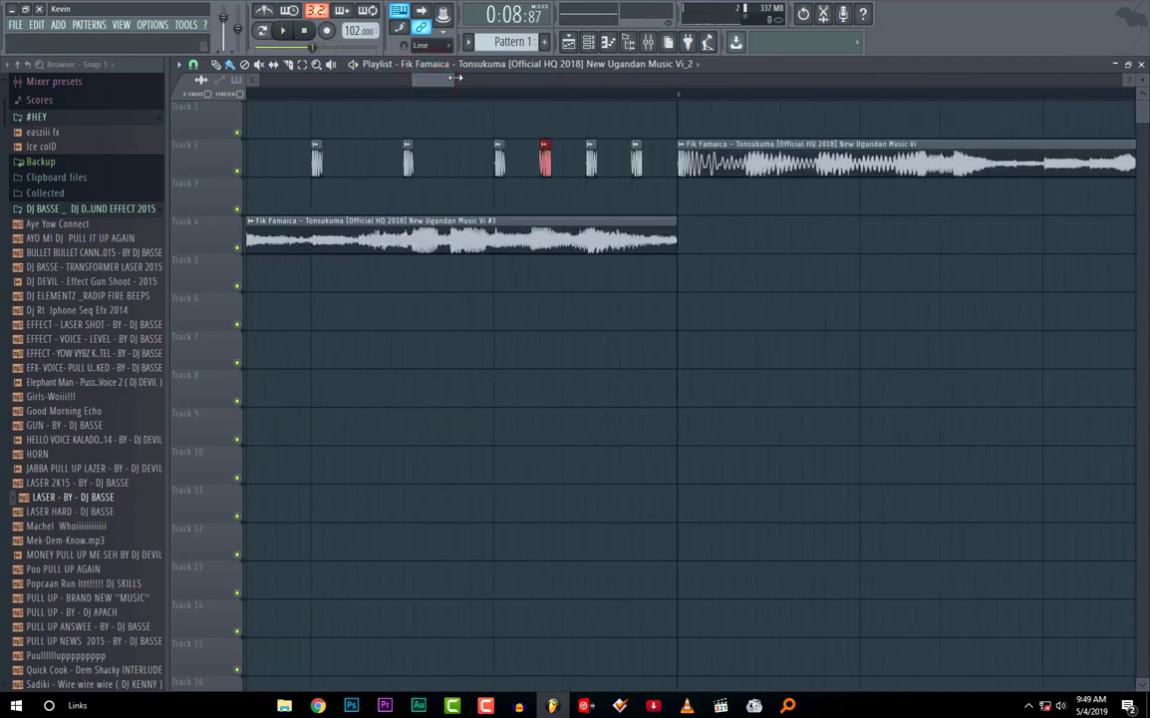
key("space")
scroll(434, 84, "up", 4)
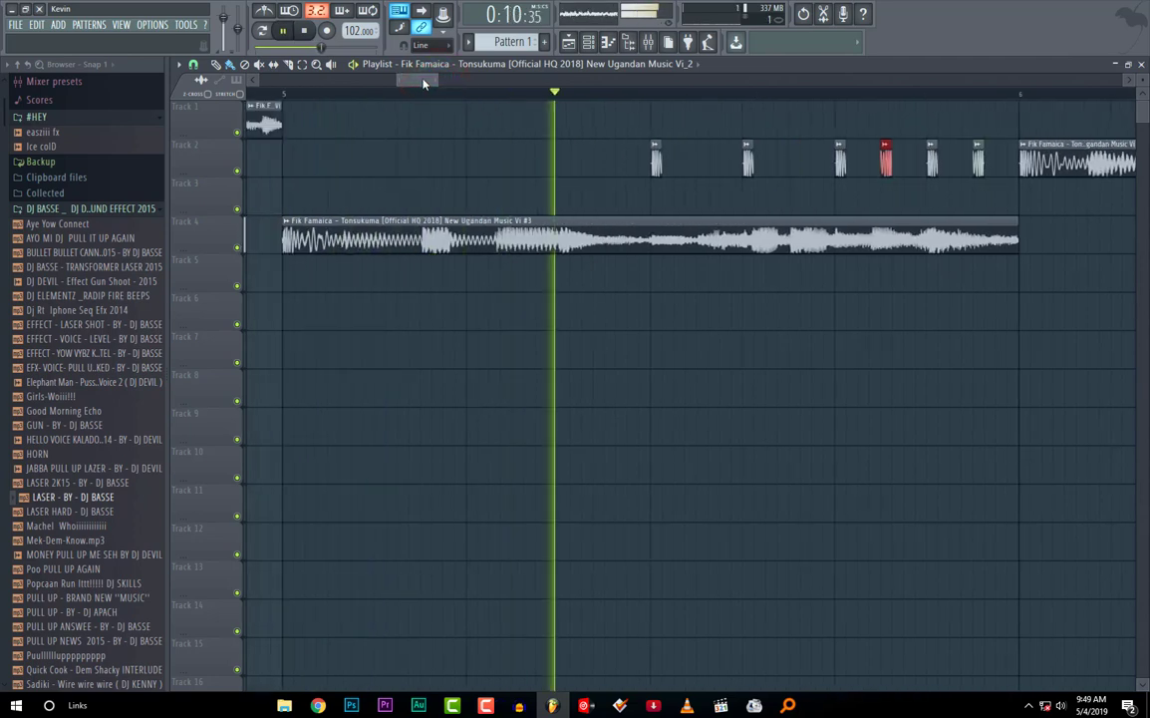
mouse_move(416, 81)
left_mouse_down()
mouse_move(380, 78)
mouse_move(424, 85)
left_mouse_up()
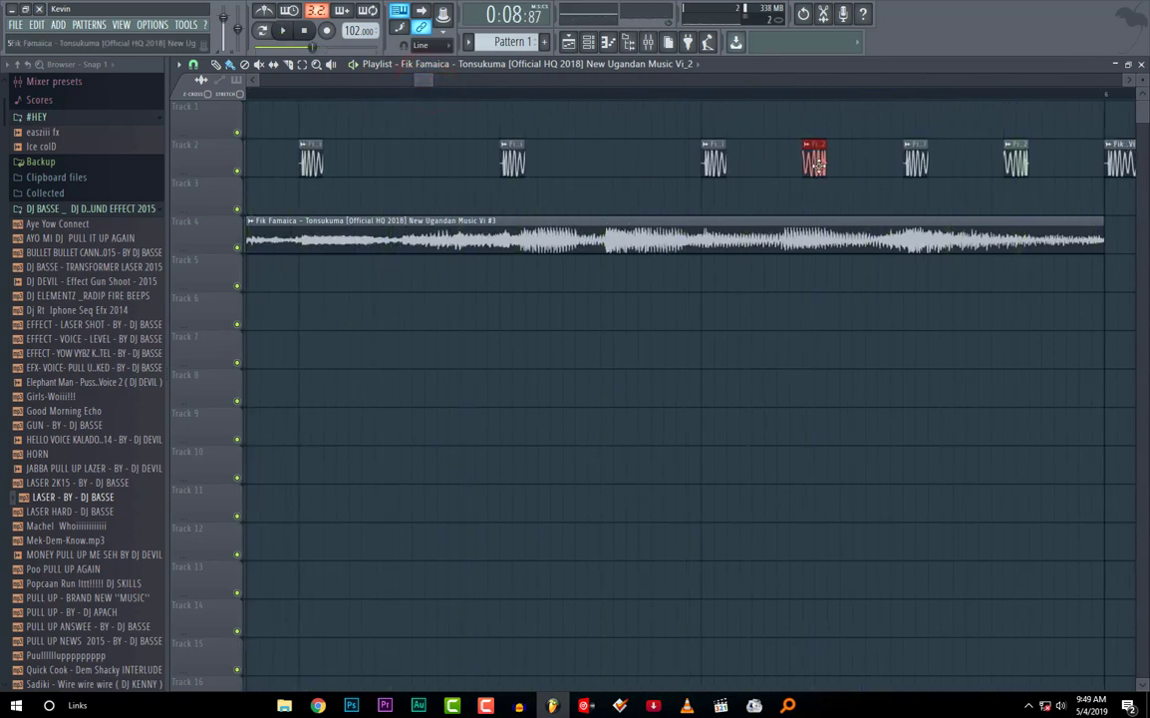
Step: Try a plain hit at step 14 of bar 5 on Track 2 with the alternate hit halfway between neighbouring steps
key("space")
mouse_move(814, 164)
left_mouse_down()
mouse_move(867, 167)
mouse_move(801, 172)
mouse_move(814, 173)
left_mouse_up()
left_click(916, 164)
left_click(802, 168)
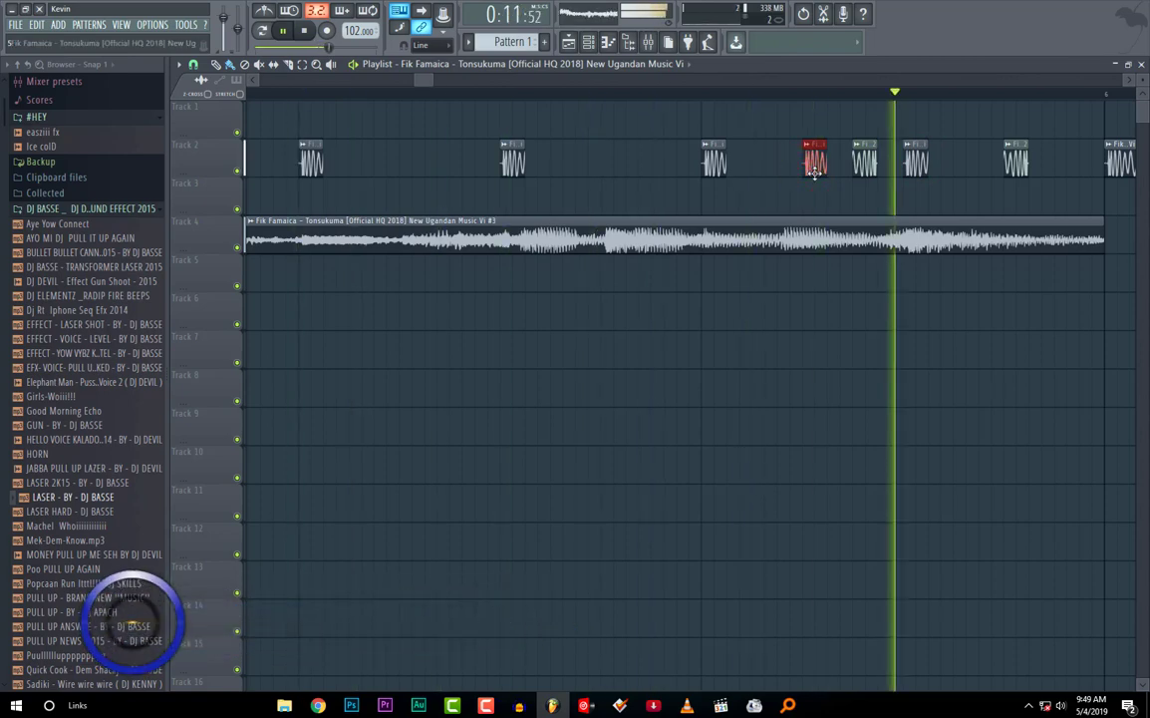
left_click_drag(865, 164, 763, 176)
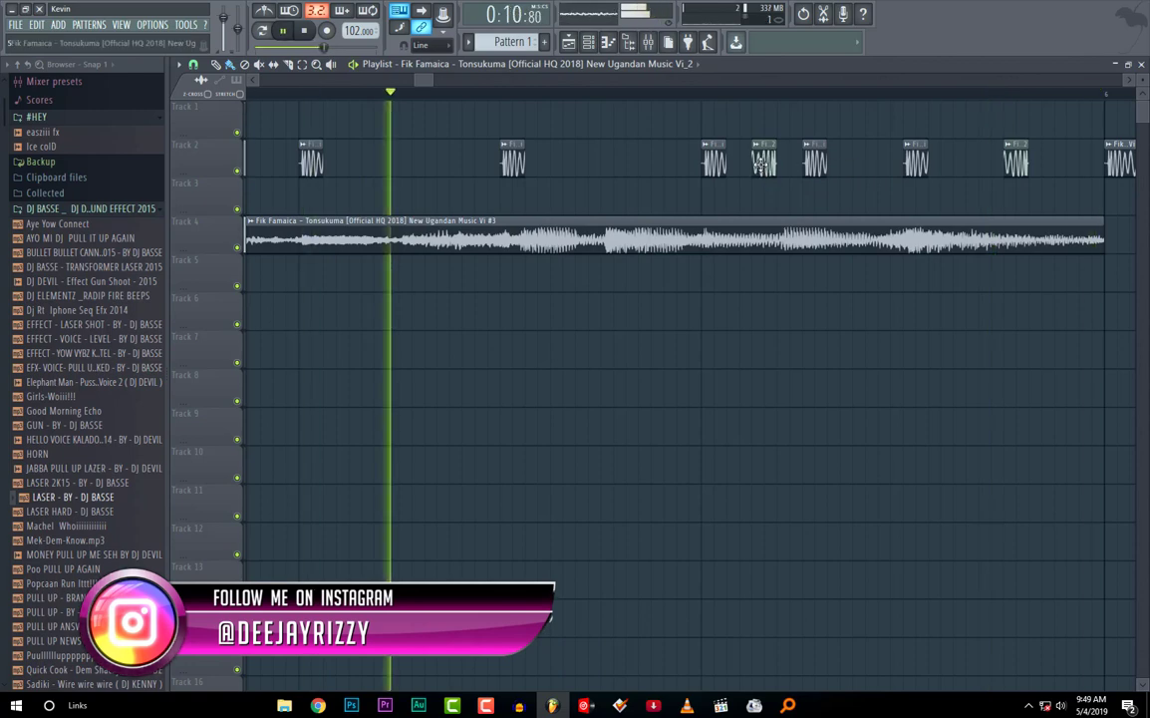
left_click(763, 165)
key("space")
Step: Rearrange Track 2 during playback with alternate hits at steps 12 and 14 of bar 5, removing the plain hit at step 14
left_click_drag(764, 165, 863, 166)
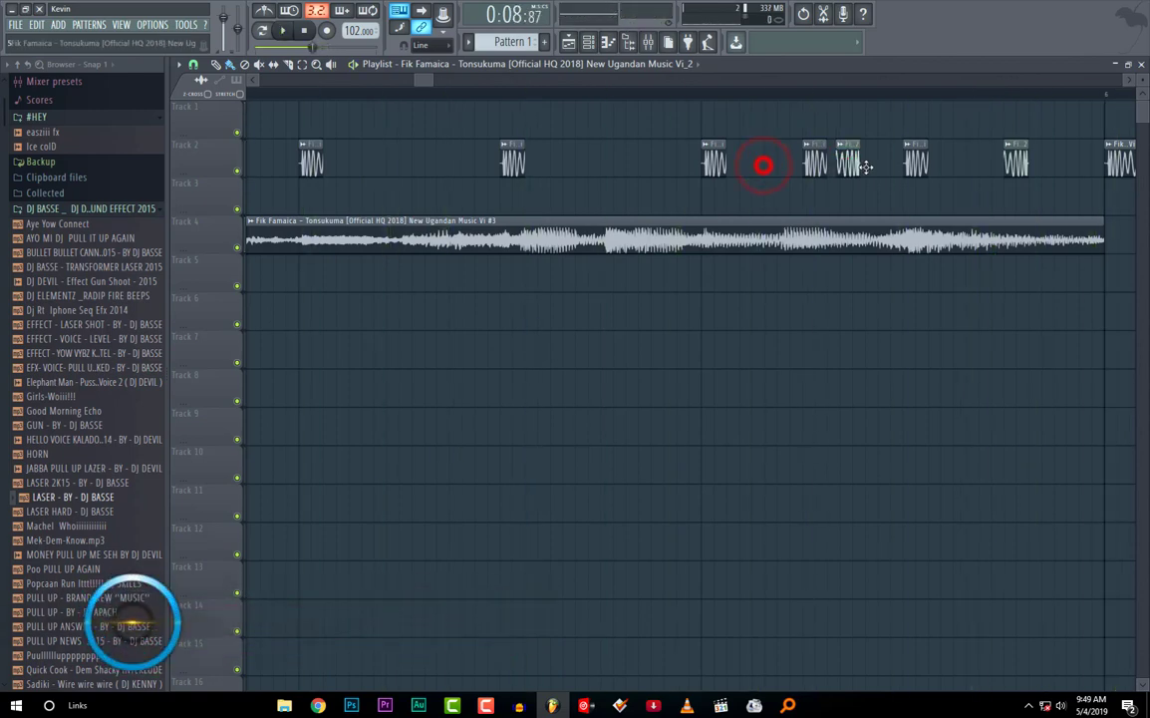
key("space")
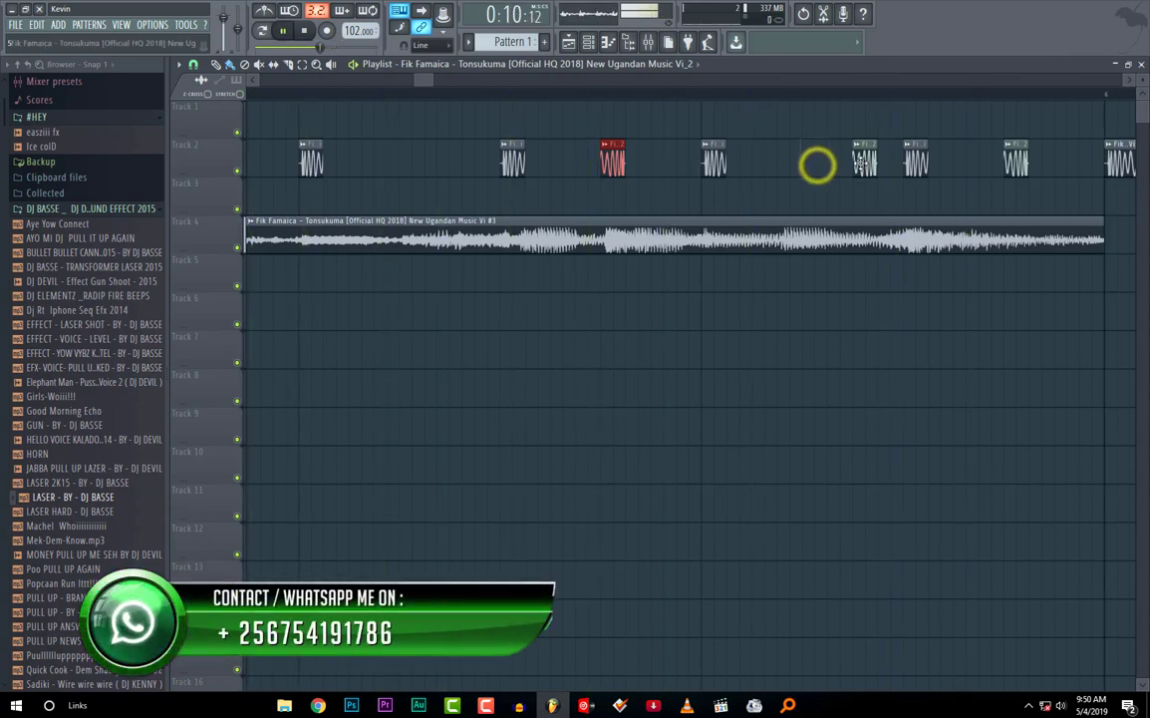
left_click(860, 165)
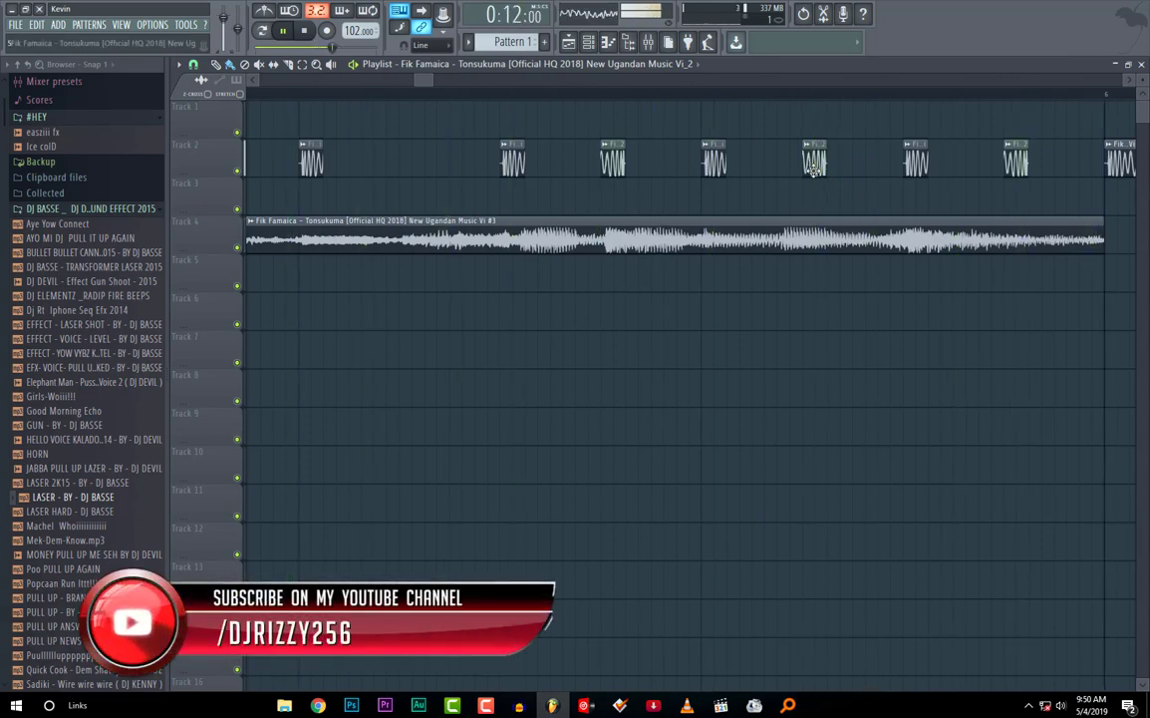
Step: Slice the Track 4 clip at the middle of bar 5 and move its first half to Track 5, starting at bar 5
left_click_drag(417, 79, 373, 80)
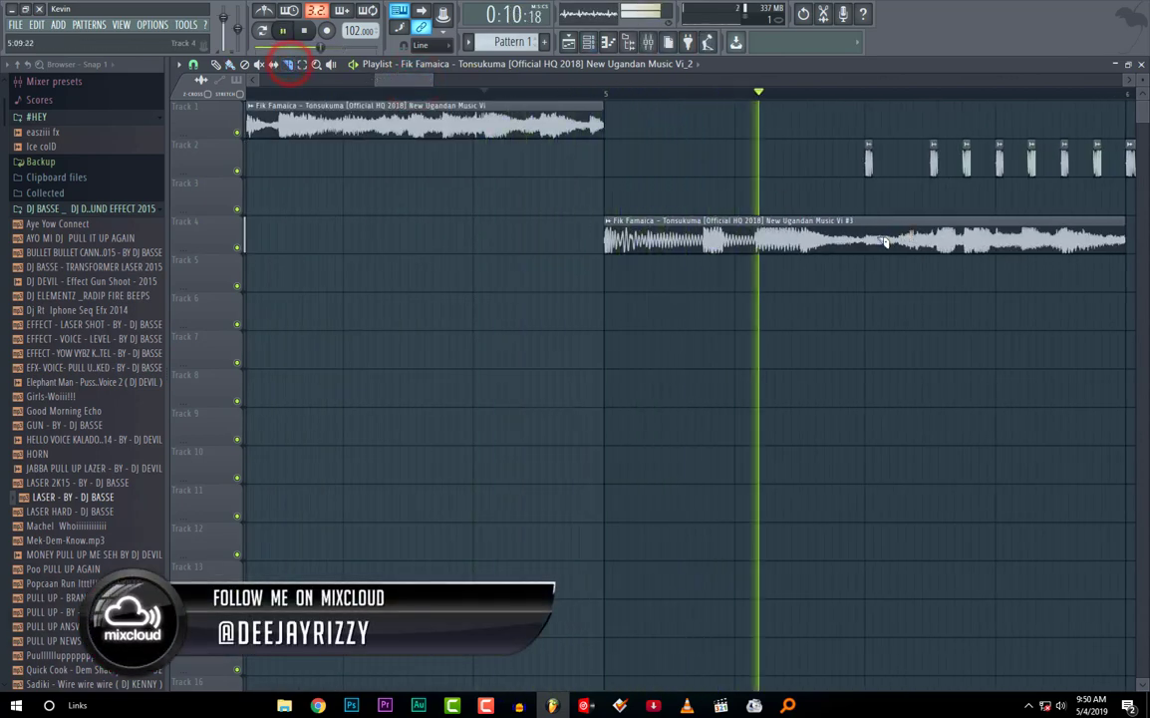
key("space")
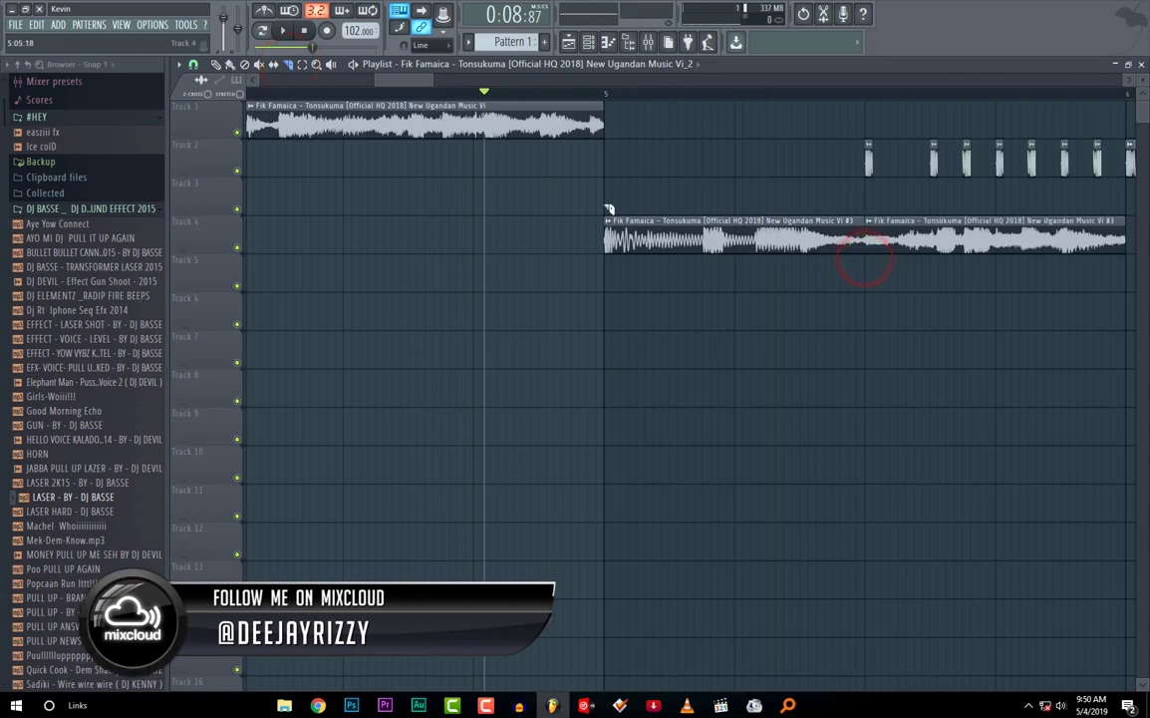
left_click_drag(688, 242, 687, 286)
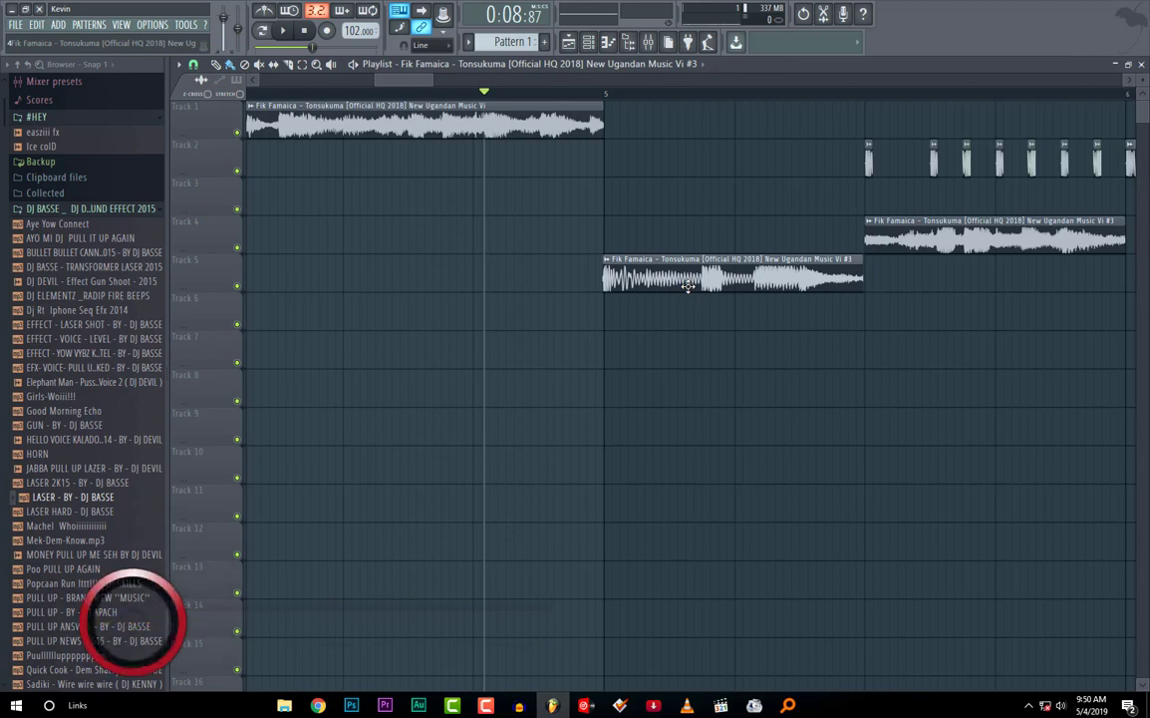
left_click(681, 280)
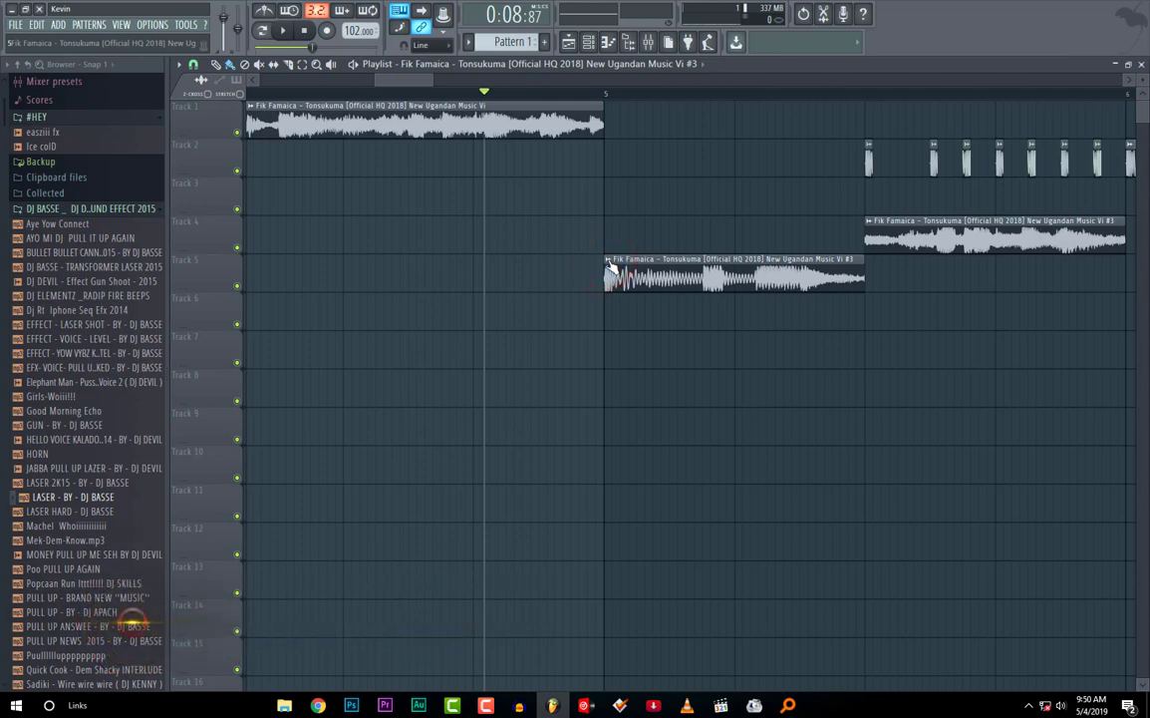
left_click(608, 261)
mouse_move(626, 299)
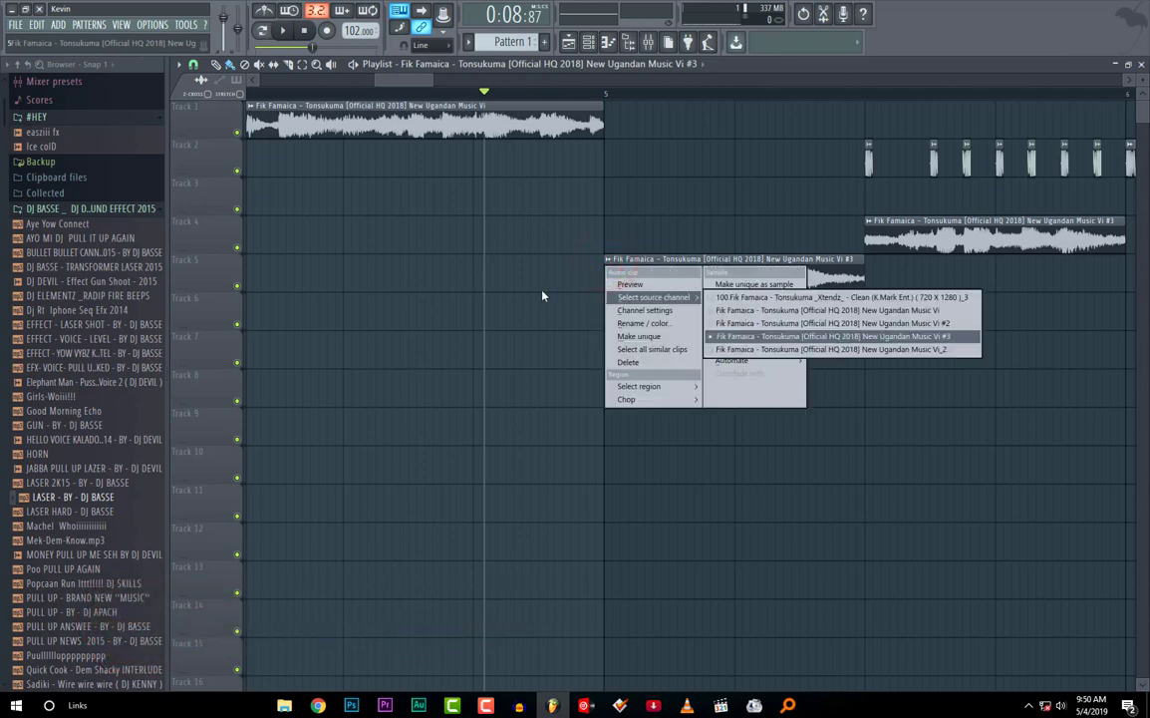
left_click(217, 235)
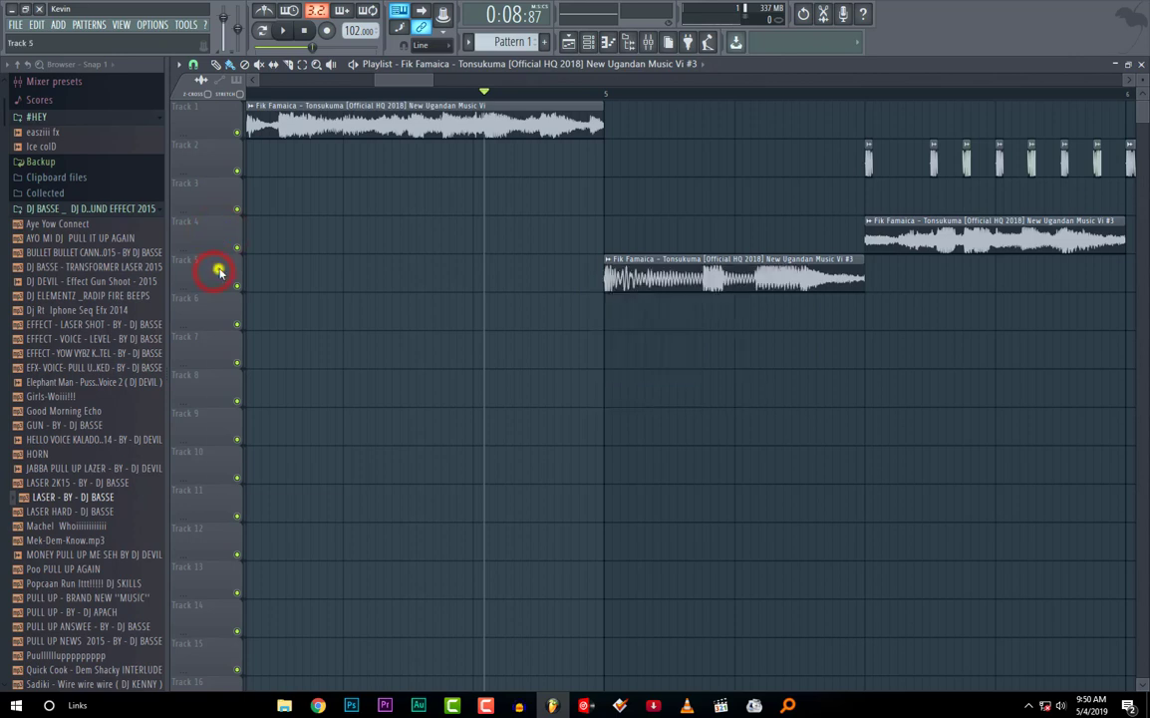
Step: Rename Track 5 to "gross beat 1/4" and colour it green
right_click(217, 270)
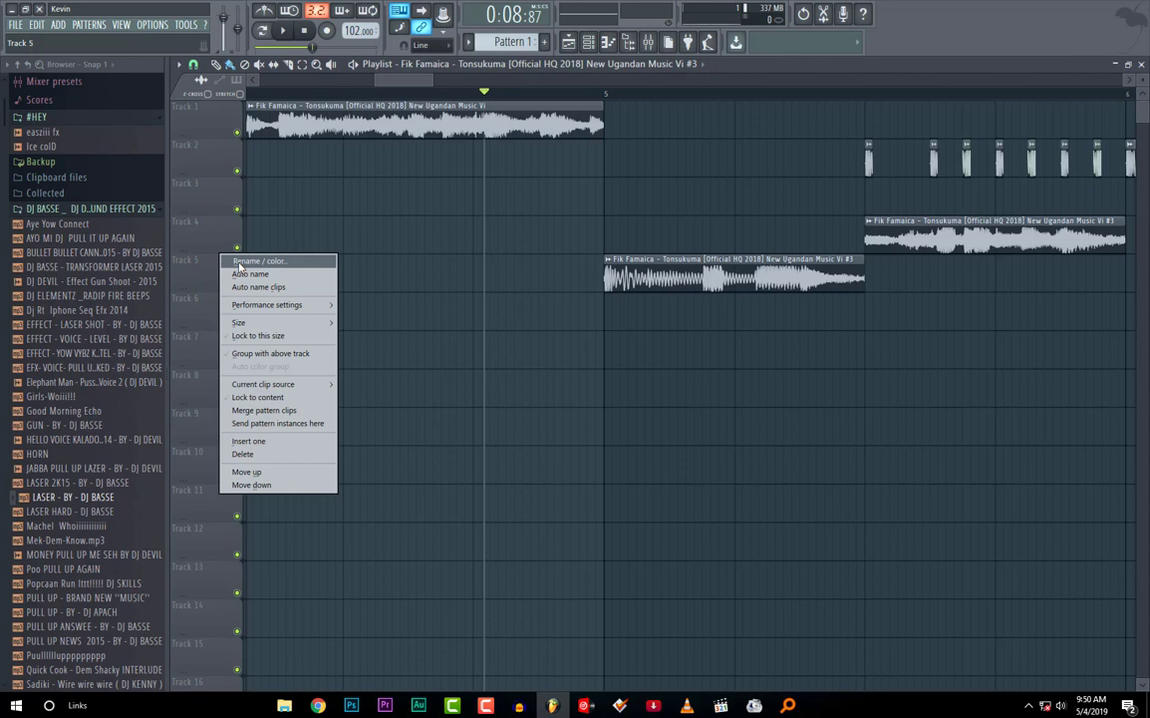
left_click(239, 263)
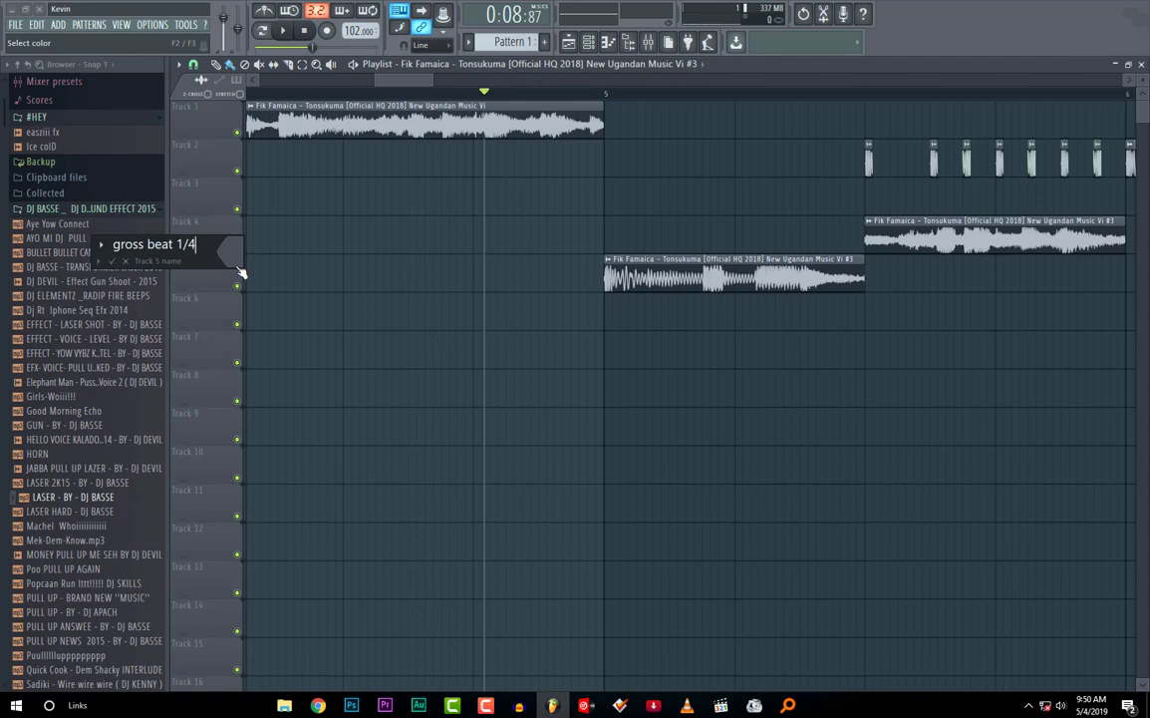
left_click(233, 257)
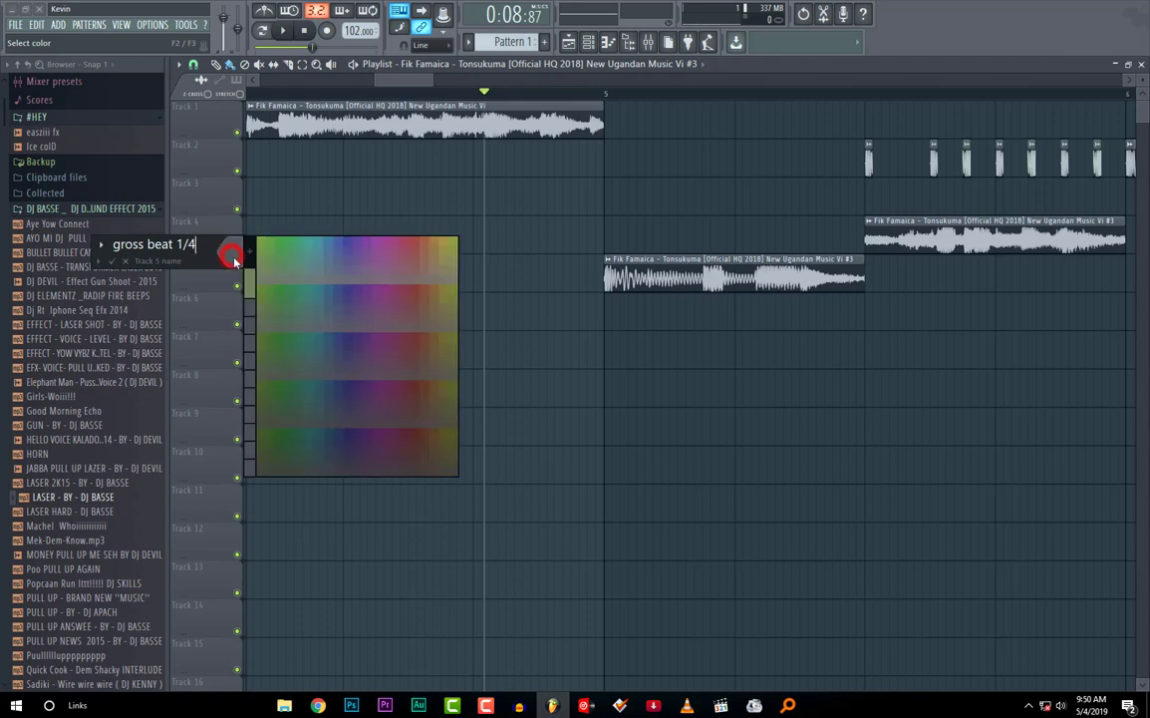
left_click(288, 245)
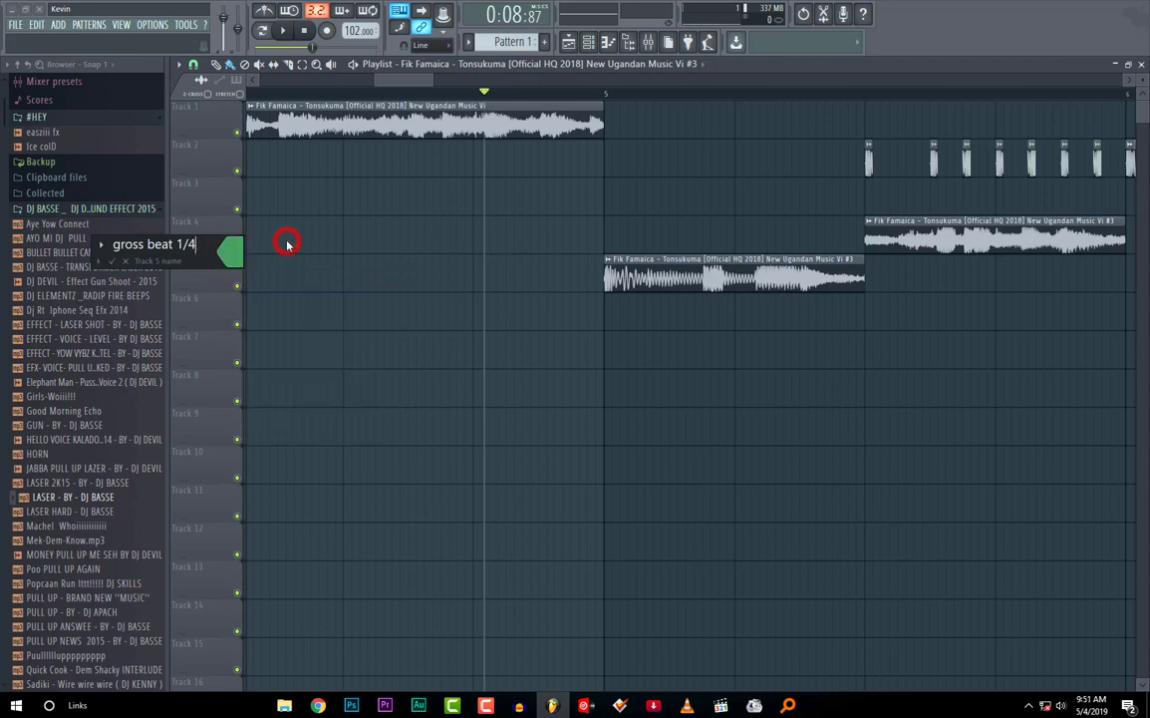
left_click(223, 283)
key("Return")
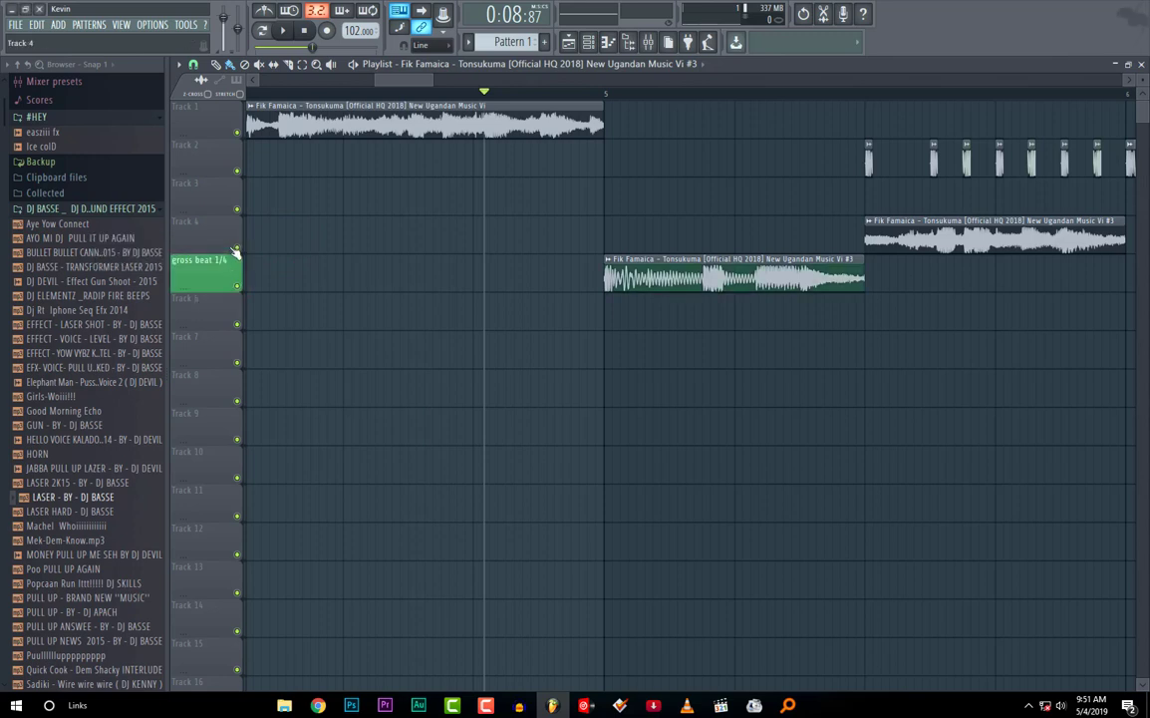
Step: Make the clip on the gross beat 1/4 track unique and assign its channel to a free mixer track
left_click(610, 261)
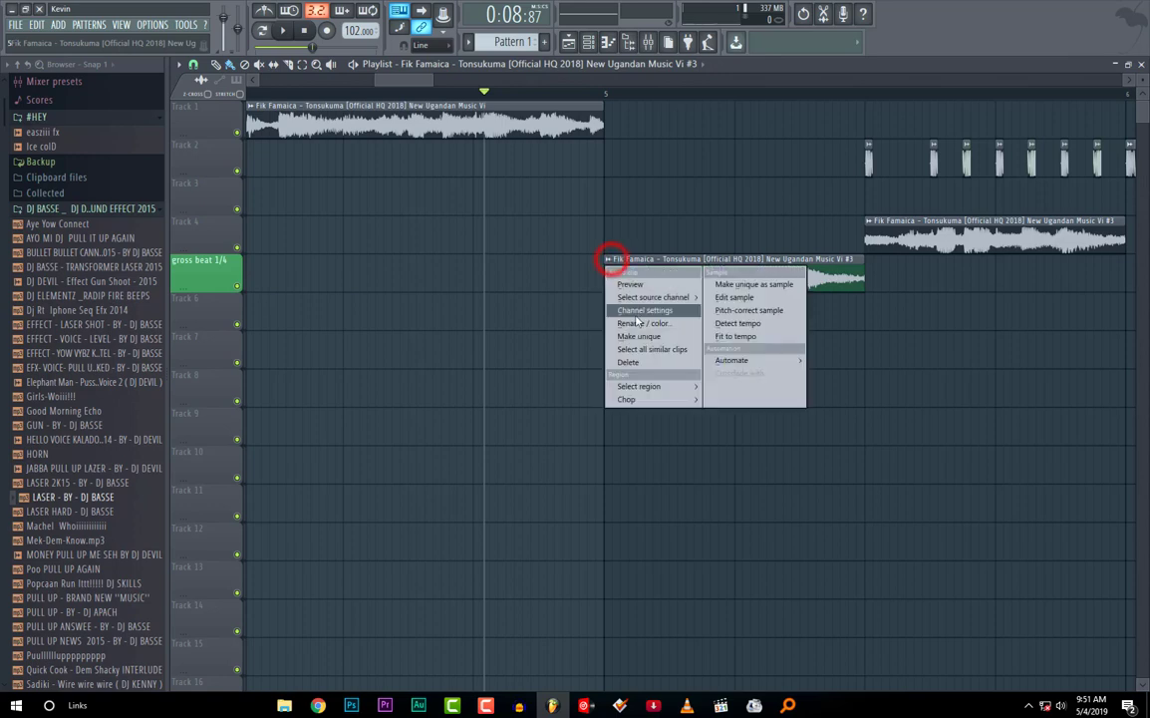
left_click(641, 335)
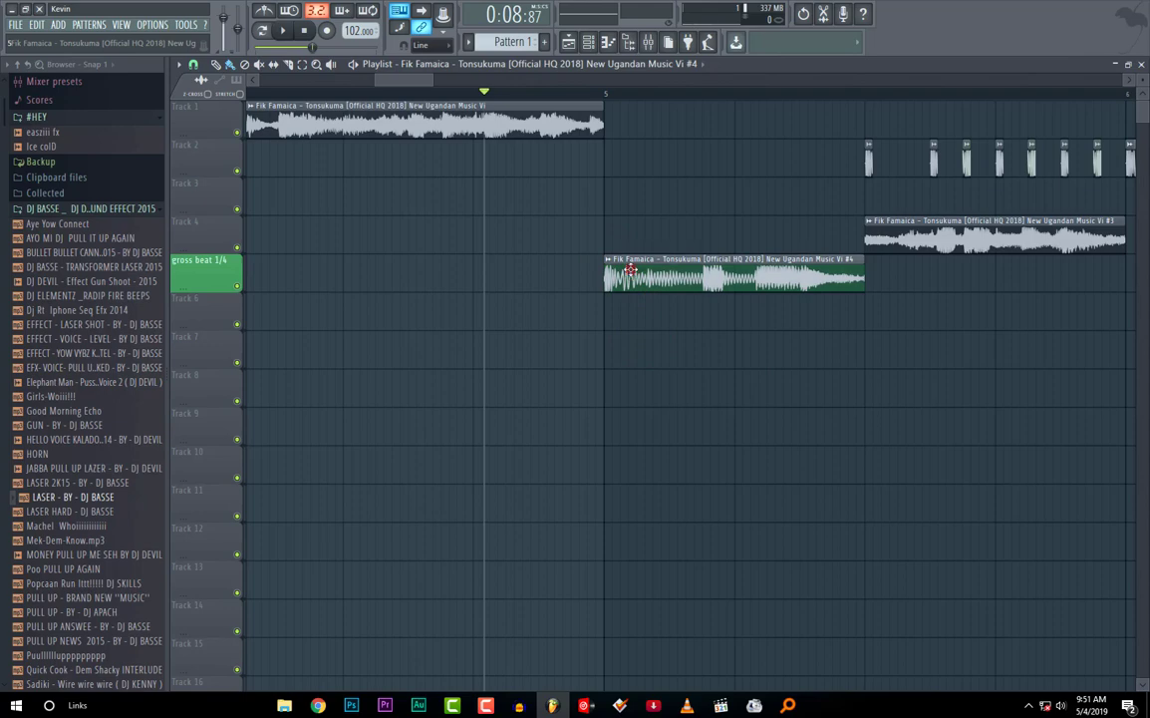
double_click(631, 269)
left_click(290, 236)
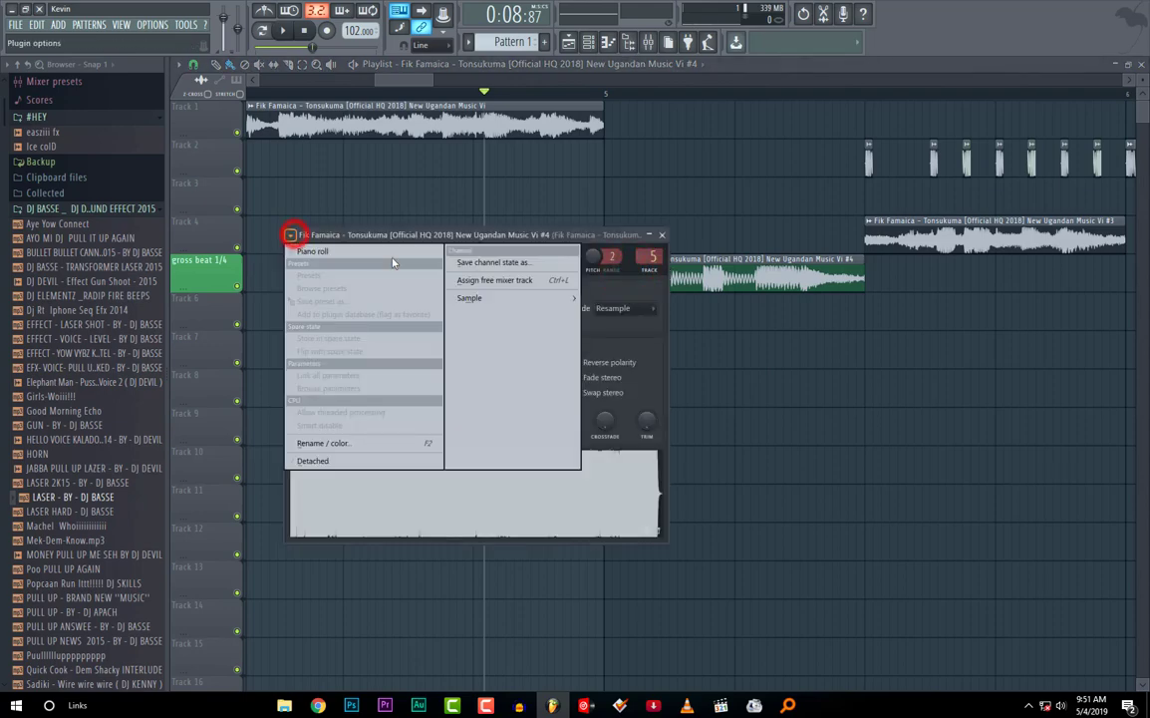
left_click(538, 280)
Step: Load Gross Beat in effect slot 9 of the clip's mixer track and choose the 1/4 Bt Gate volume preset
left_click(912, 387)
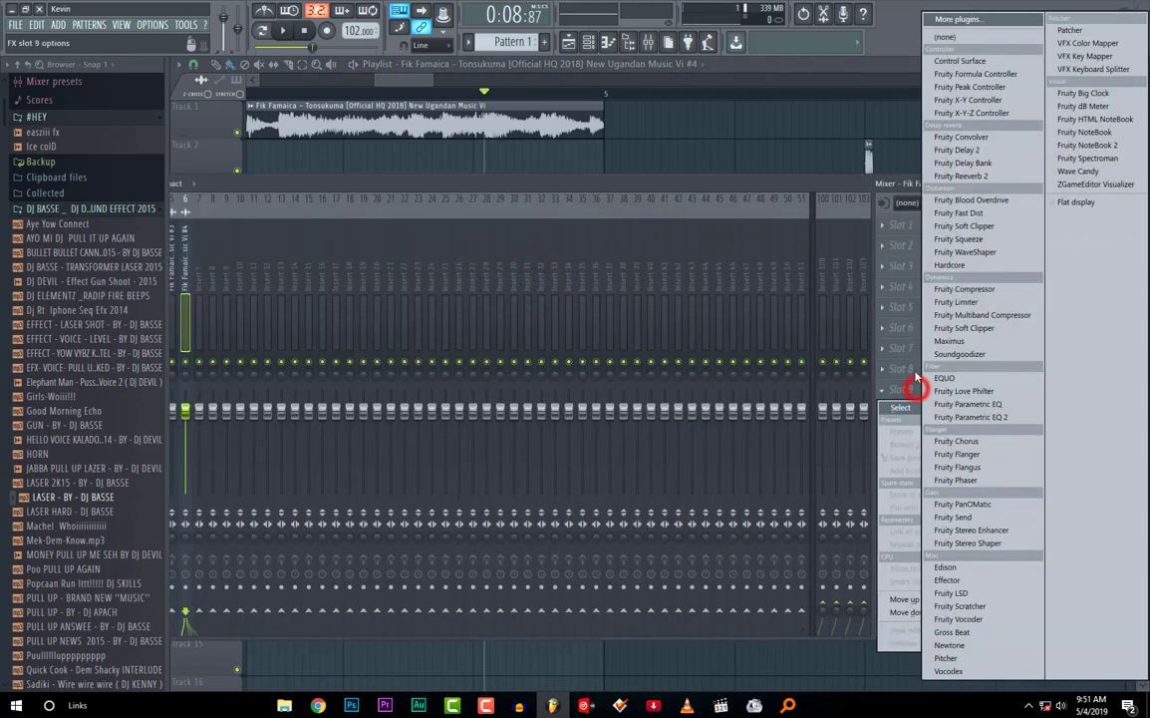
left_click(953, 631)
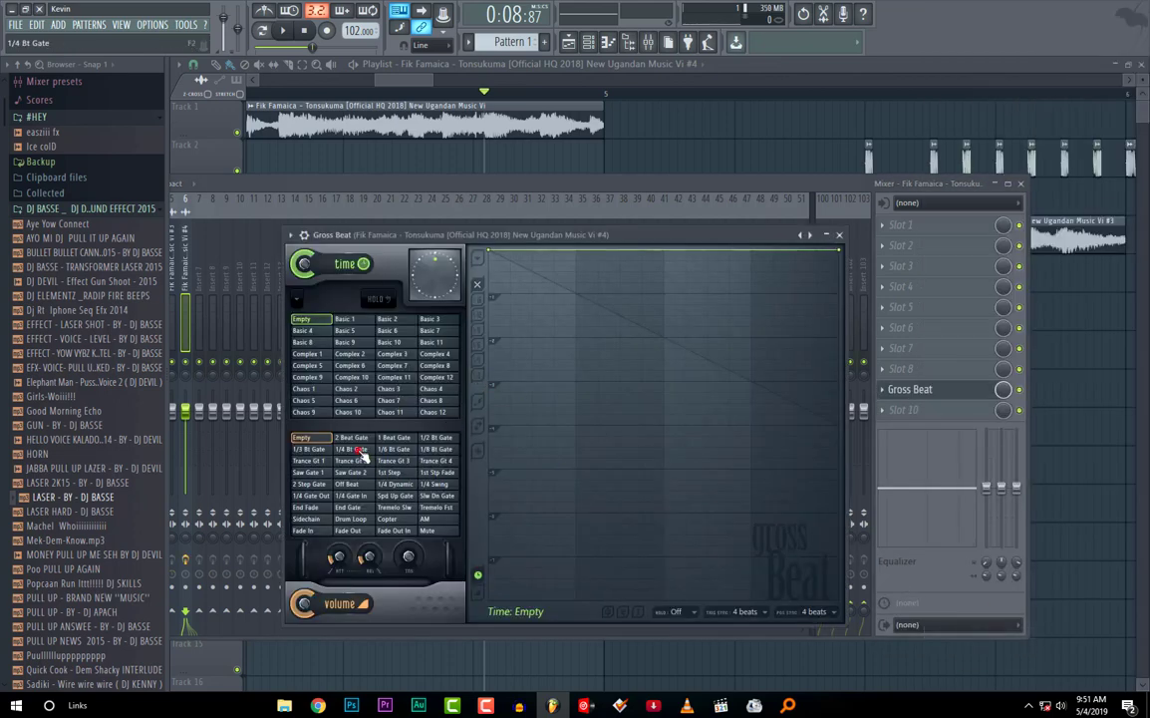
left_click(353, 449)
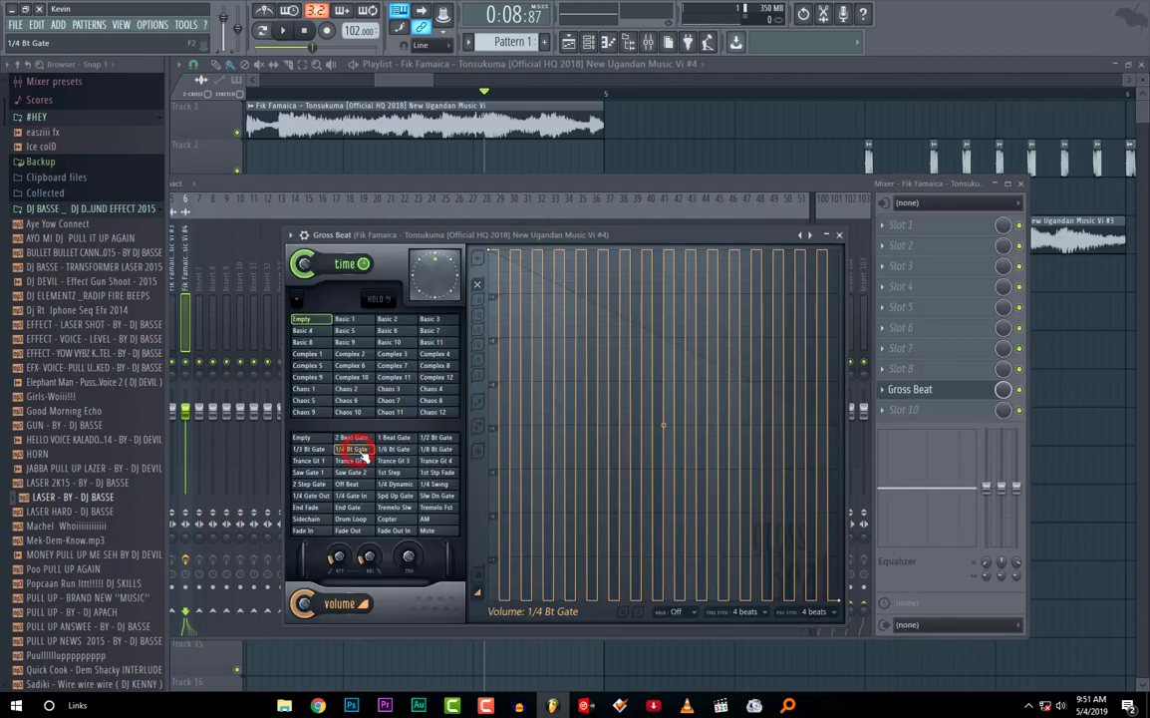
Step: Clear the other windows off the playlist and repeatedly play the transition into the gated clip at bar 5
left_click(994, 184)
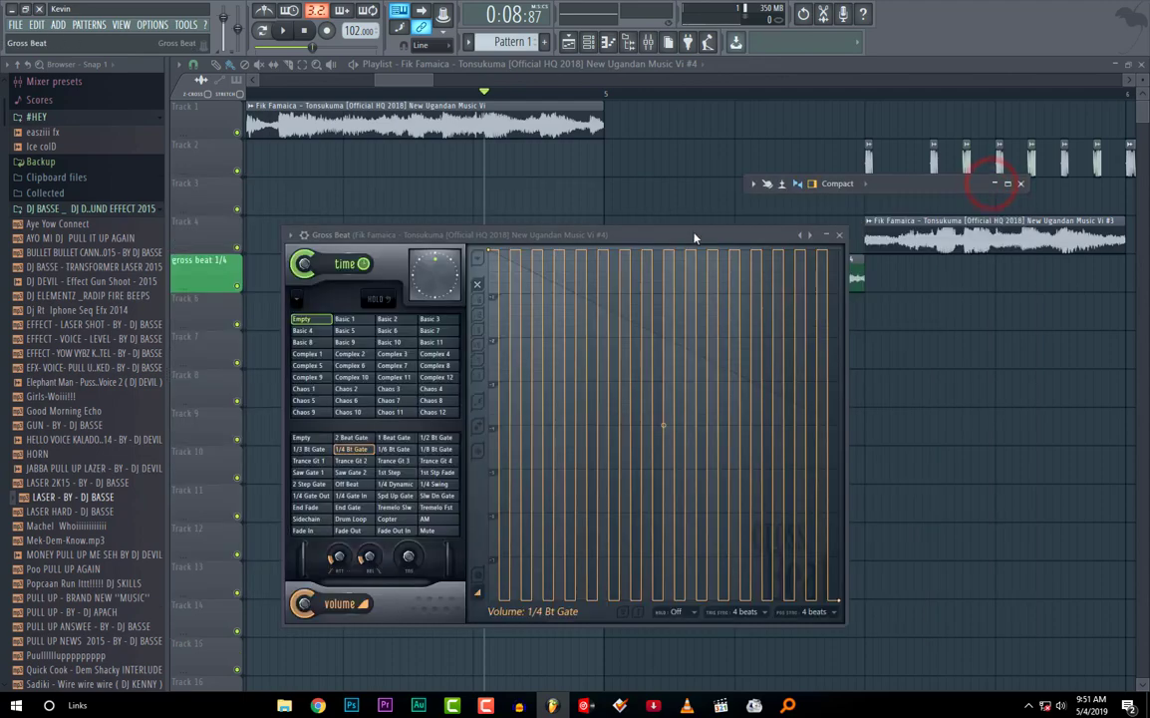
left_click_drag(695, 237, 994, 395)
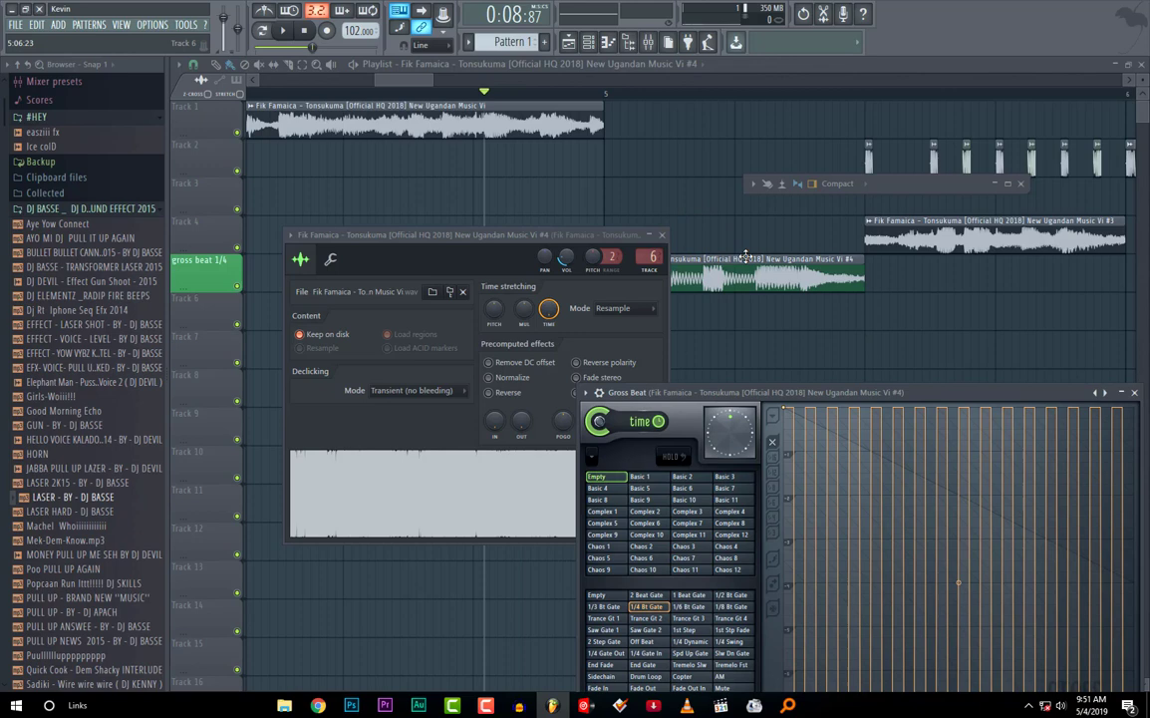
left_click(662, 236)
key("space")
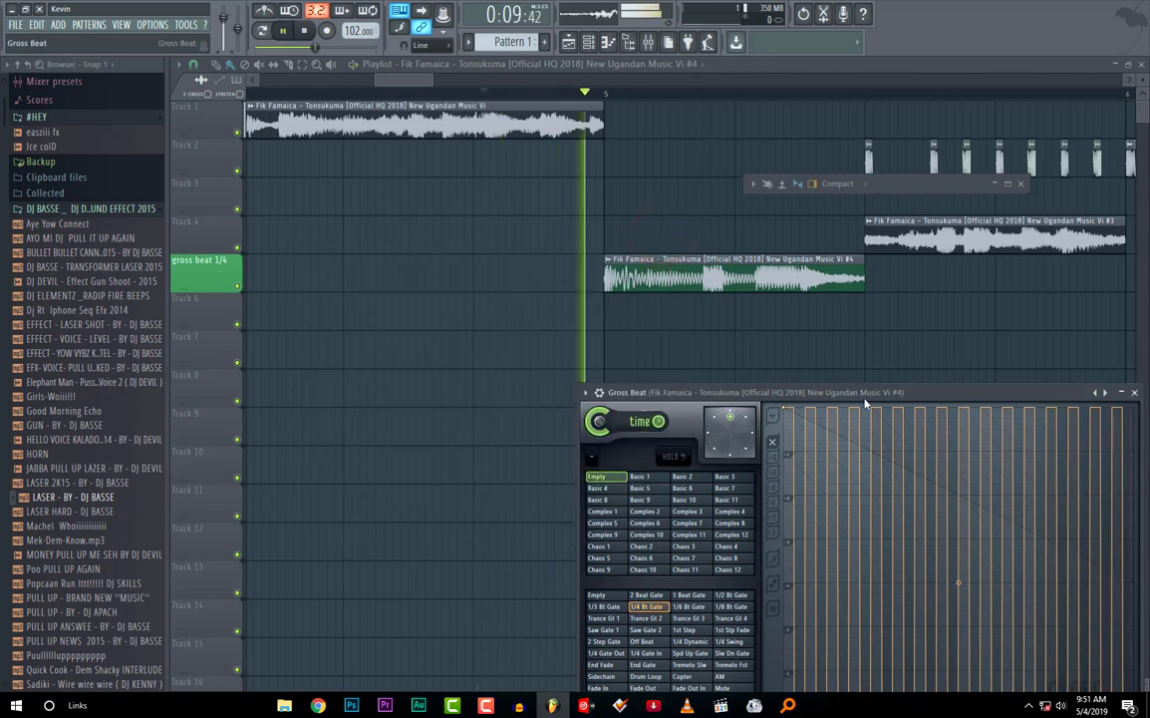
key("space")
key("space")
left_click_drag(867, 393, 682, 307)
key("space")
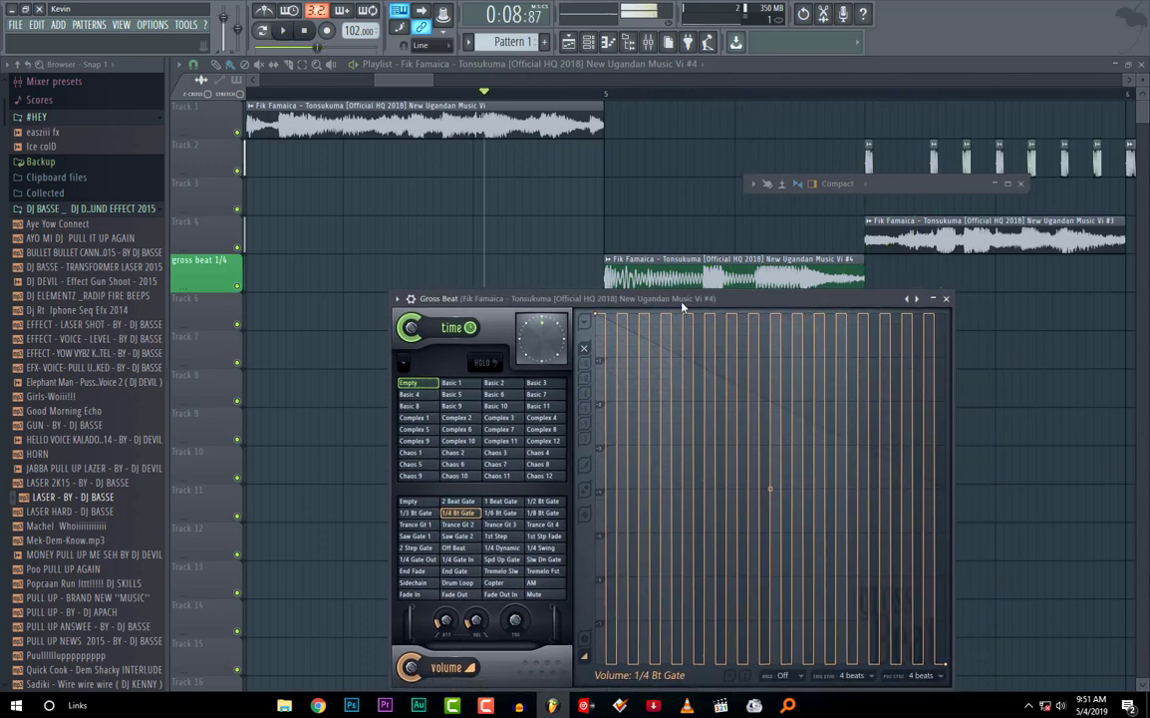
key("space")
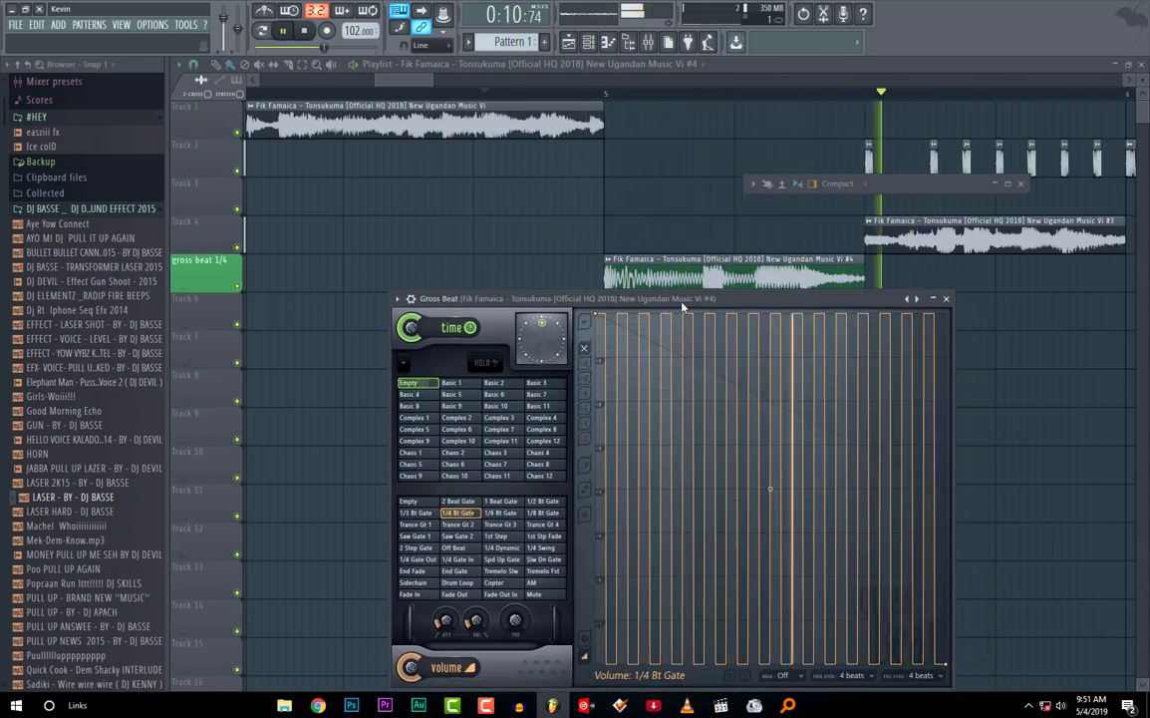
left_click_drag(684, 307, 693, 342)
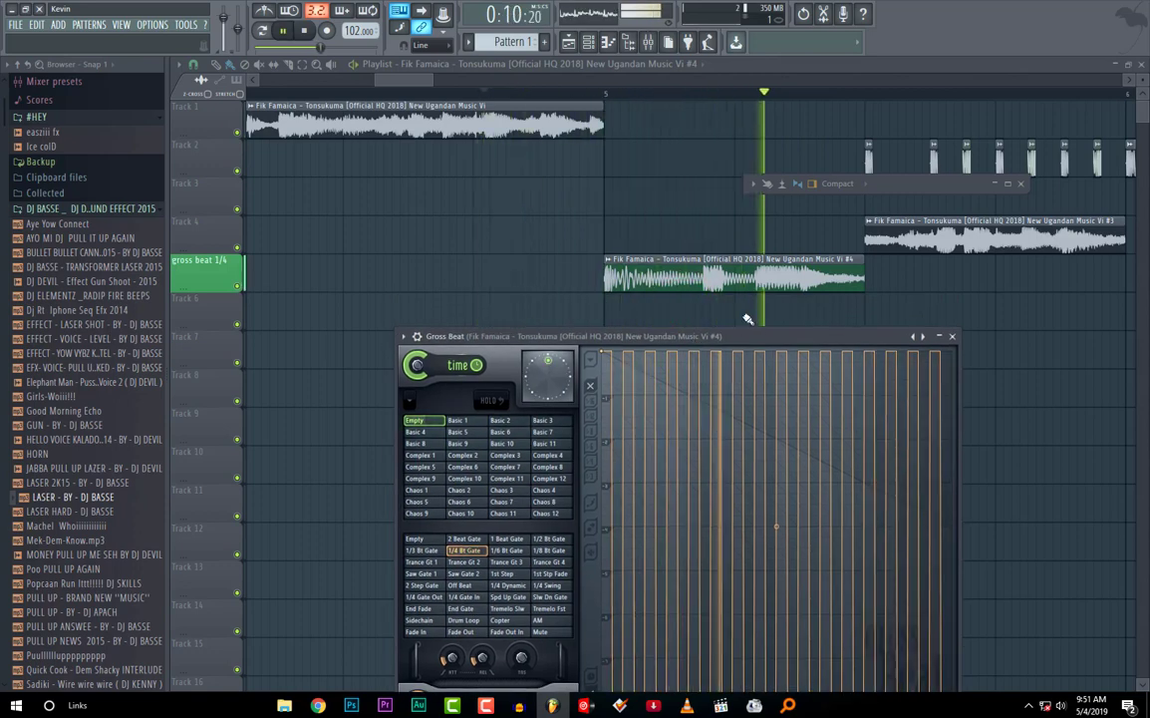
key("space")
left_click(1022, 185)
key("space")
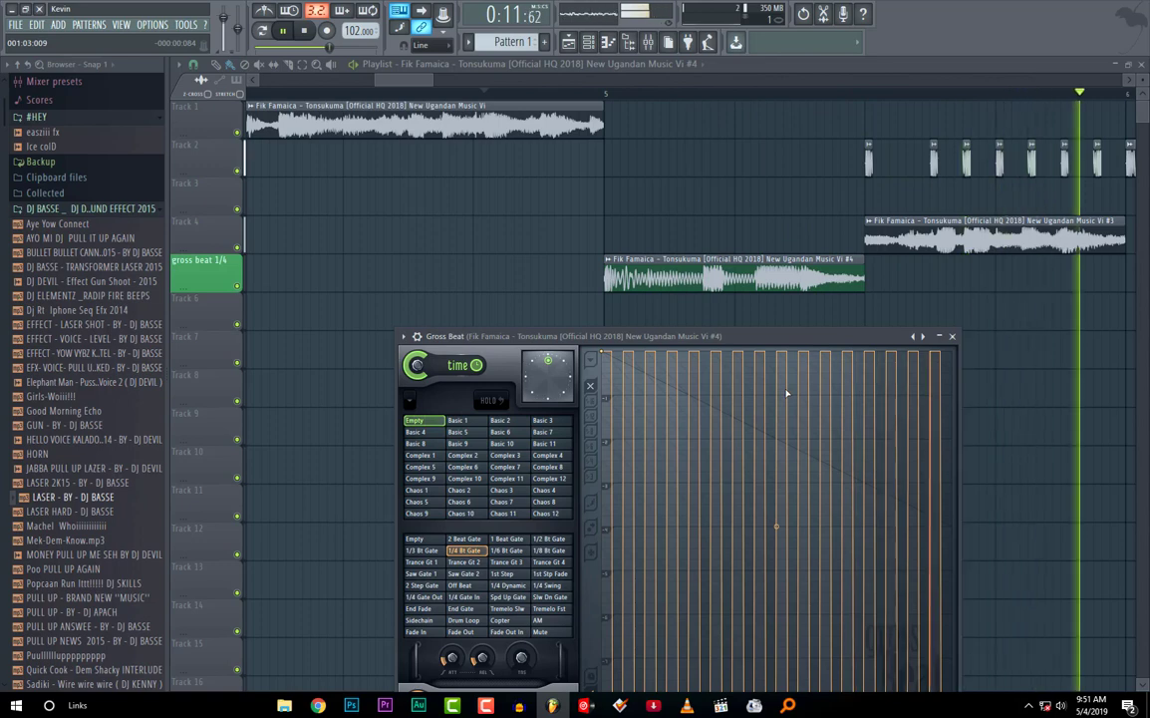
key("space")
key("space")
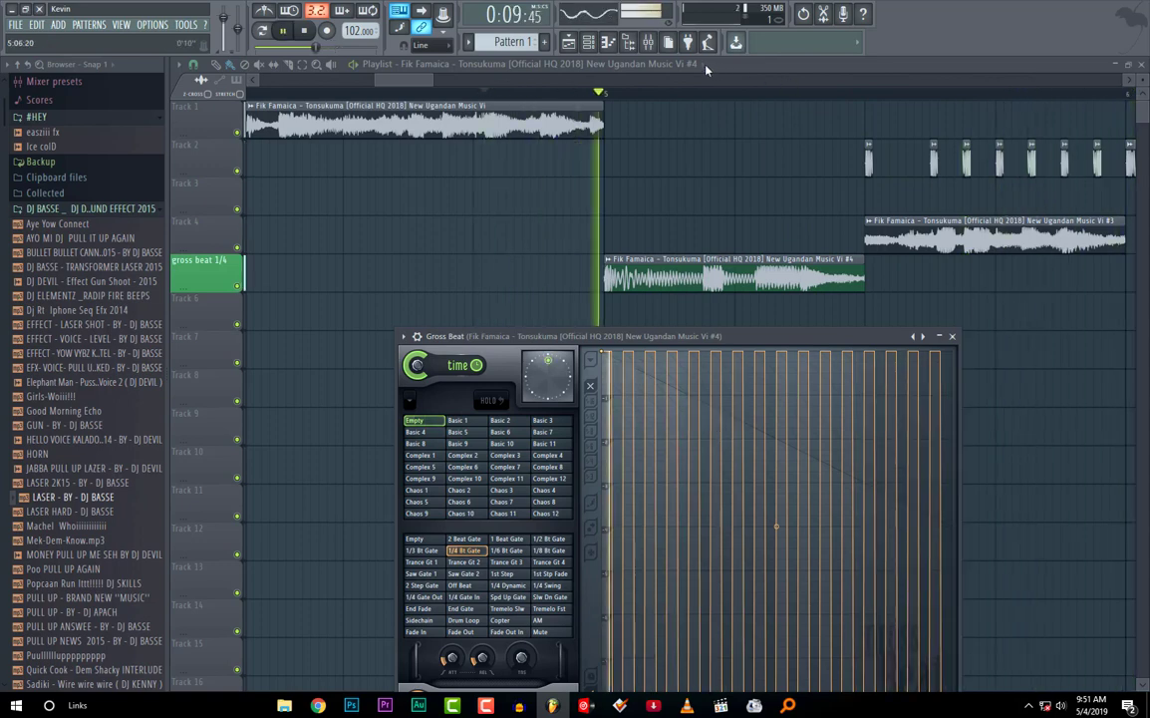
key("space")
Step: Cut the low-shelf EQ band on the gated clip's mixer track to -18 dB and raise its frequency during playback
left_click(648, 44)
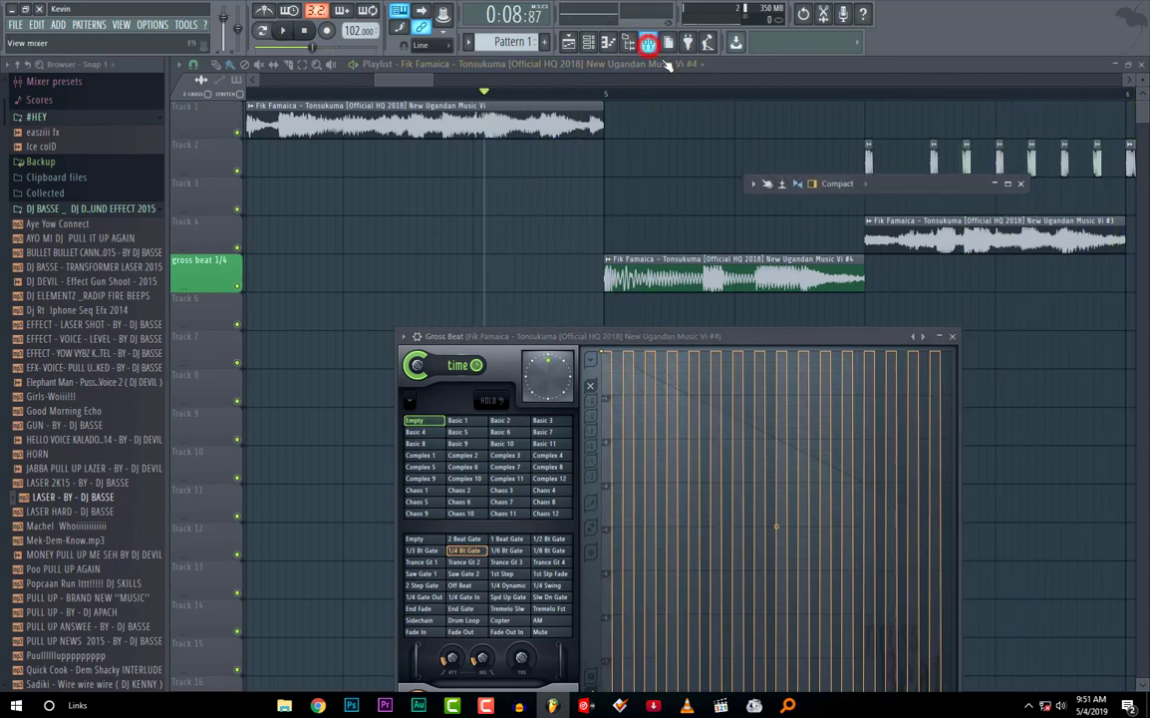
left_click(995, 185)
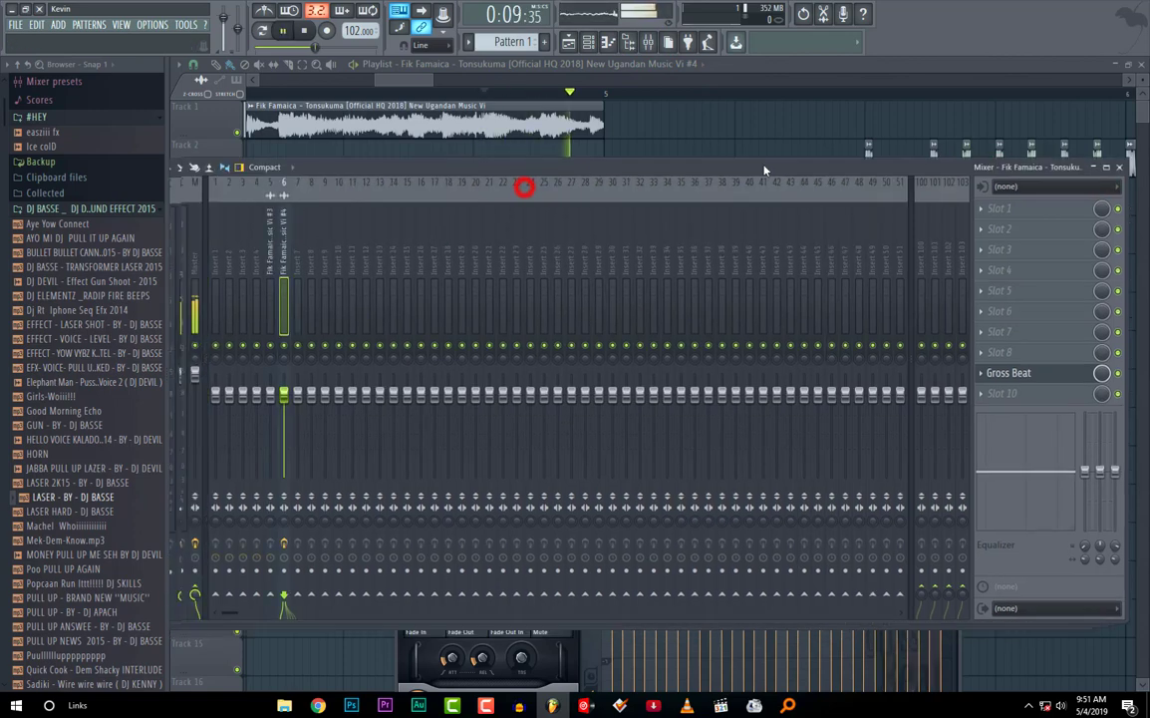
left_click_drag(527, 184, 662, 177)
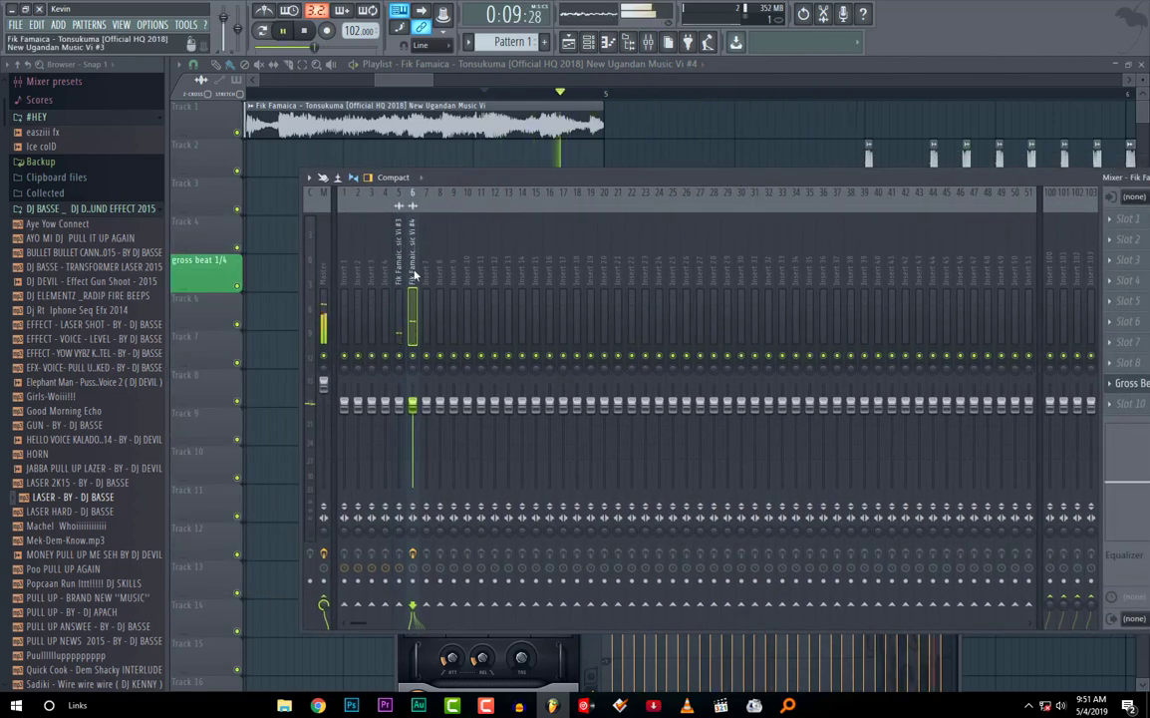
left_click_drag(761, 182, 645, 179)
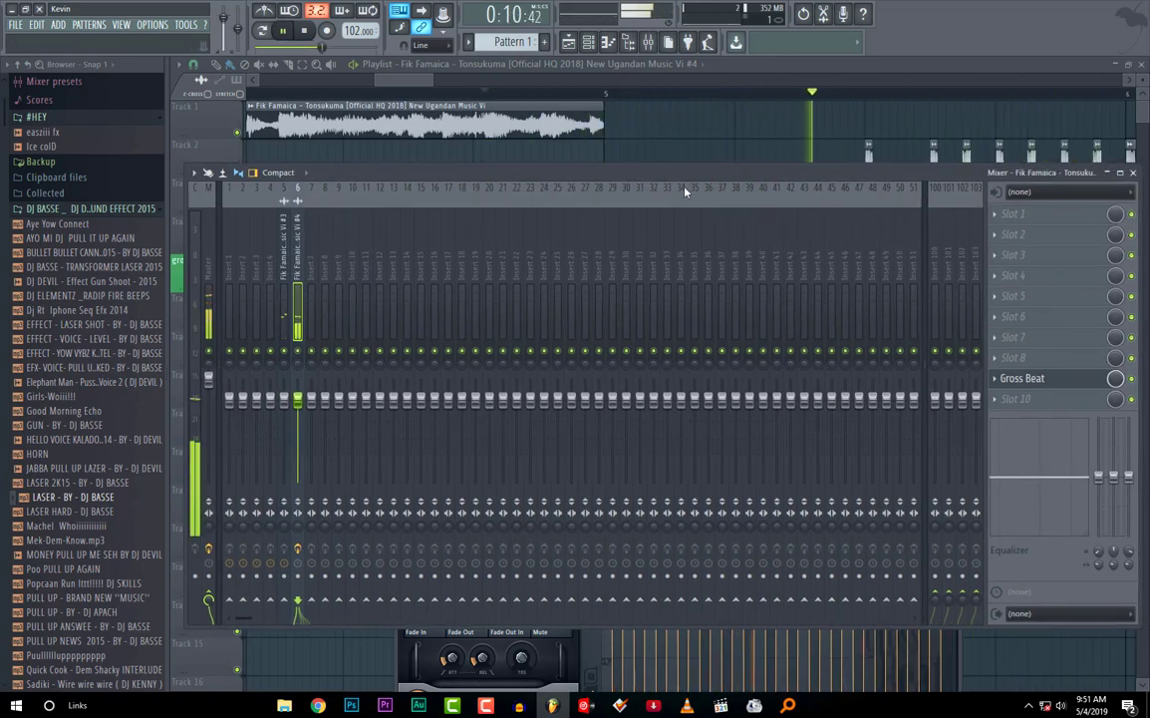
key("space")
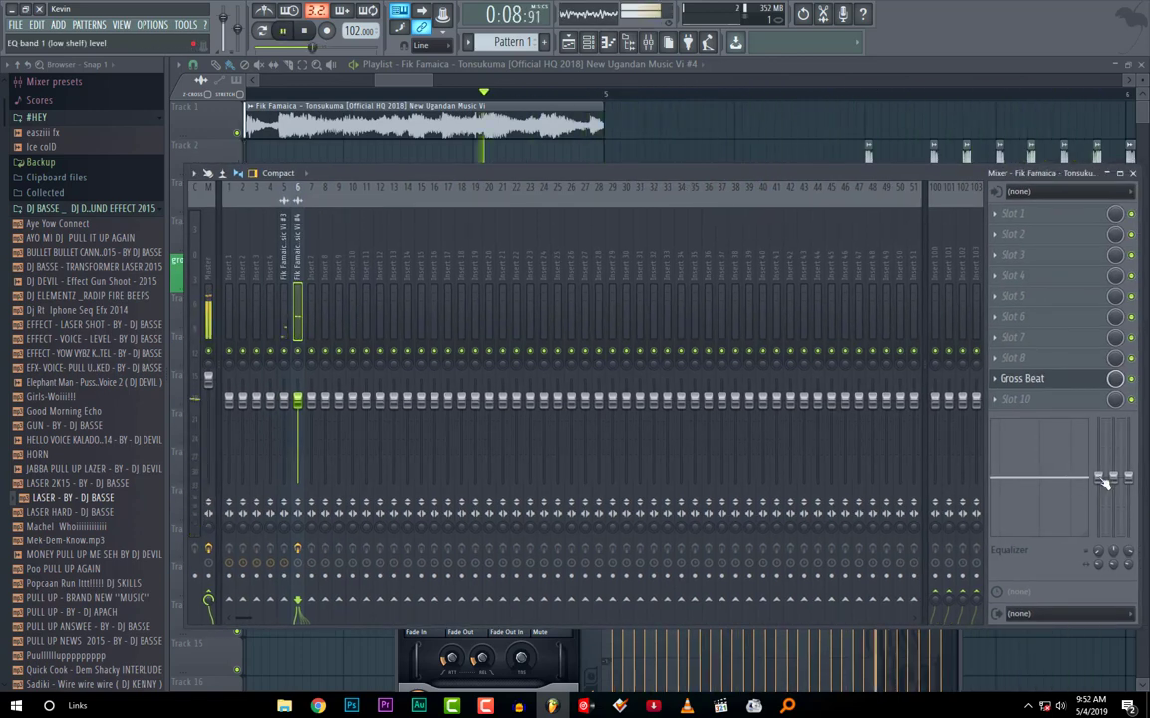
left_click_drag(1100, 479, 1097, 477)
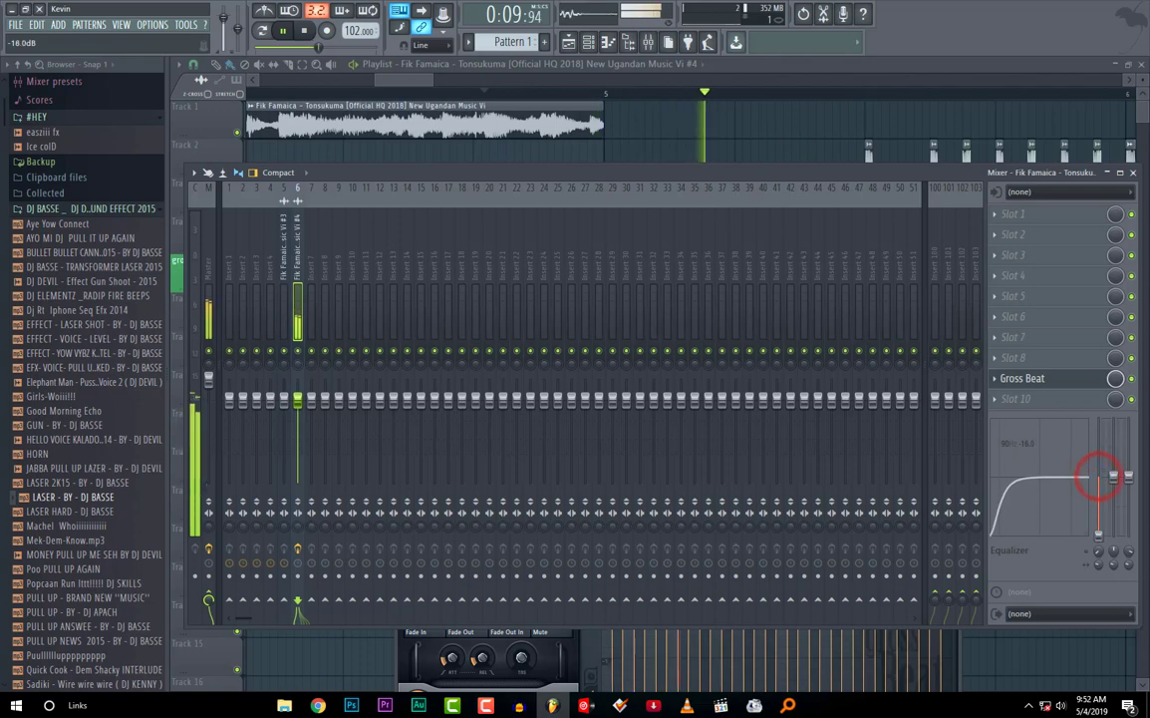
left_click_drag(1099, 552, 1100, 551)
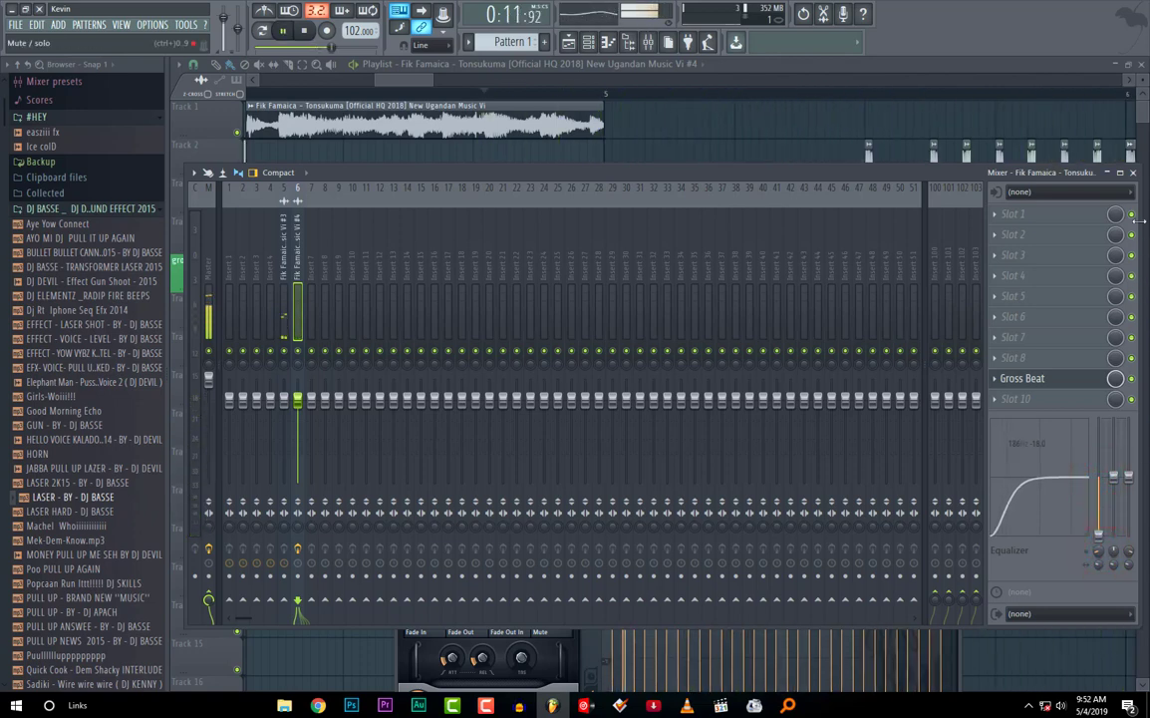
left_click(1134, 172)
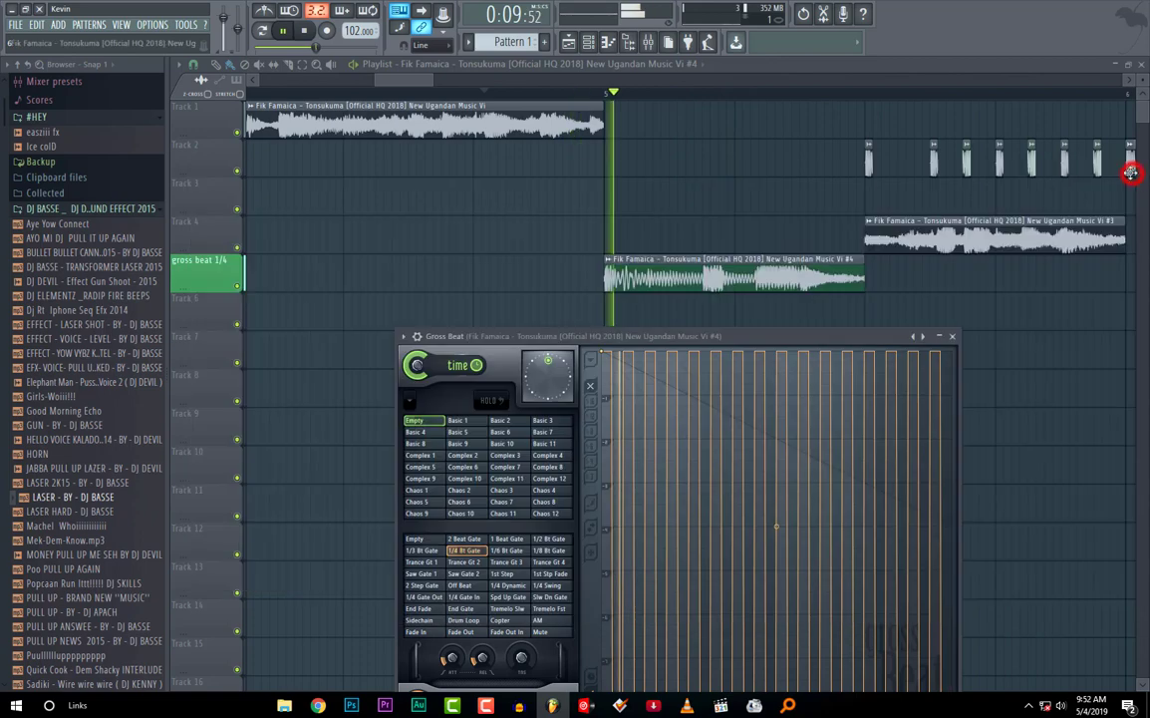
Step: Add a copy of the plain short hit at step 7 of bar 5 on Track 2 and play the result
key("space")
key("space")
left_click(868, 168)
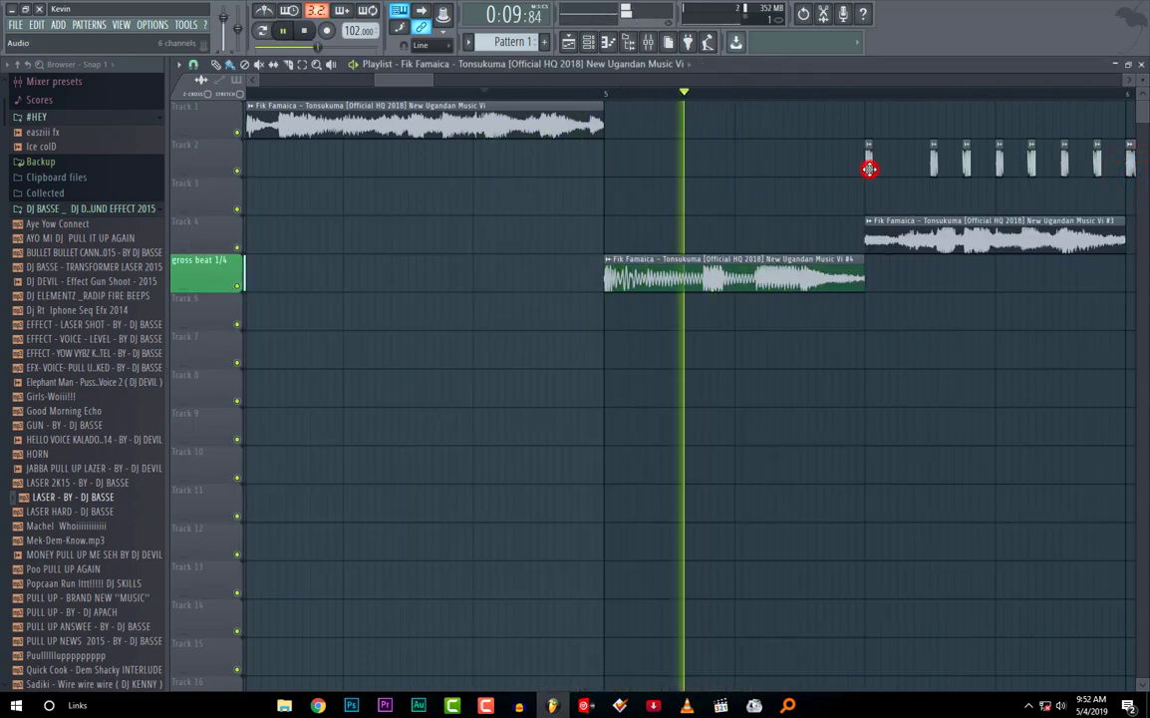
left_click(805, 169)
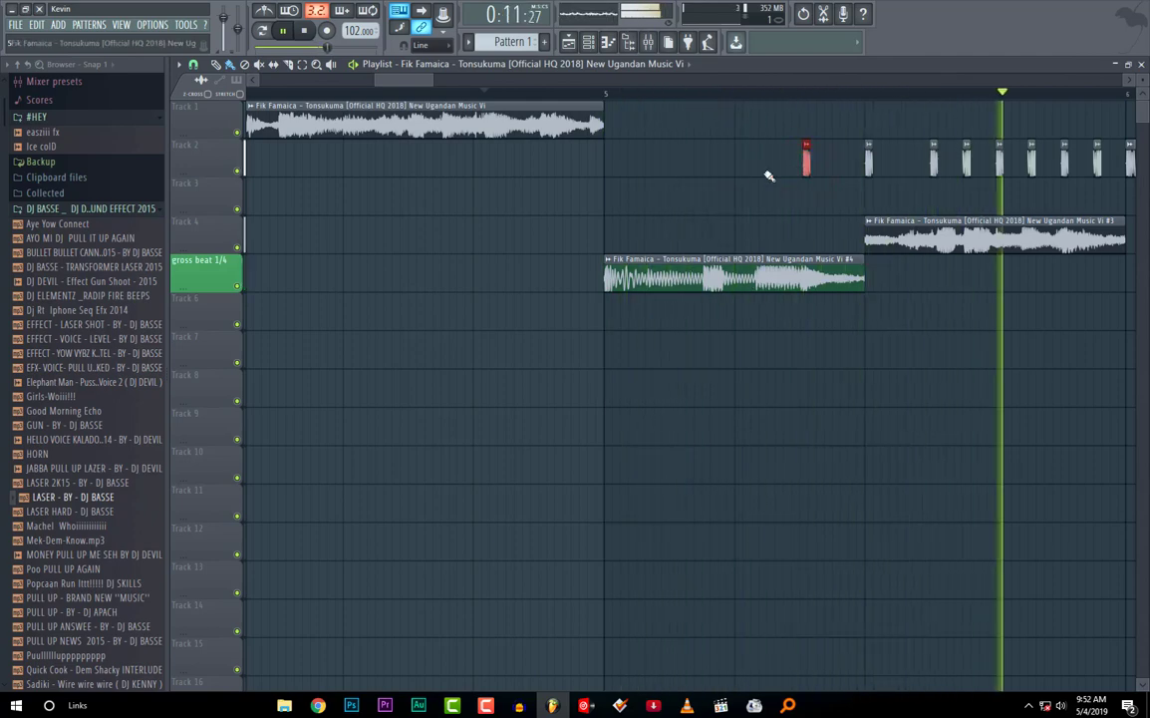
key("space")
key("space")
left_click_drag(359, 82, 446, 87)
key("space")
key("space")
left_click_drag(446, 167, 442, 170)
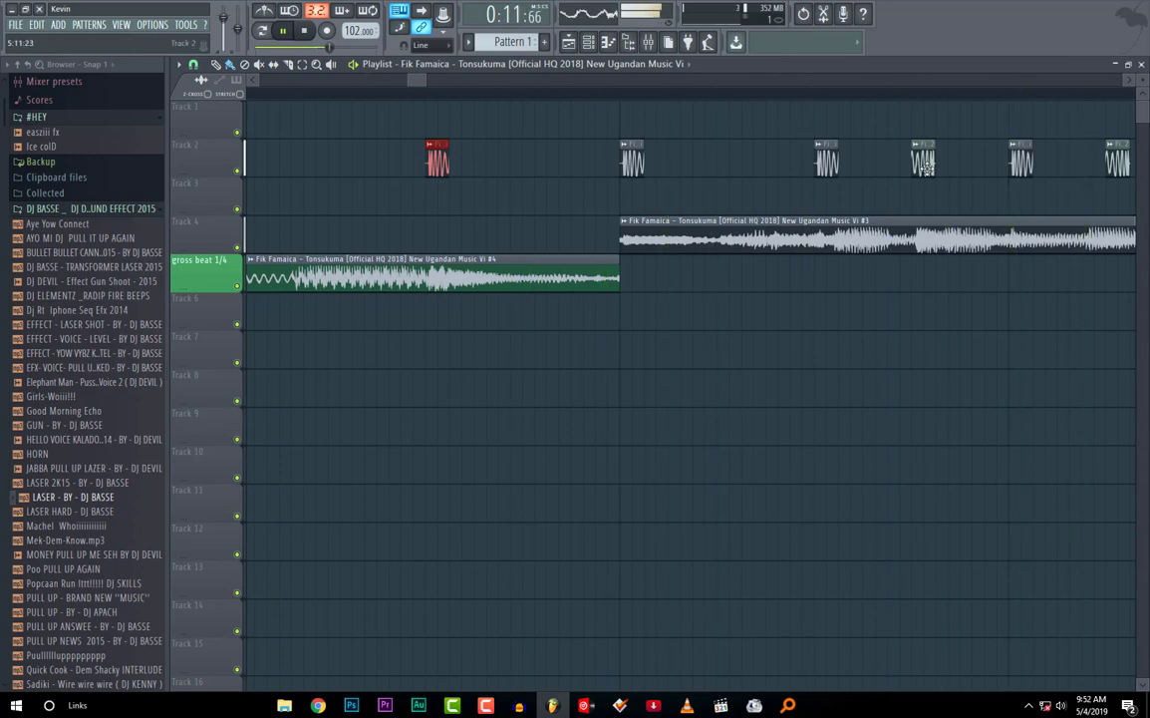
Step: Add a copy of the alternate hit at step 8 of bar 5 on Track 2 and play the whole intro
left_click(525, 166)
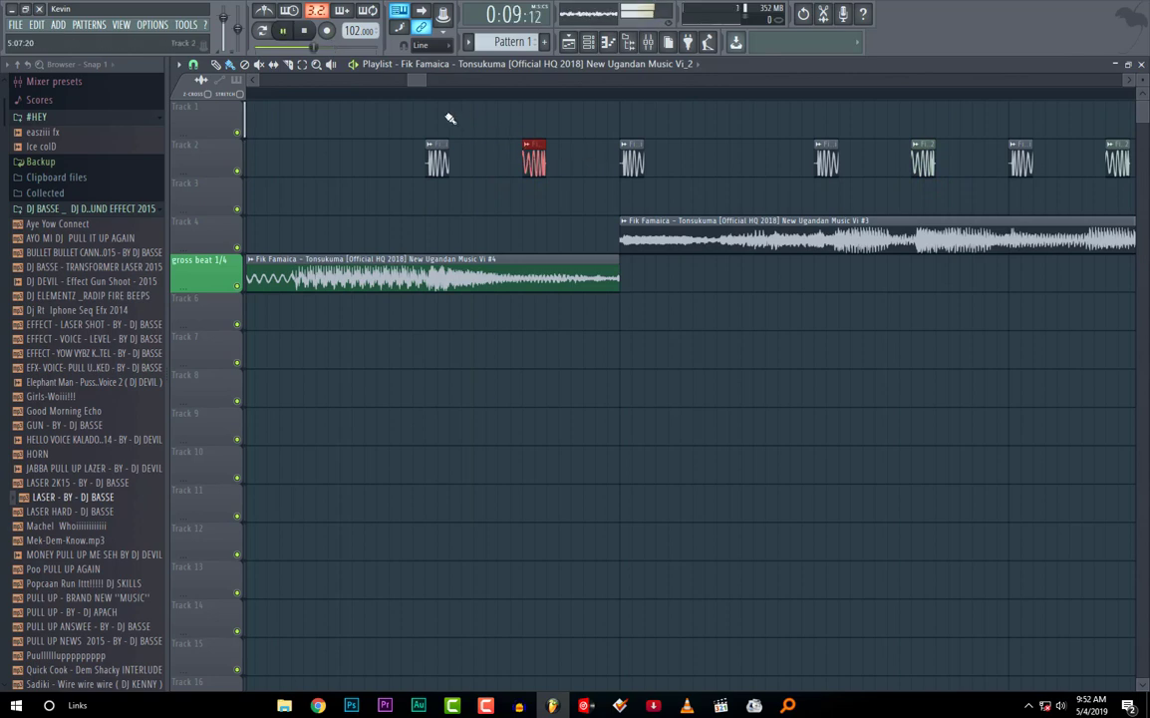
left_click_drag(406, 81, 440, 82)
key("space")
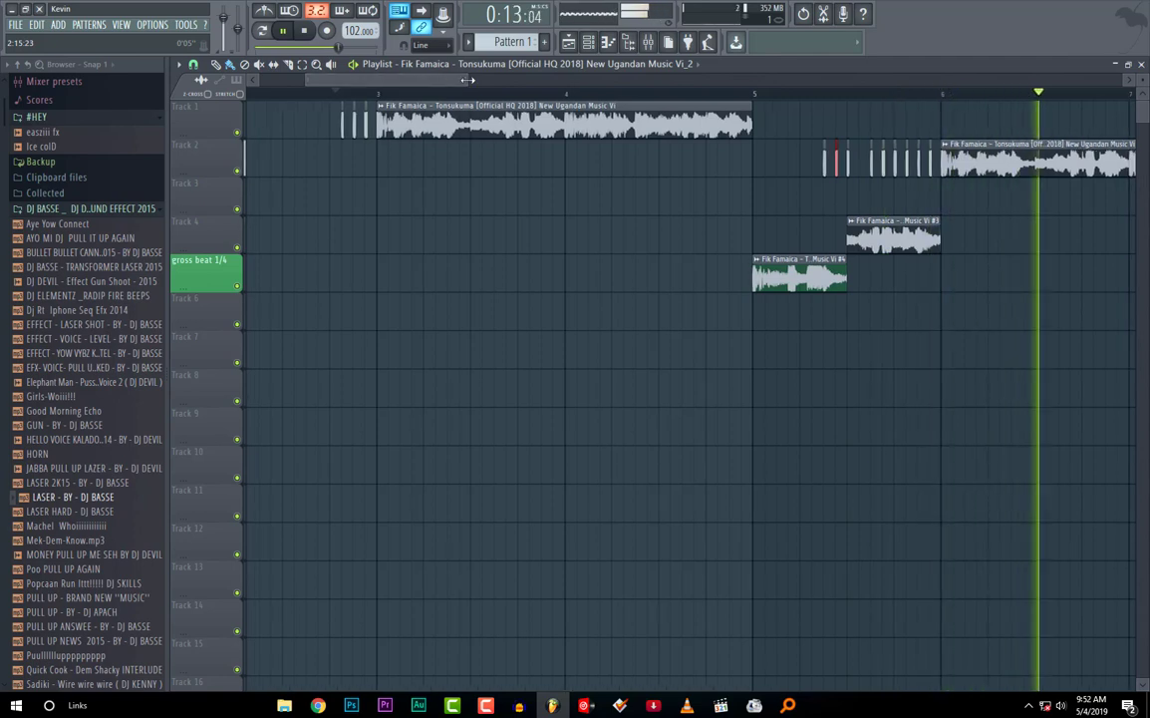
left_click_drag(466, 80, 544, 81)
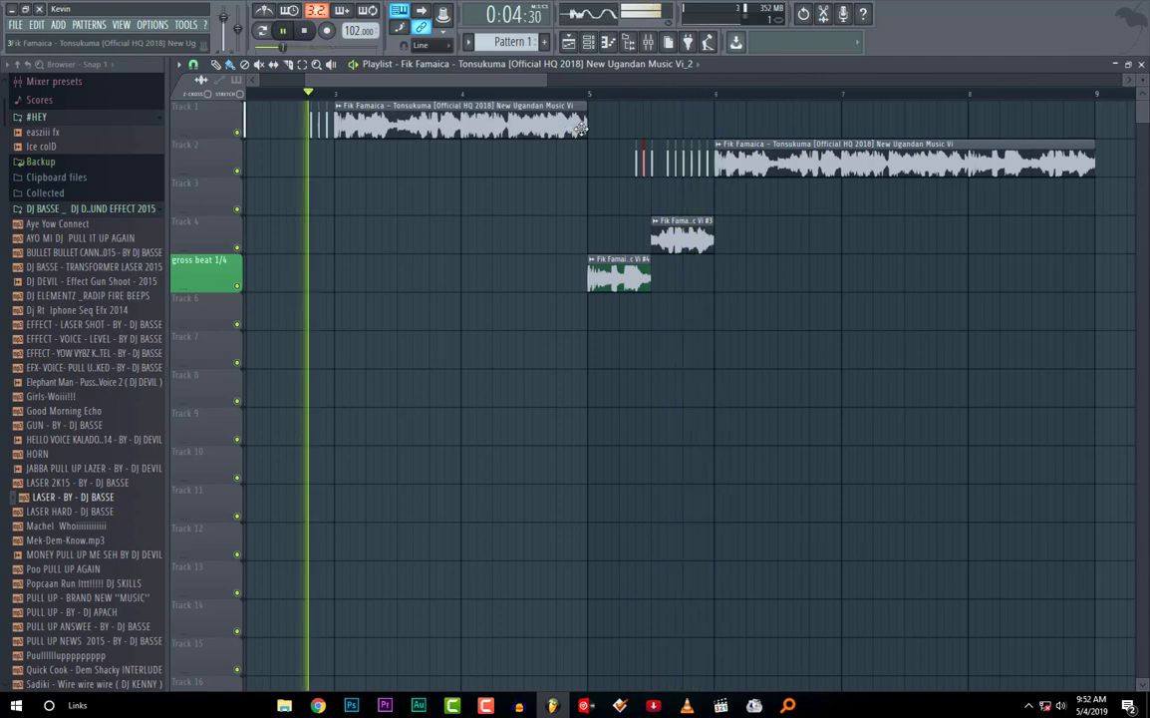
Step: Try shortening the long Track 1 clip to end about one beat before bar 5, and play the result
left_click(574, 130)
mouse_move(574, 129)
left_mouse_down()
mouse_move(501, 177)
mouse_move(503, 135)
mouse_move(555, 143)
left_mouse_up()
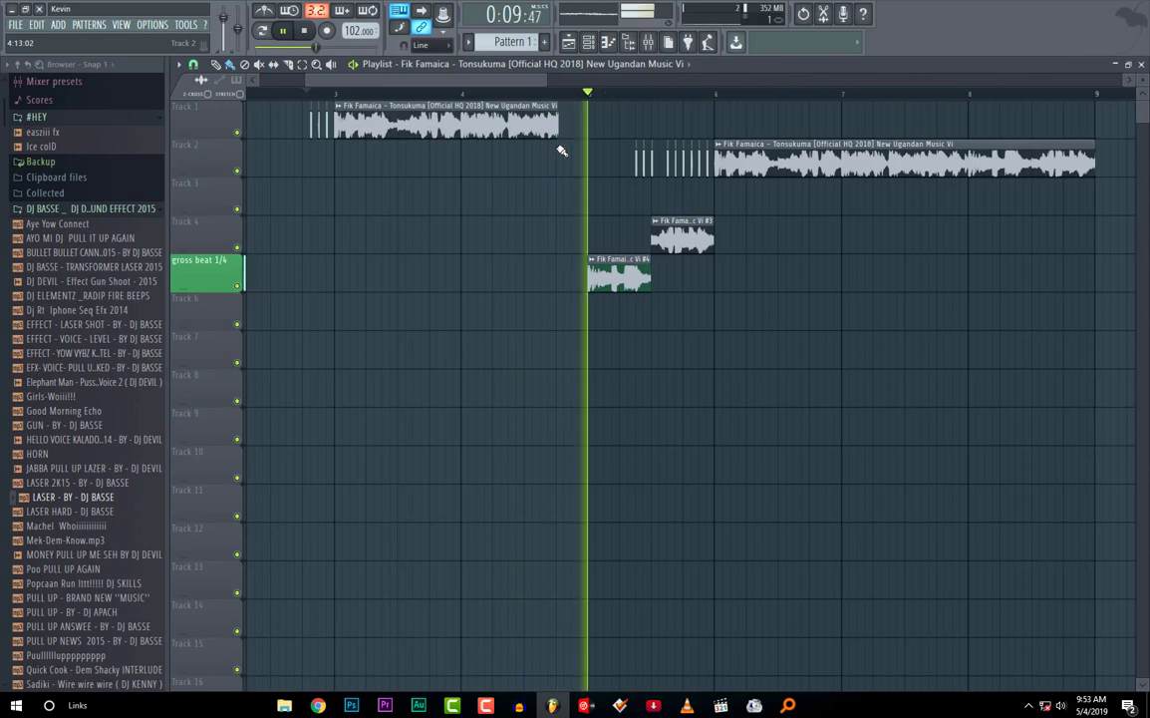
key("space")
key("space")
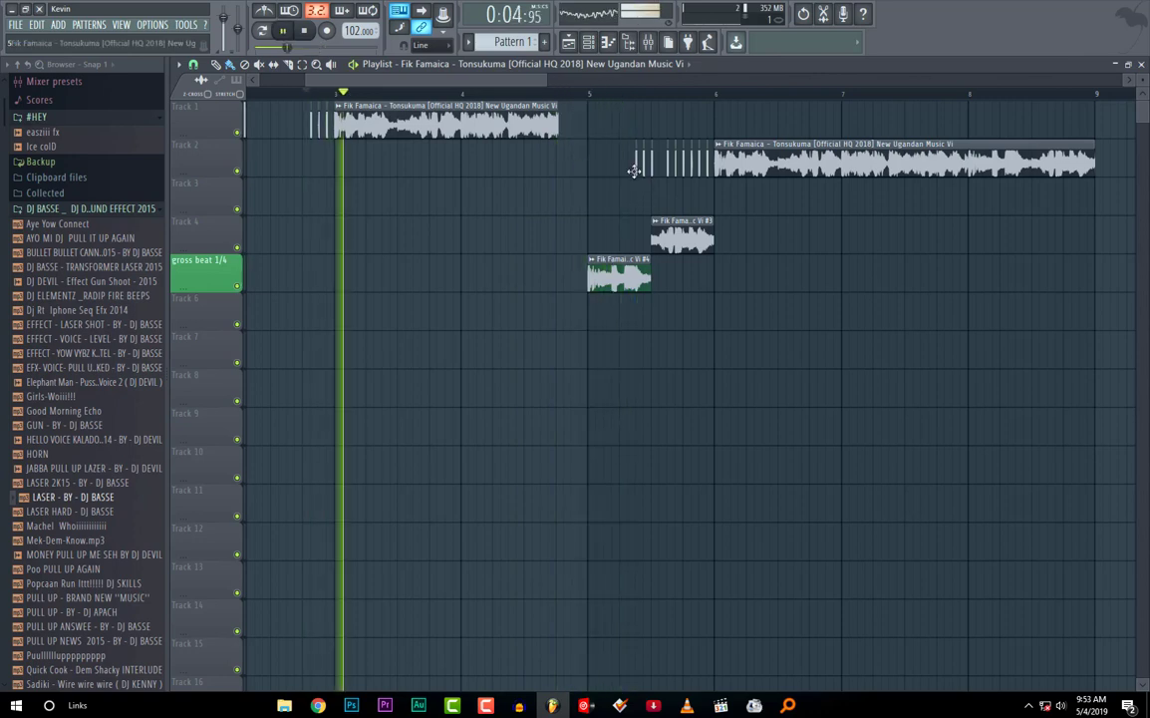
Step: Extend the long Track 1 clip back to the start of bar 5 and play from late in bar 4
left_click_drag(559, 130, 585, 155)
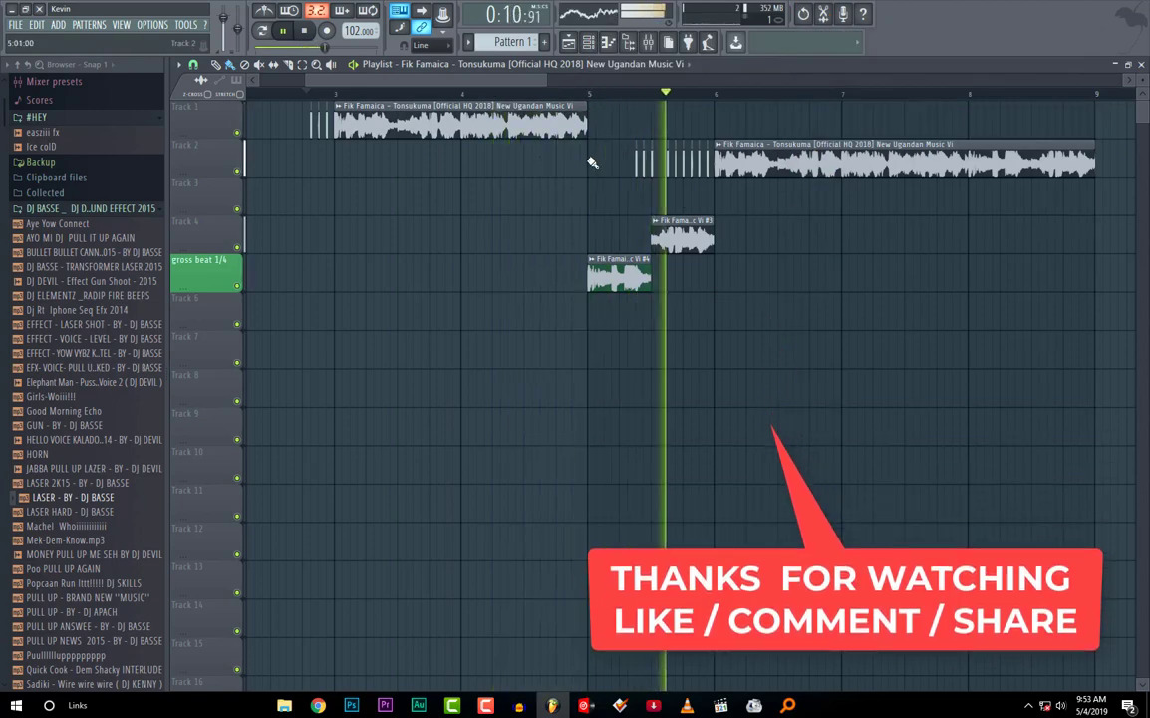
left_click(557, 93)
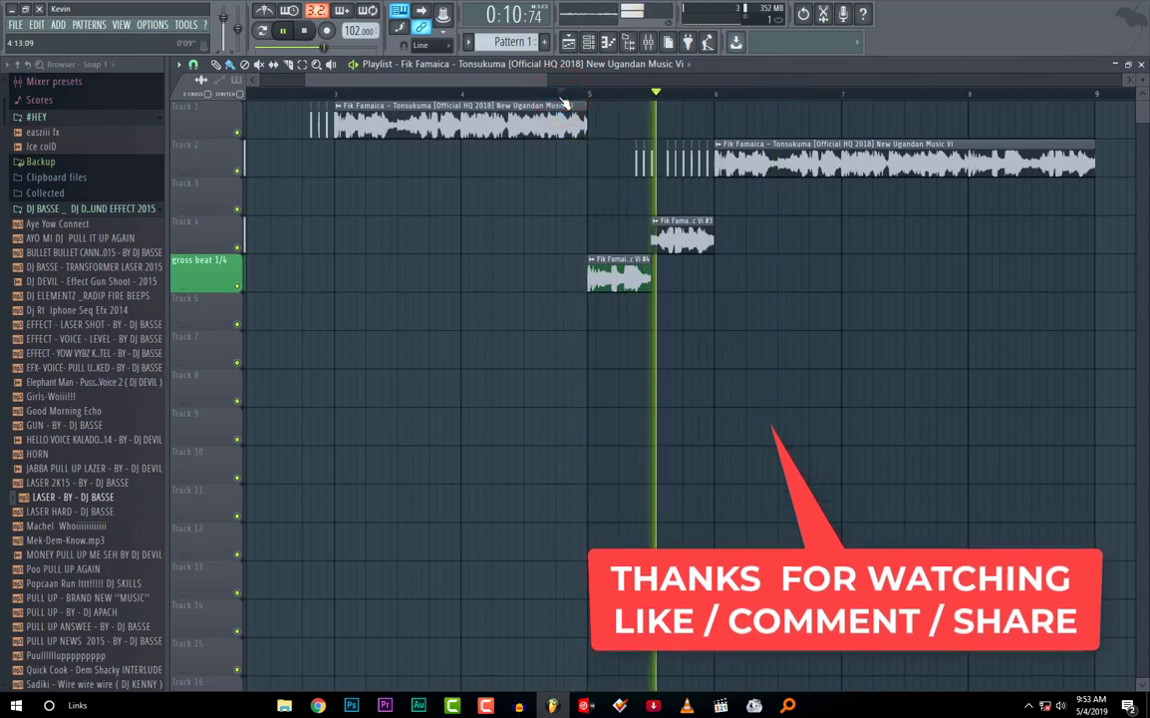